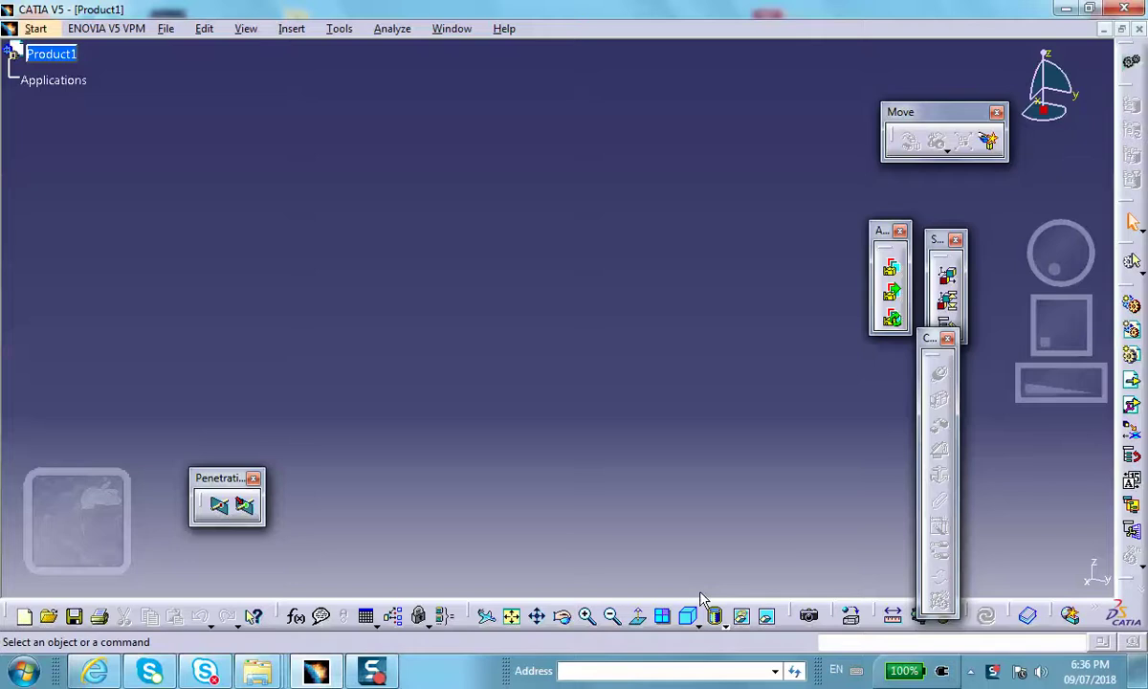
Insert a new part into Product1 and expand it in the specification tree.
click(246, 29)
click(292, 28)
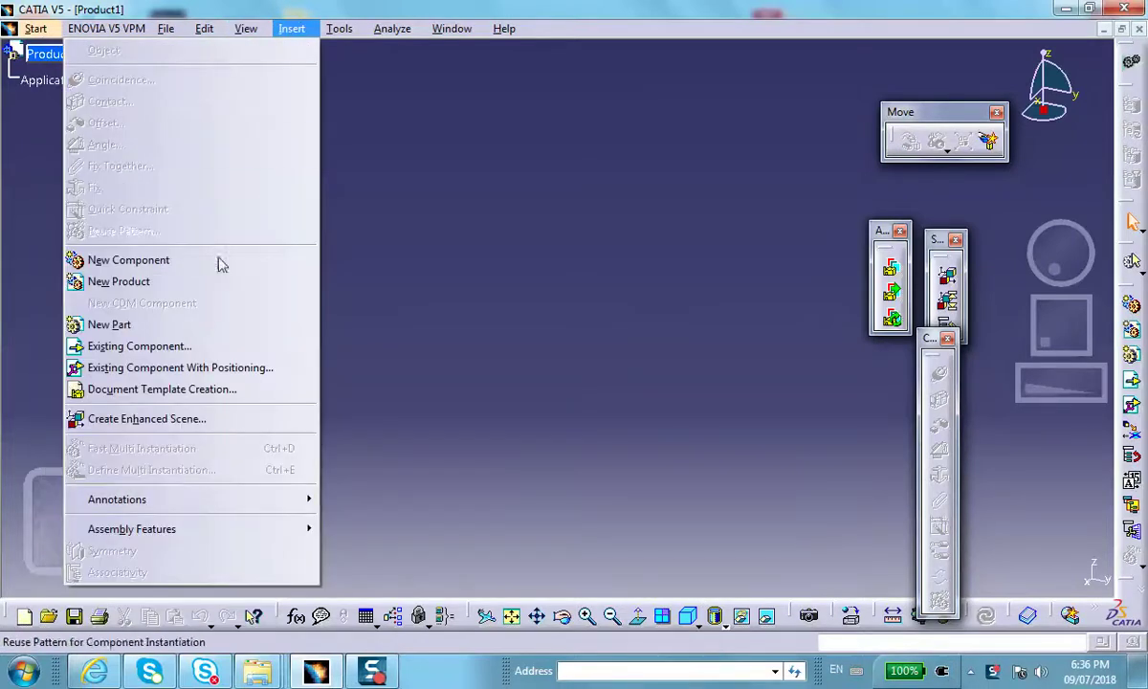
click(187, 325)
click(51, 53)
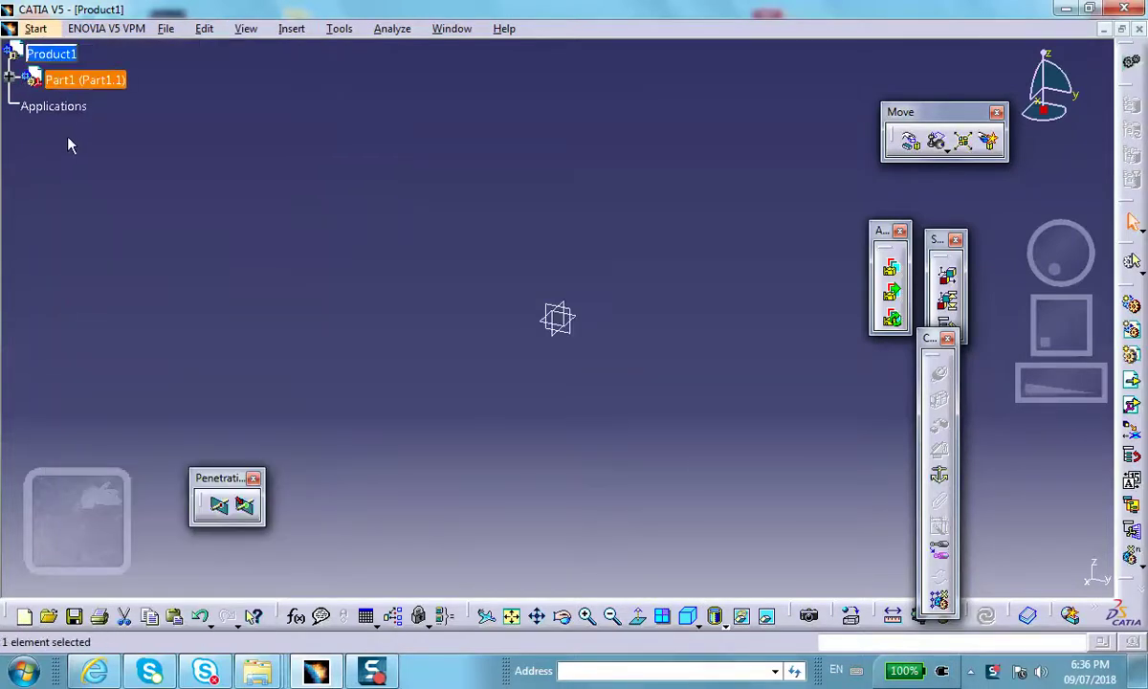
click(11, 79)
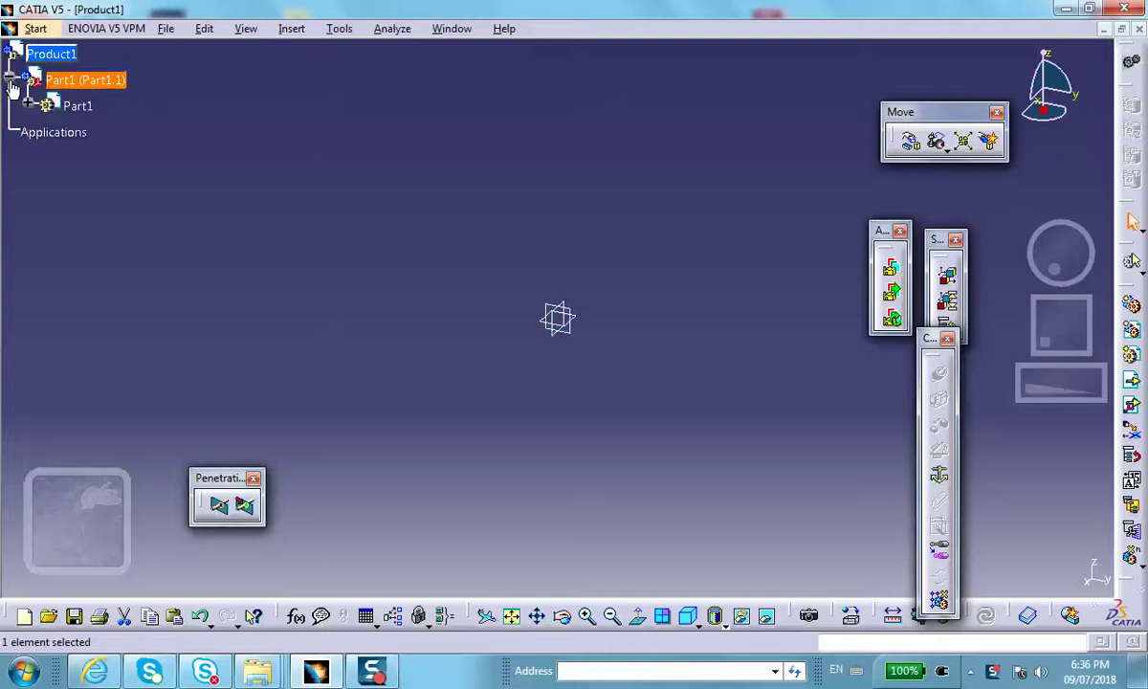
Rename the new part, setting both its instance name and its part number to "box".
right_click(79, 91)
click(136, 151)
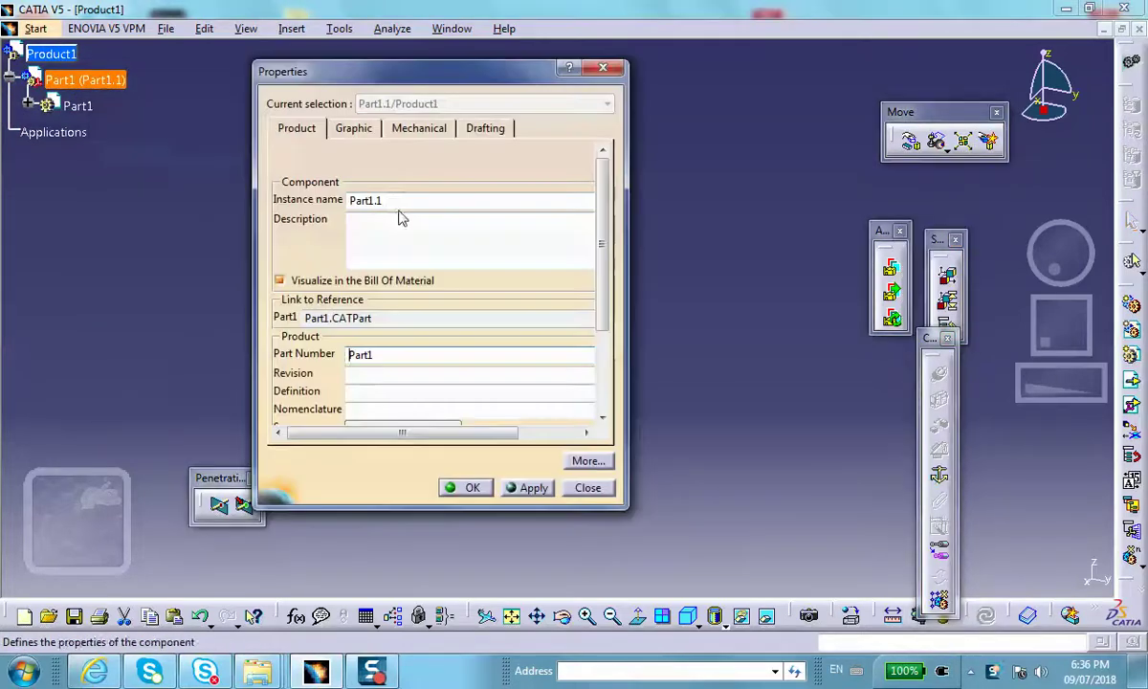
text(box)
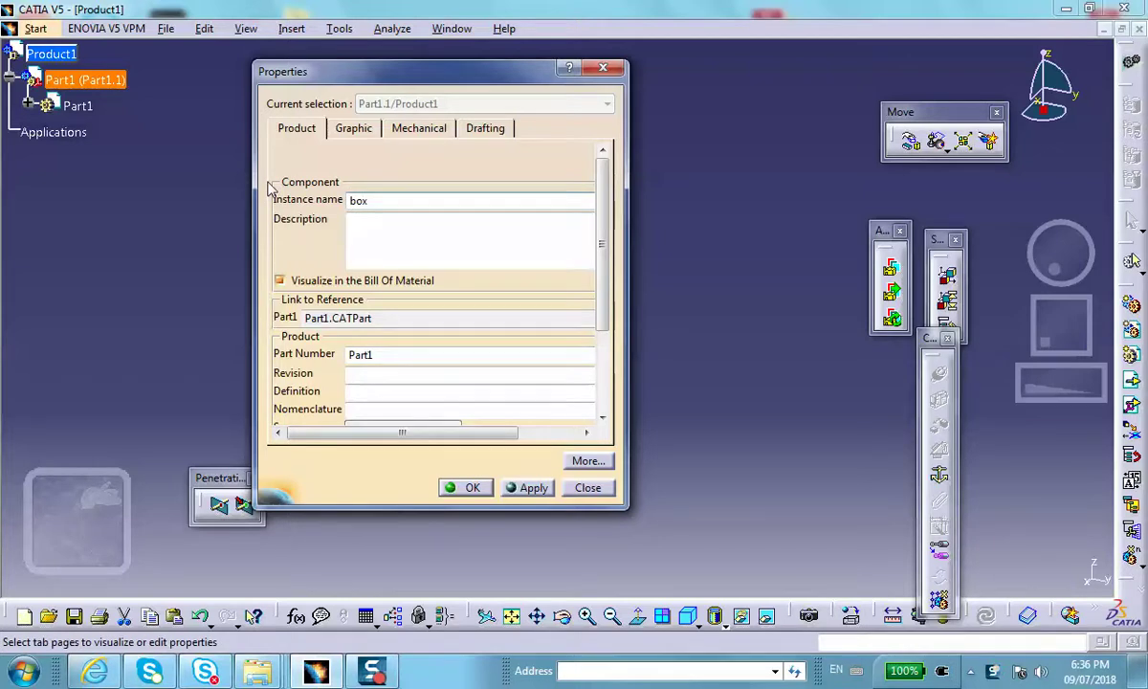
drag(384, 354, 321, 351)
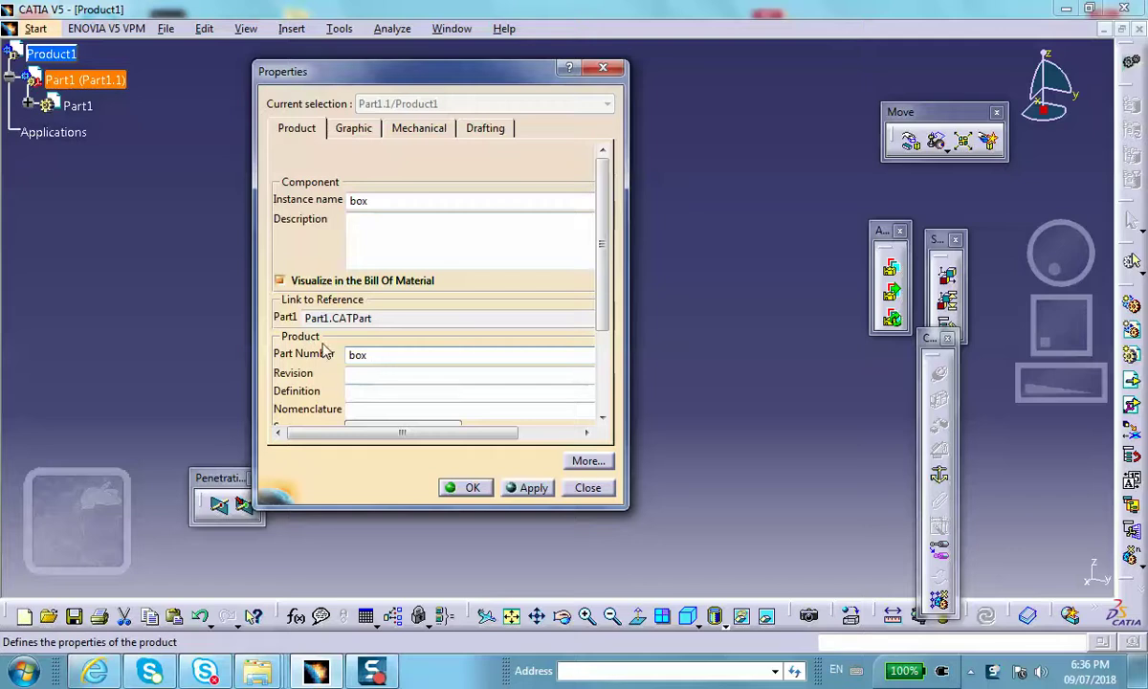
click(465, 487)
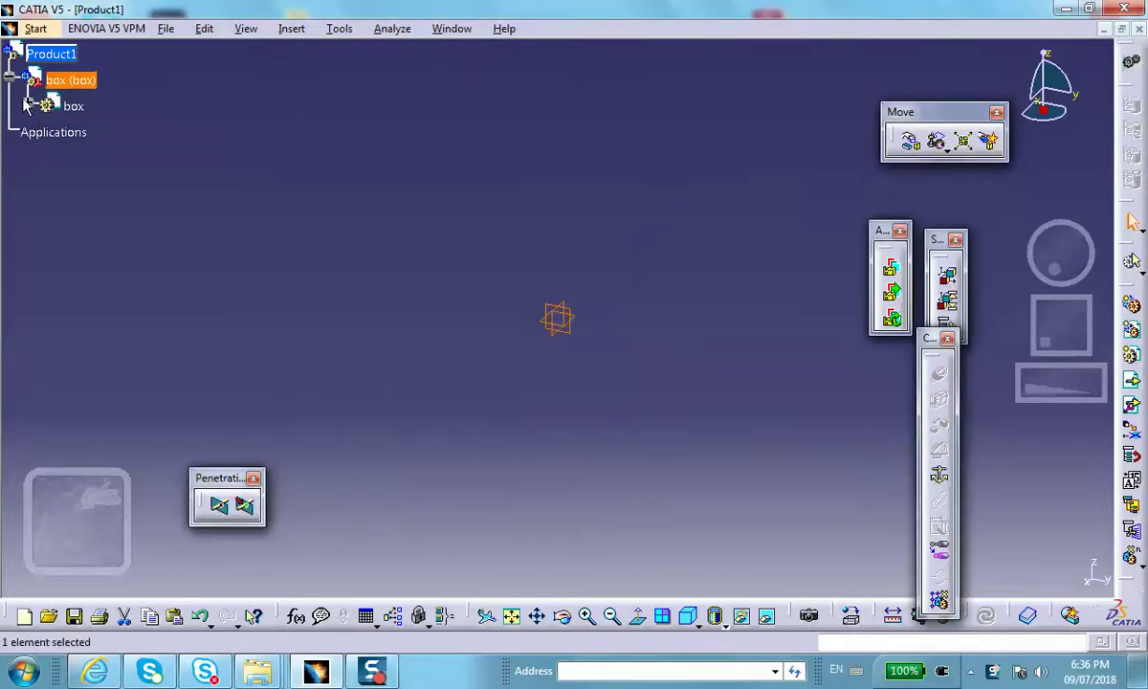
Open the box part for editing and sketch a centered rectangle on its yz plane, left of and slightly above the origin.
click(28, 106)
double_click(67, 105)
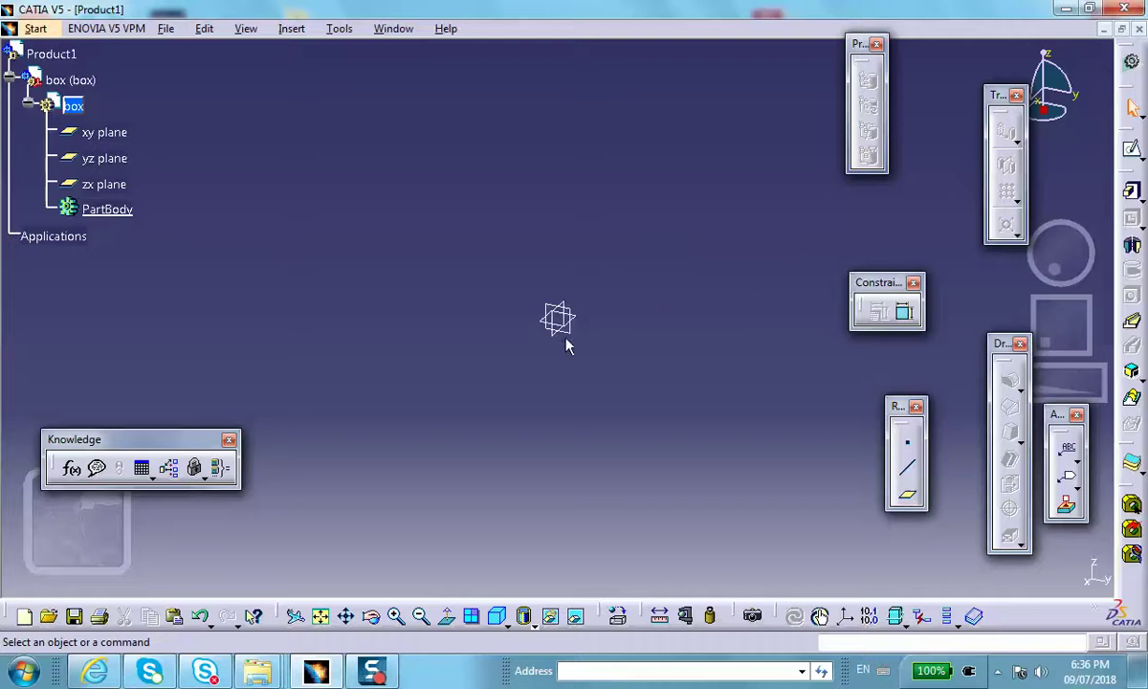
click(575, 311)
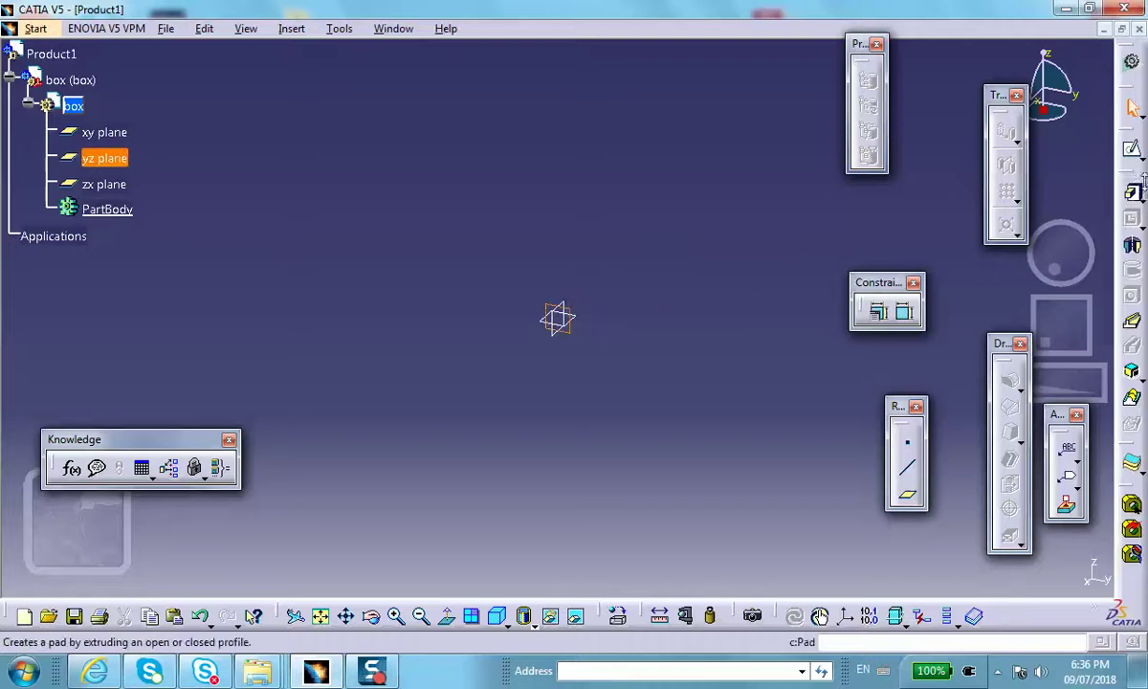
click(1132, 151)
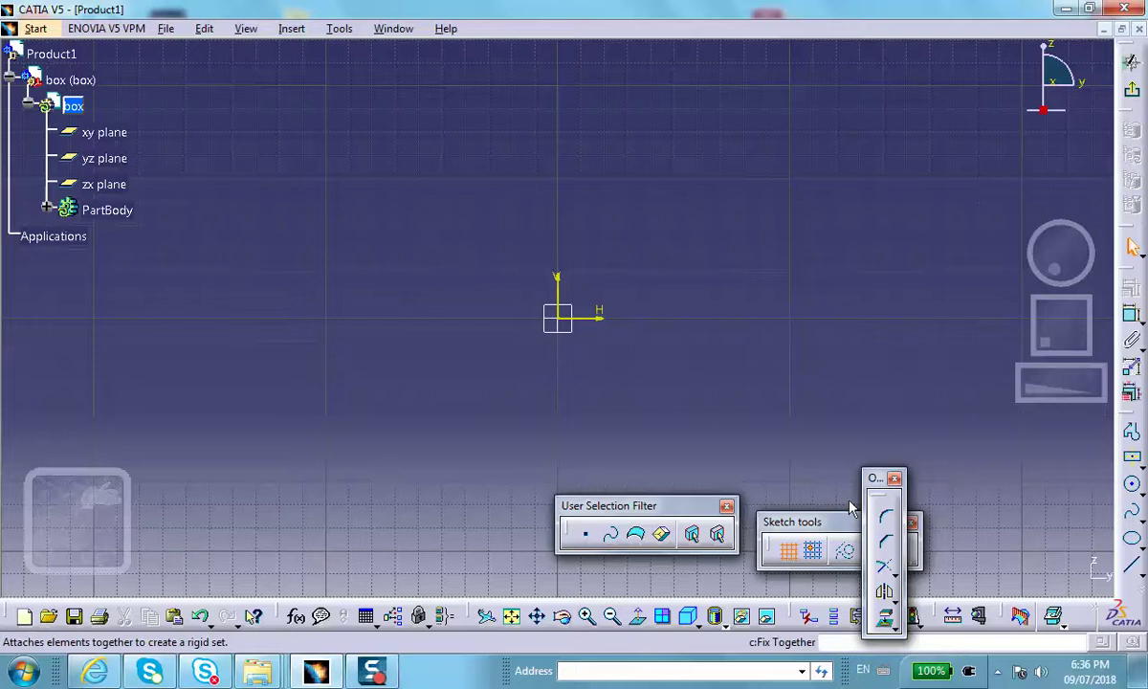
click(1131, 457)
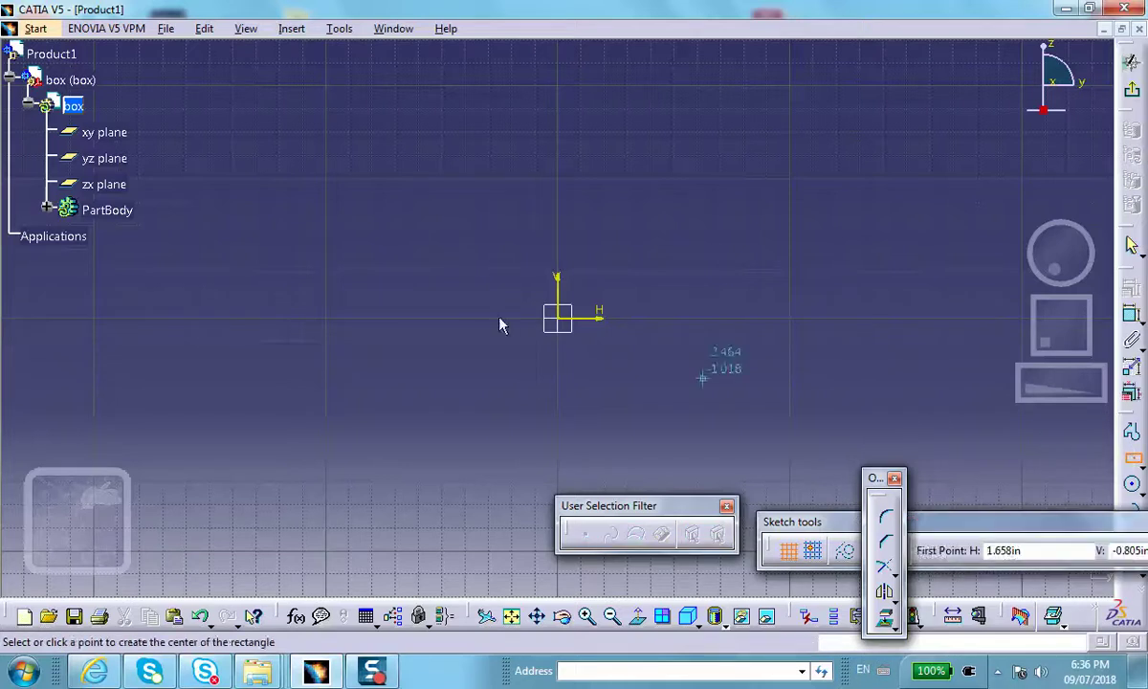
click(268, 261)
click(373, 354)
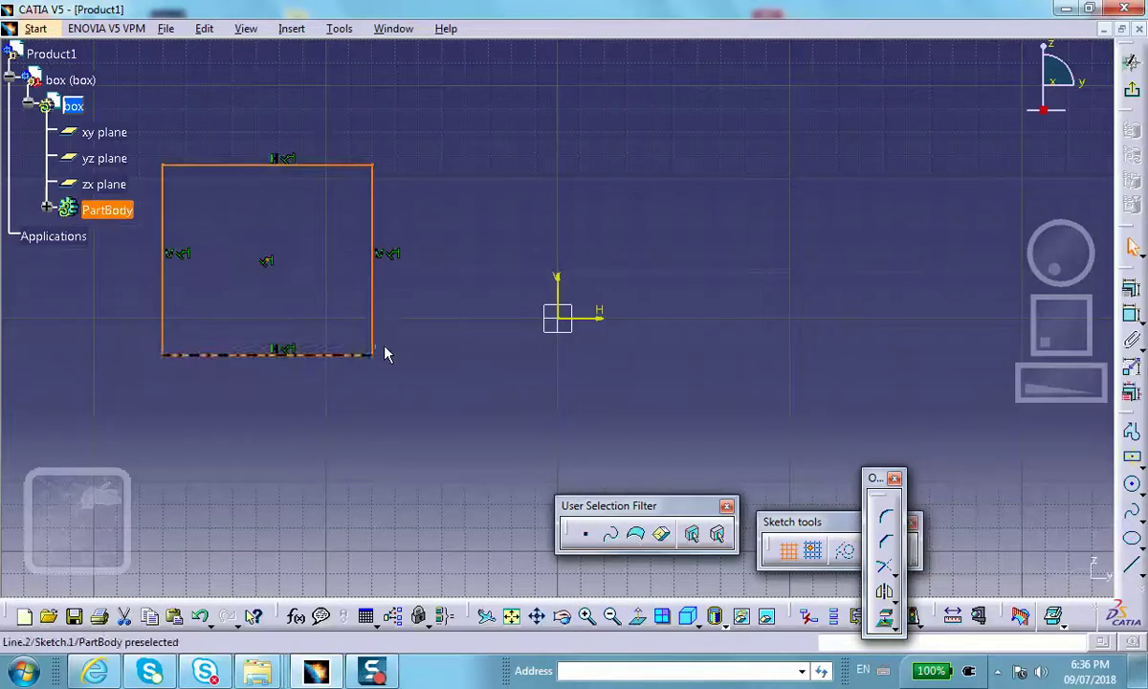
Draw a small circle centered on the rectangle's center point as the hole profile.
click(1131, 485)
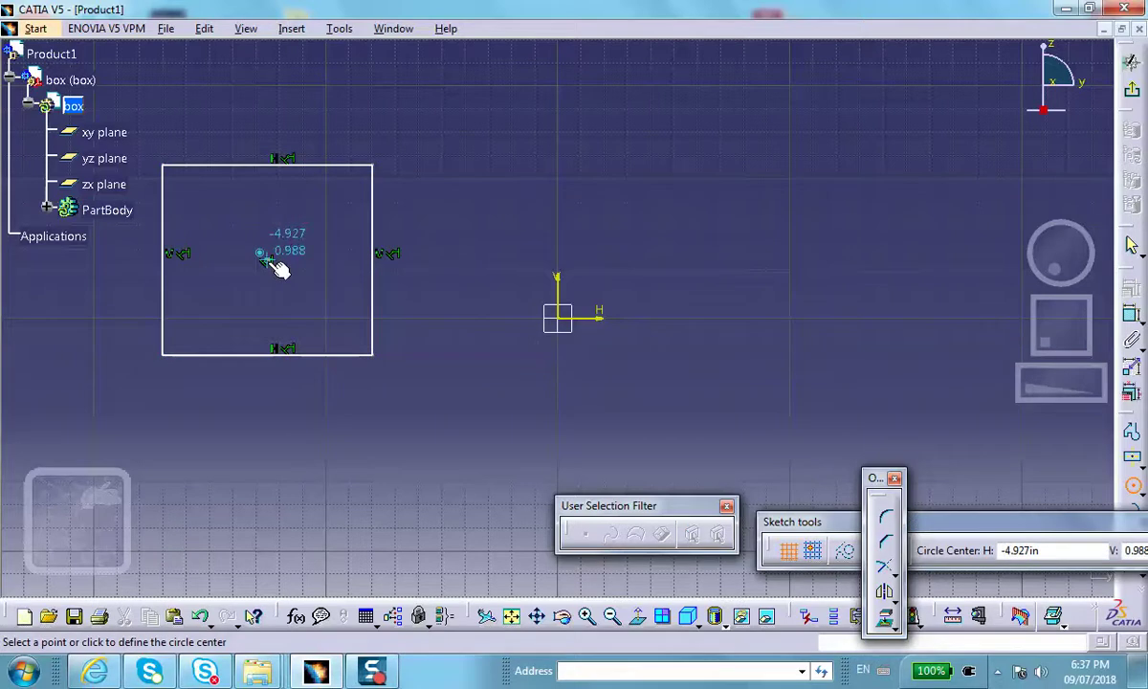
click(276, 269)
click(288, 278)
click(480, 205)
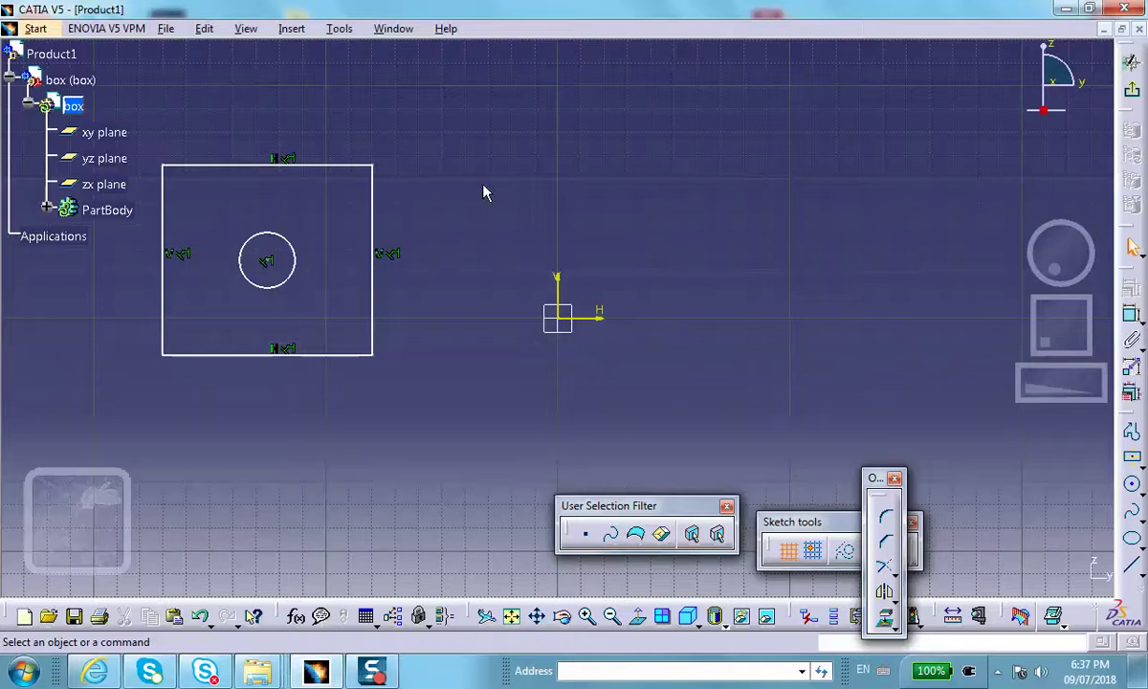
Exit the sketch and extrude the rectangle-and-circle profile as a pad 1 in long.
click(1132, 61)
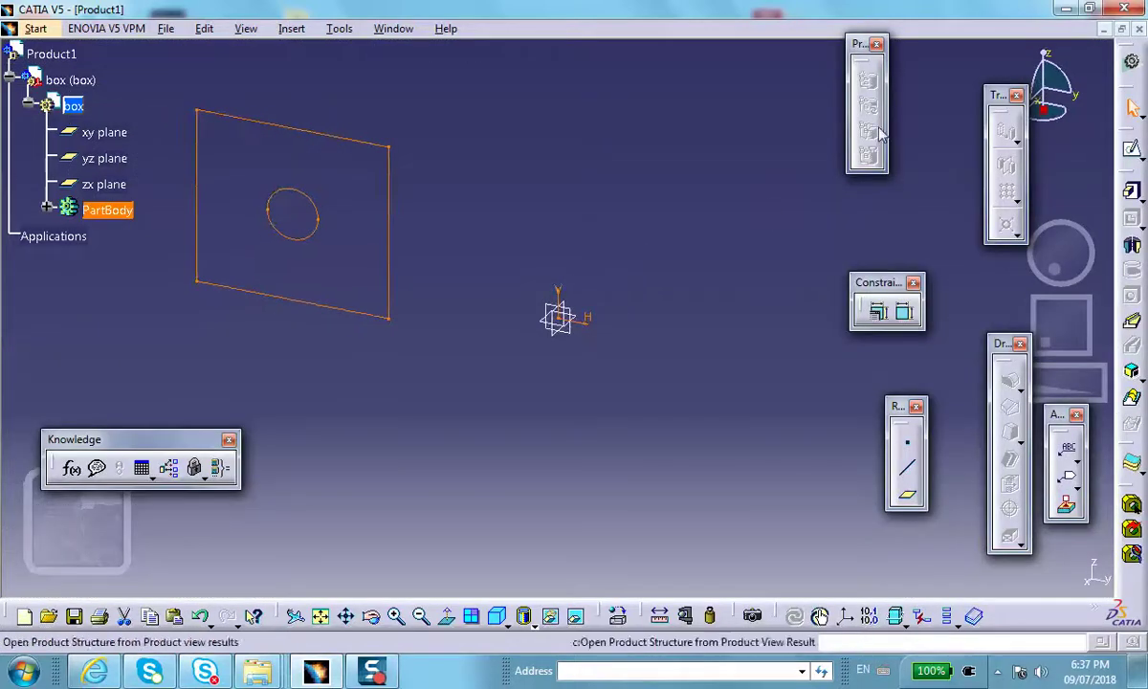
click(1131, 194)
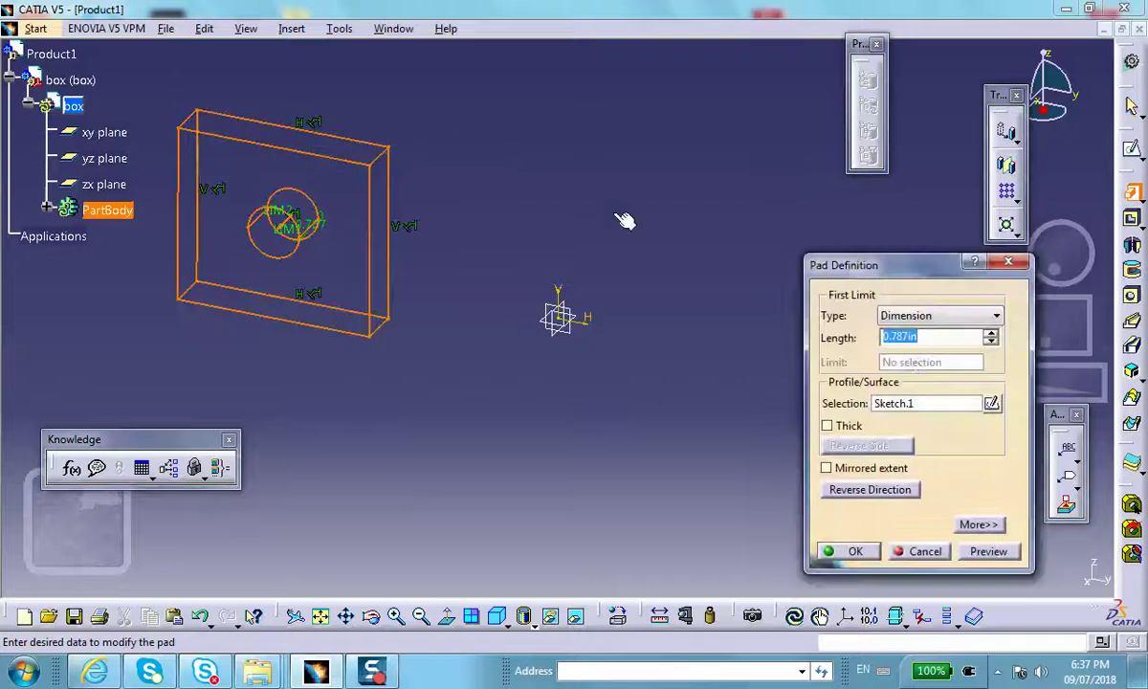
text(1)
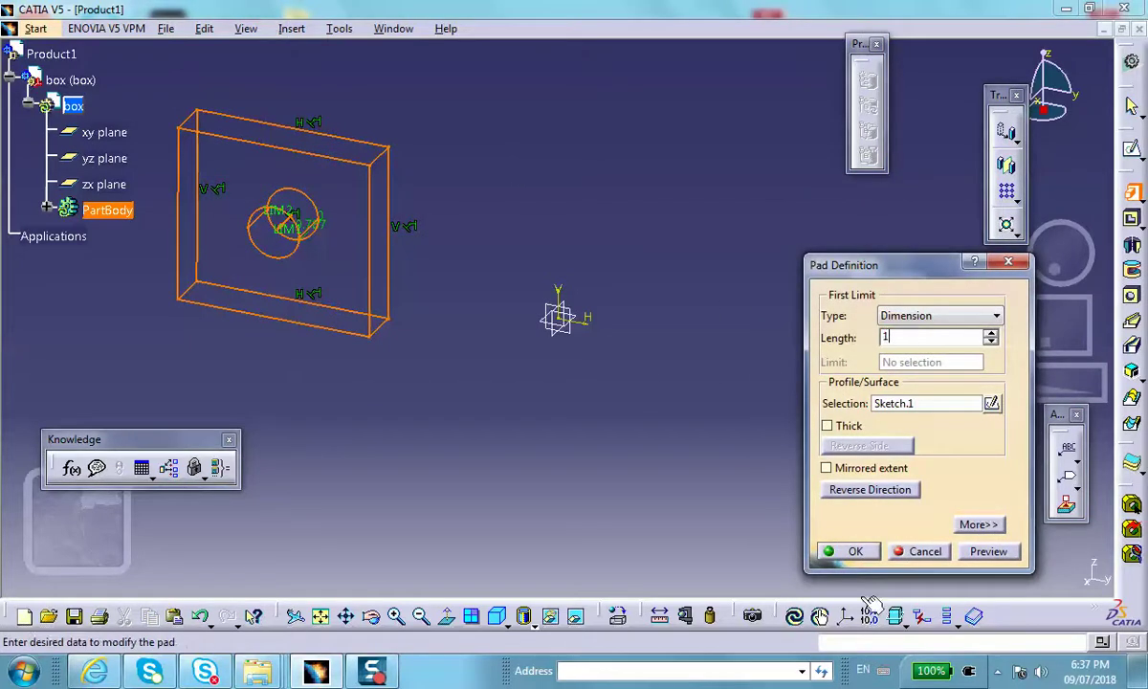
click(852, 552)
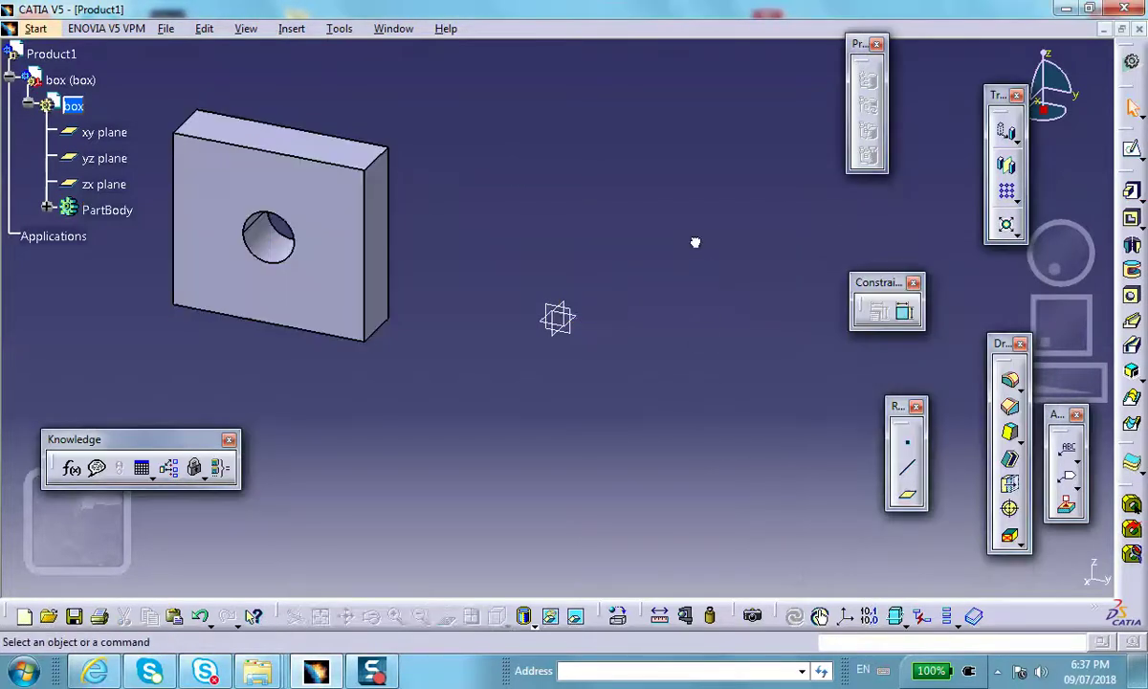
Activate Product1 and insert a second new part that uses the assembly's origin, then expand it in the tree.
double_click(51, 54)
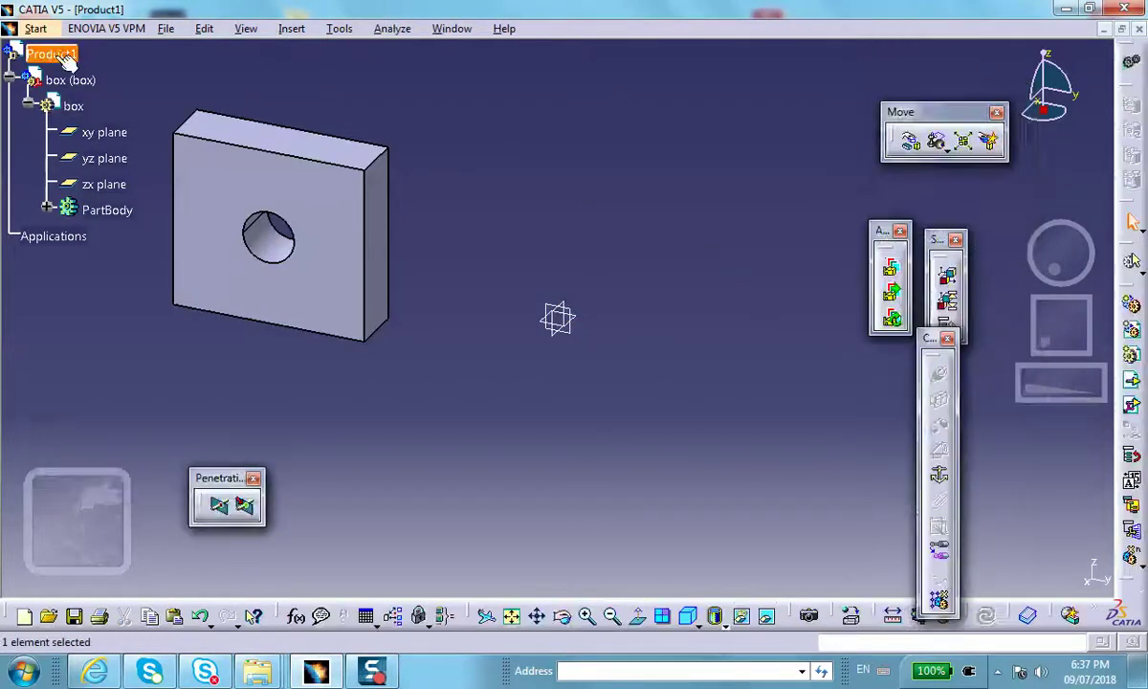
click(292, 29)
click(109, 324)
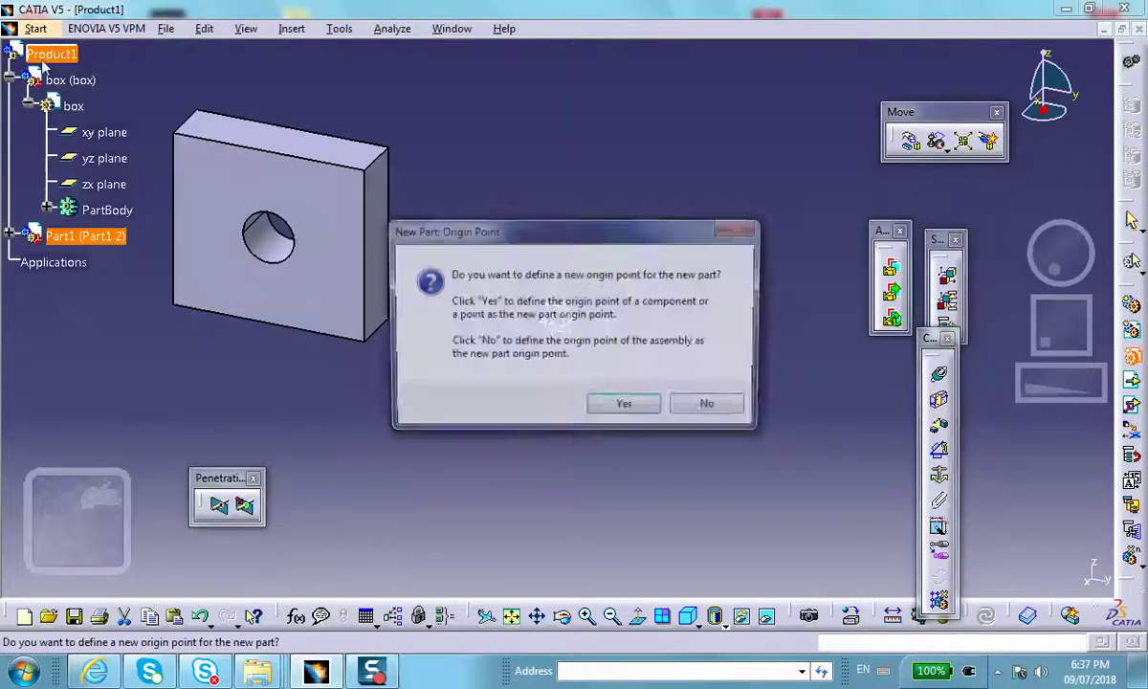
click(711, 407)
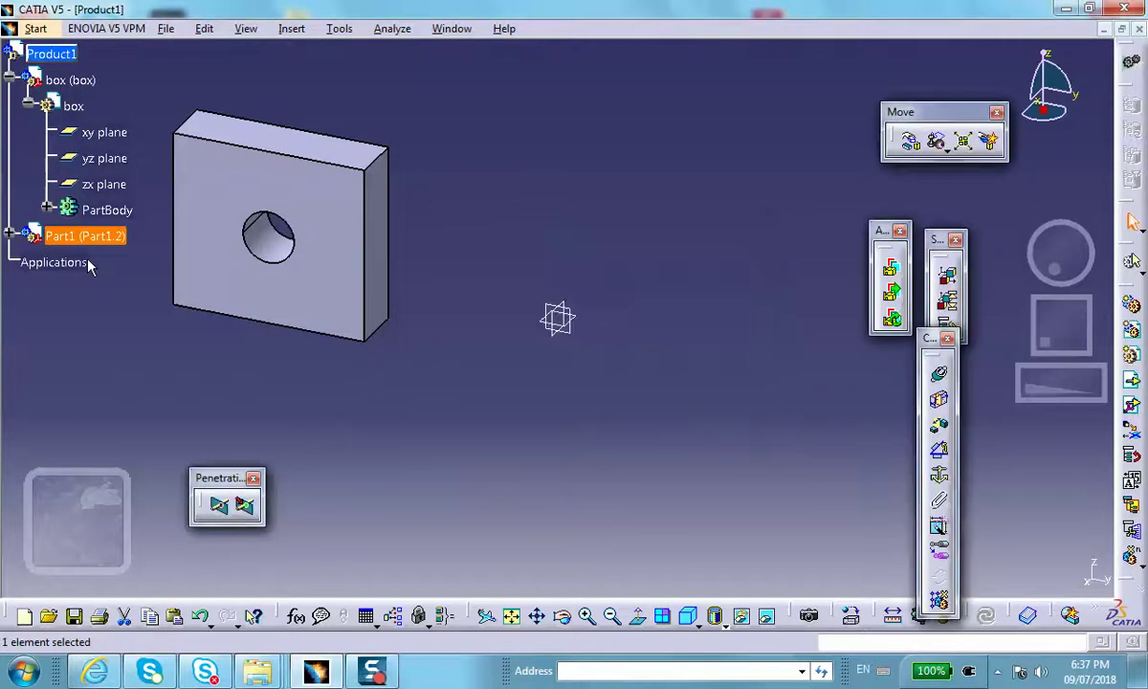
click(11, 235)
Rename the second part, setting both its instance name and its part number to "Pin".
right_click(72, 235)
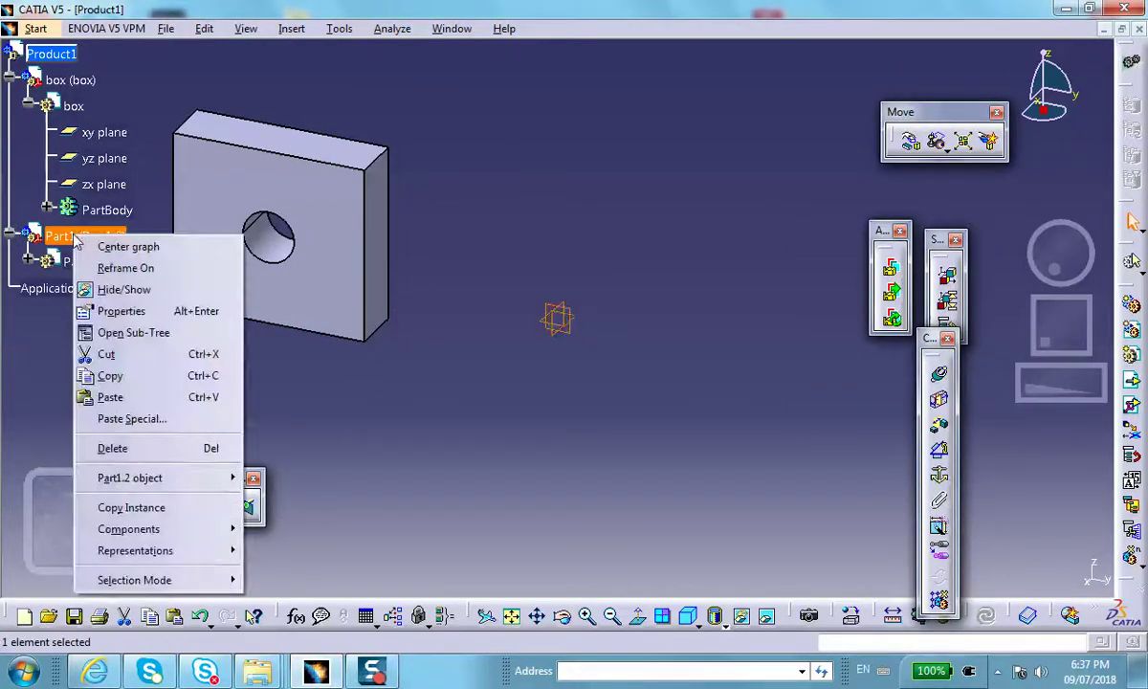
click(144, 312)
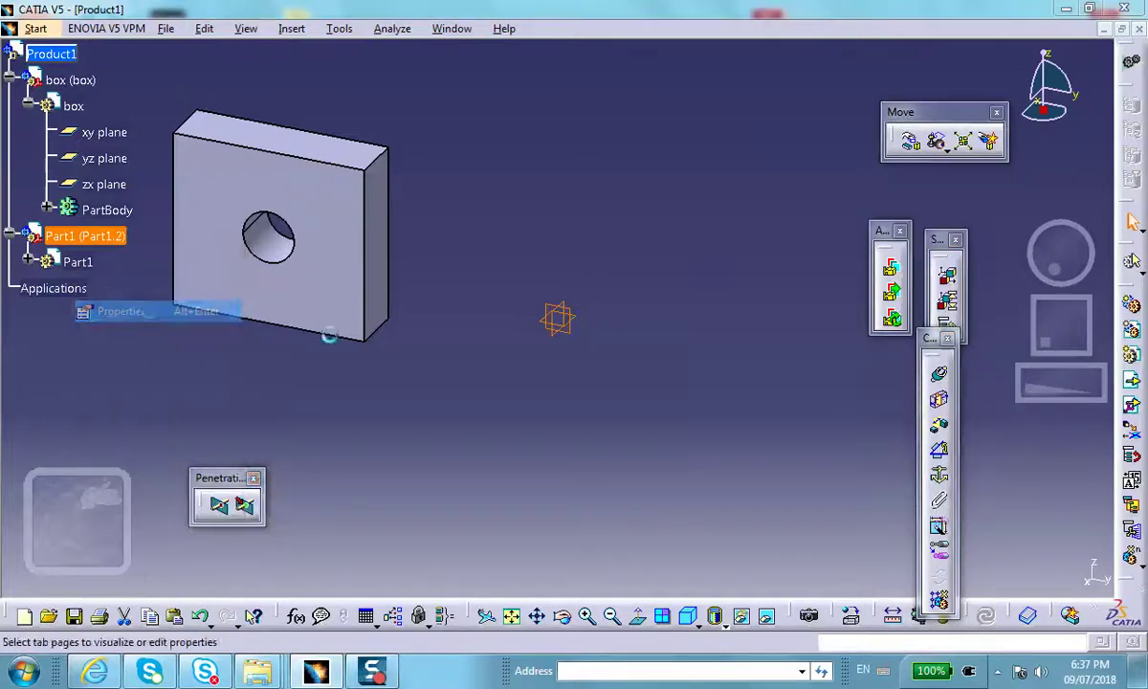
drag(416, 198, 346, 200)
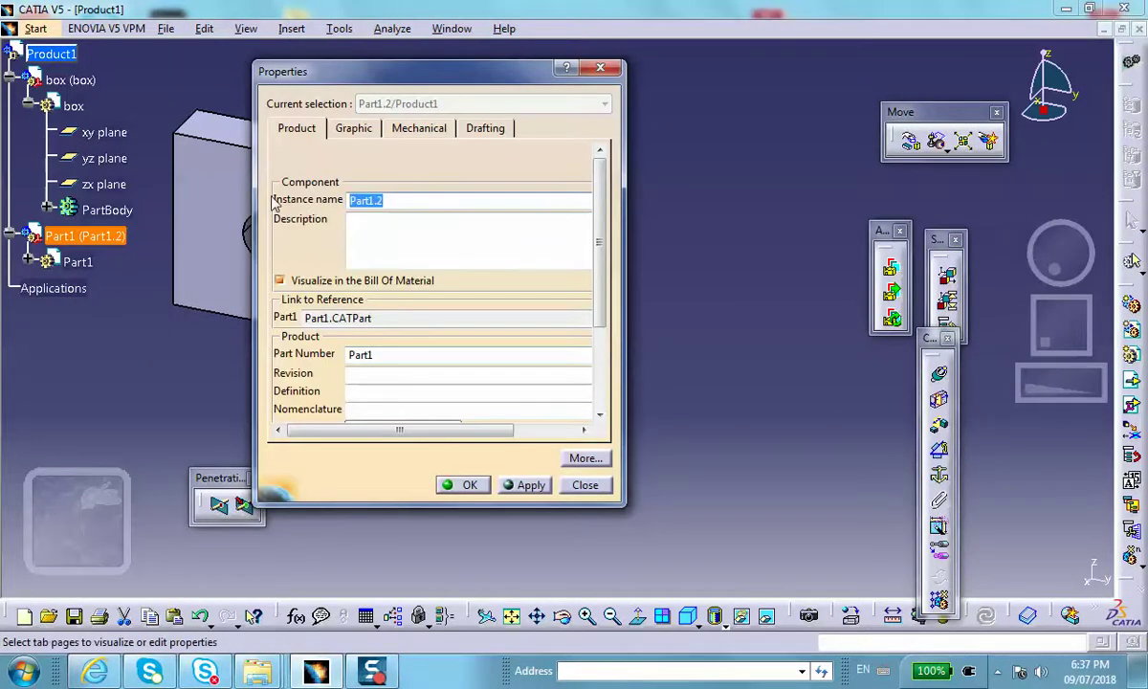
text(Pi)
drag(411, 353, 346, 355)
text(Pin)
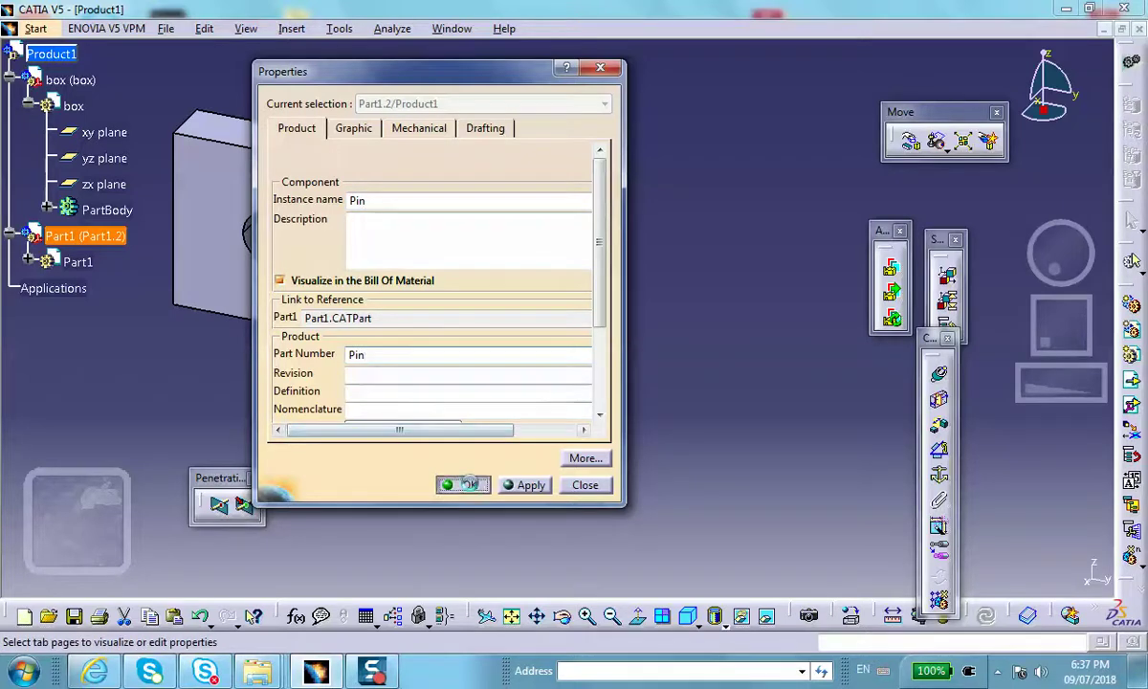
click(463, 485)
Open the Pin part for editing and sketch a small circle on its yz plane, well above the origin beside the box.
double_click(558, 319)
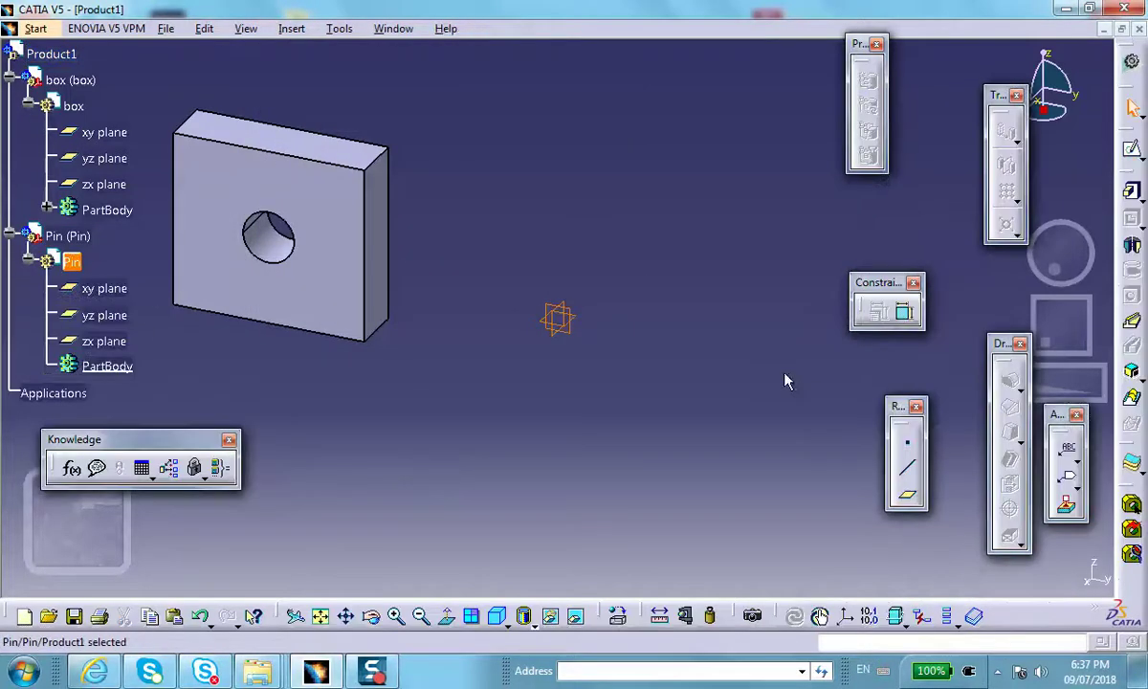
click(571, 314)
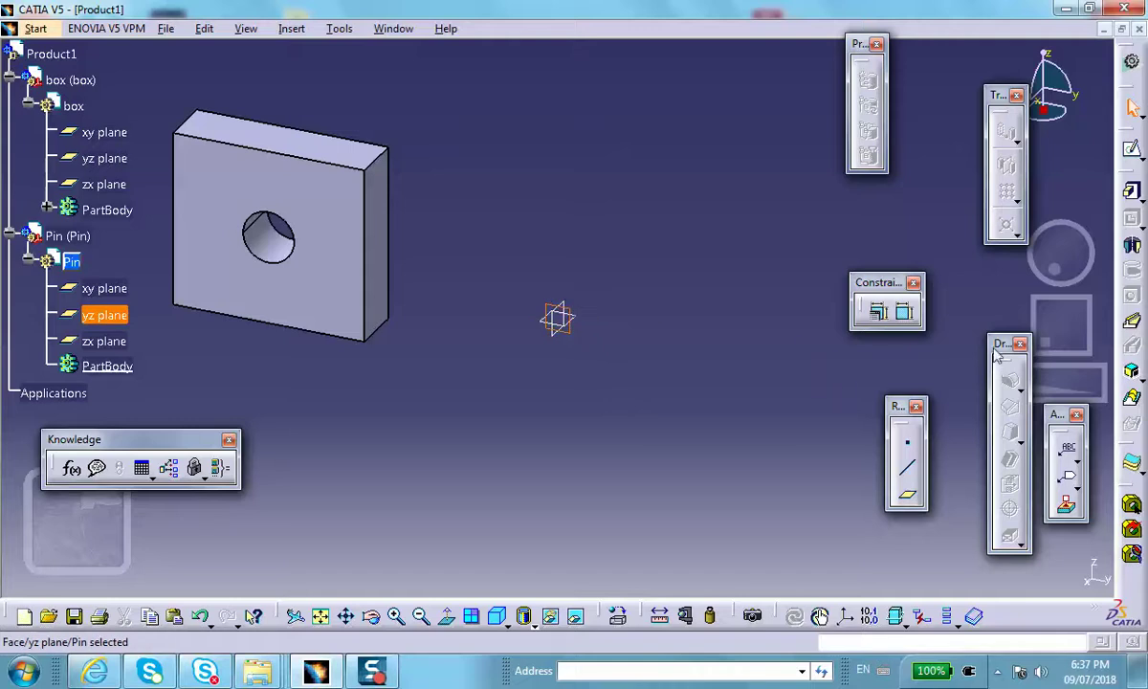
click(1129, 247)
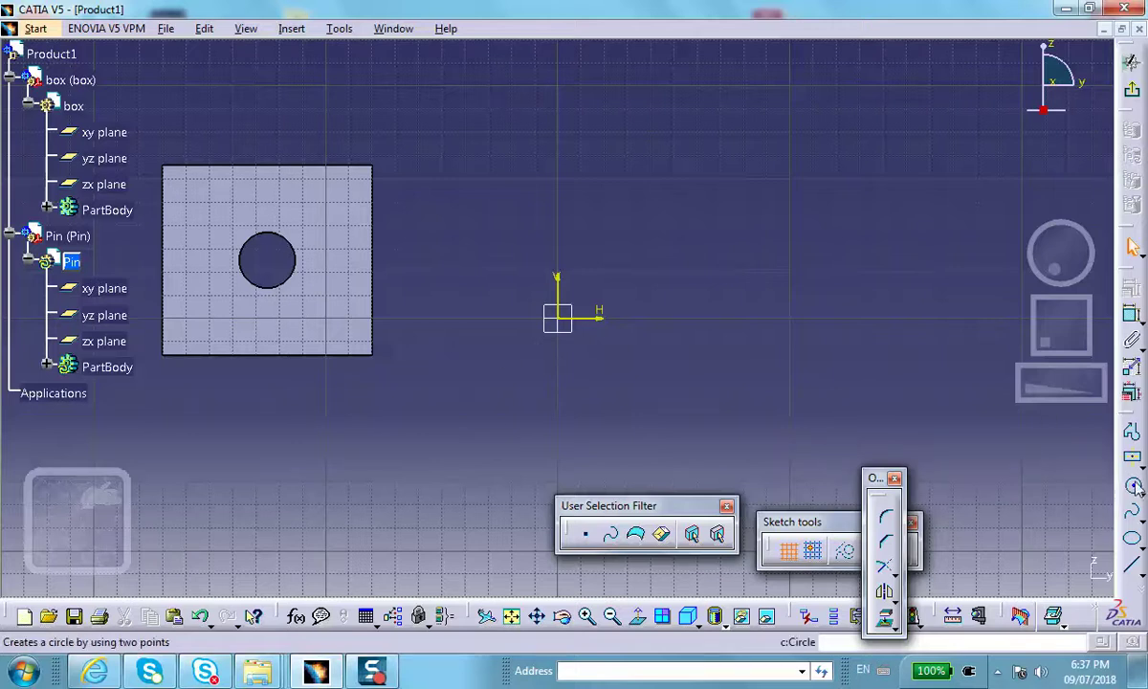
click(1132, 483)
click(519, 91)
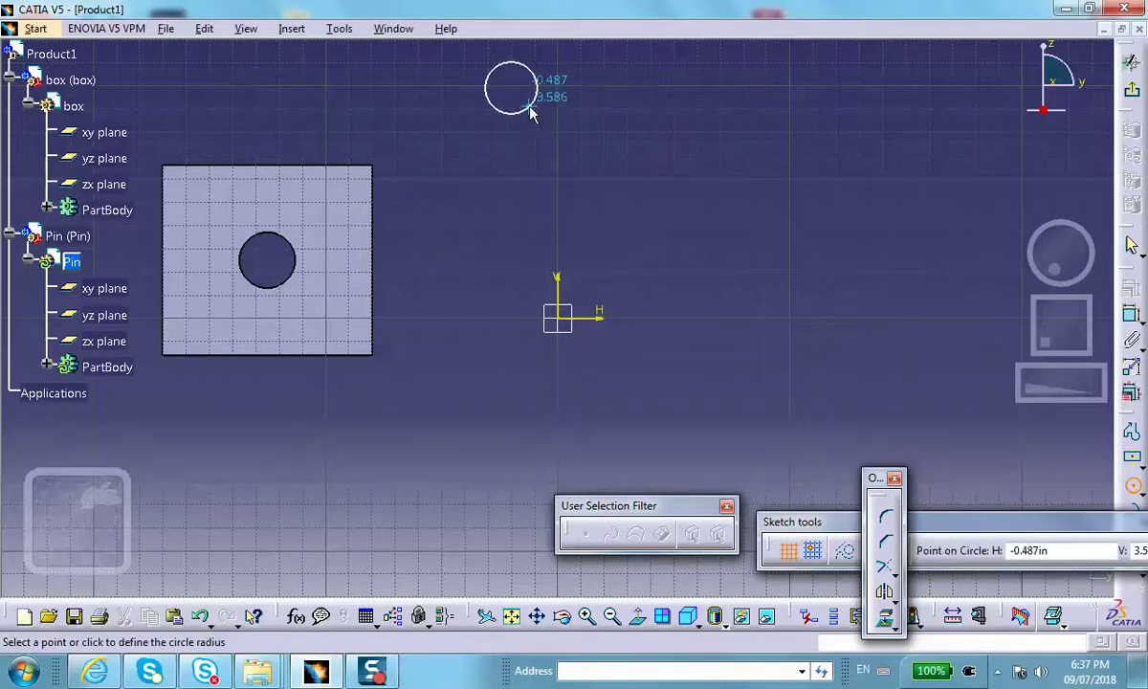
click(533, 113)
Exit the sketch and extrude the pin's circle as a pad 2 in long.
click(1131, 89)
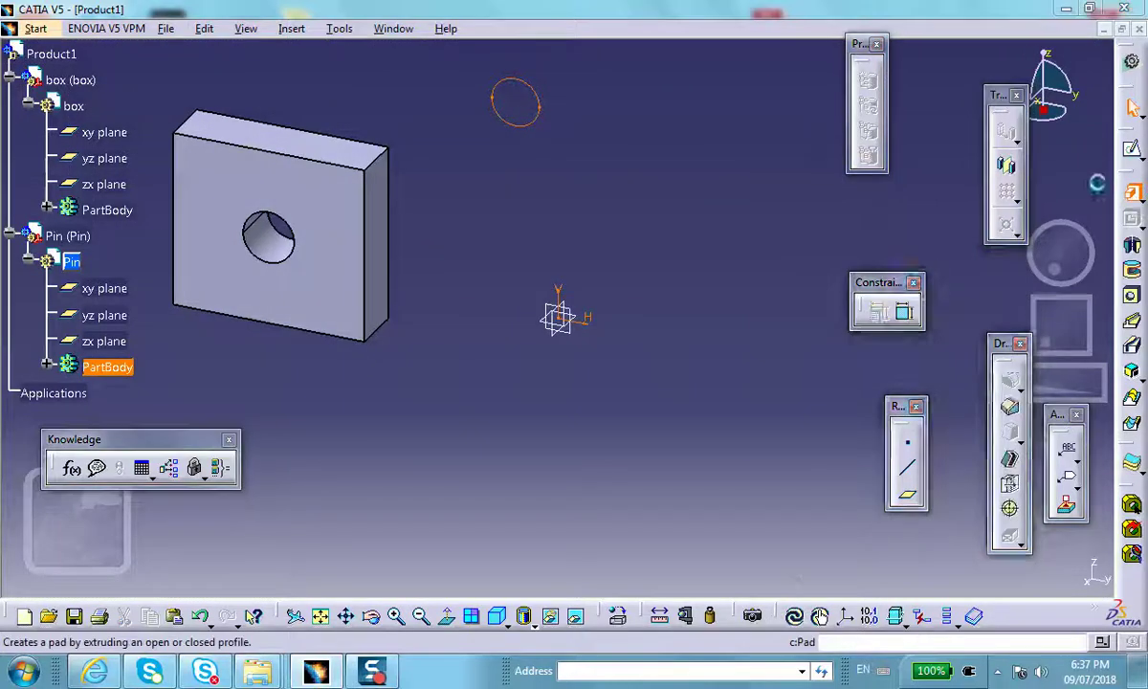
text(2)
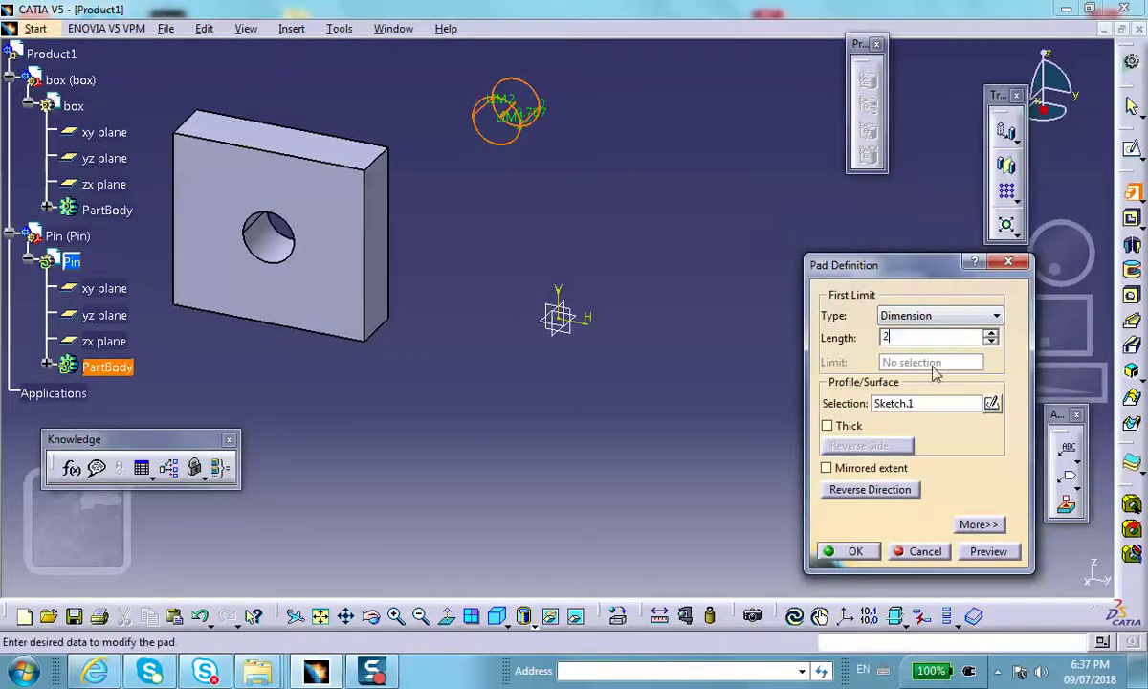
click(856, 553)
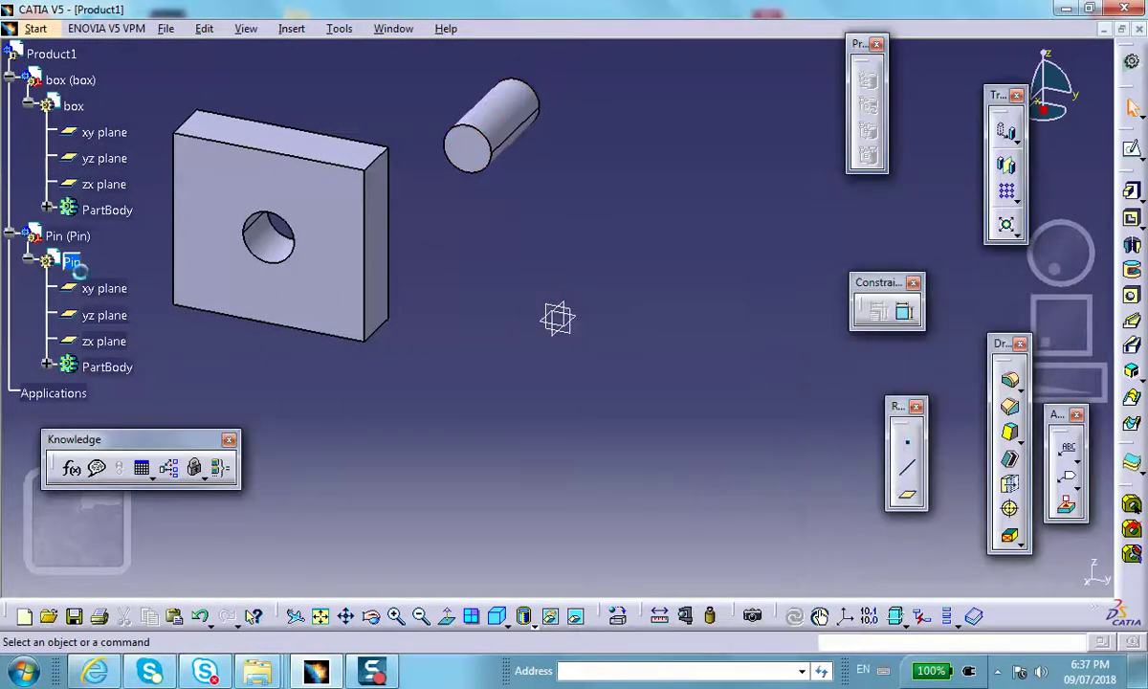
Activate Product1, open its formulas list, and look through the product-level parameters with the model kept in view.
double_click(67, 55)
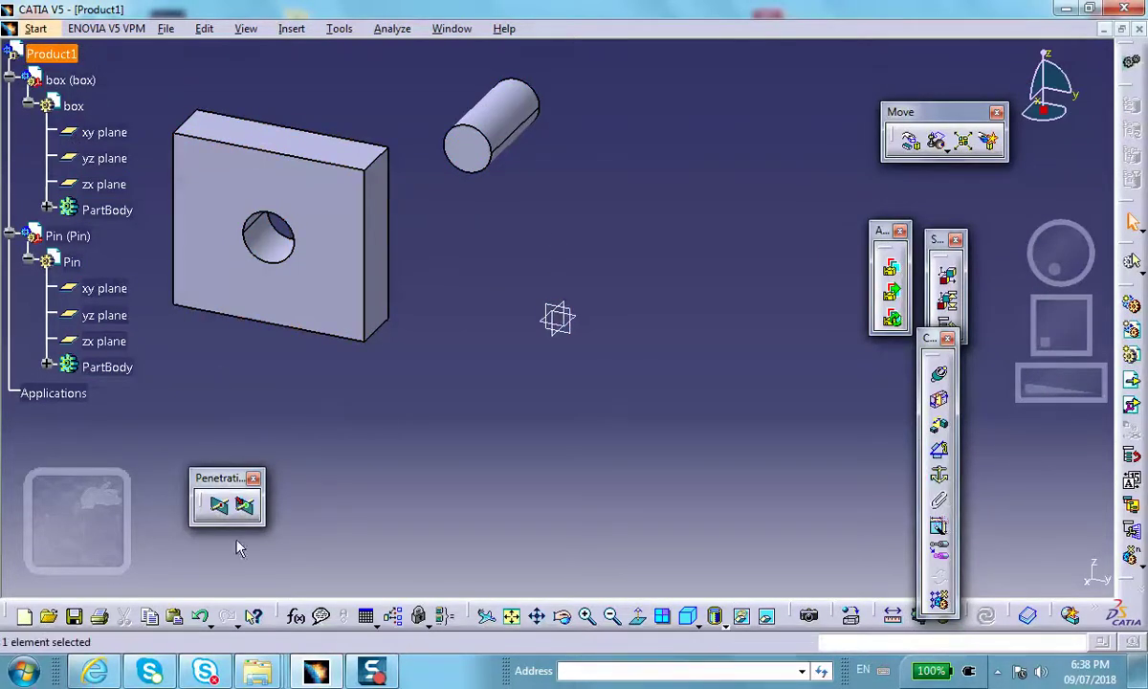
click(296, 615)
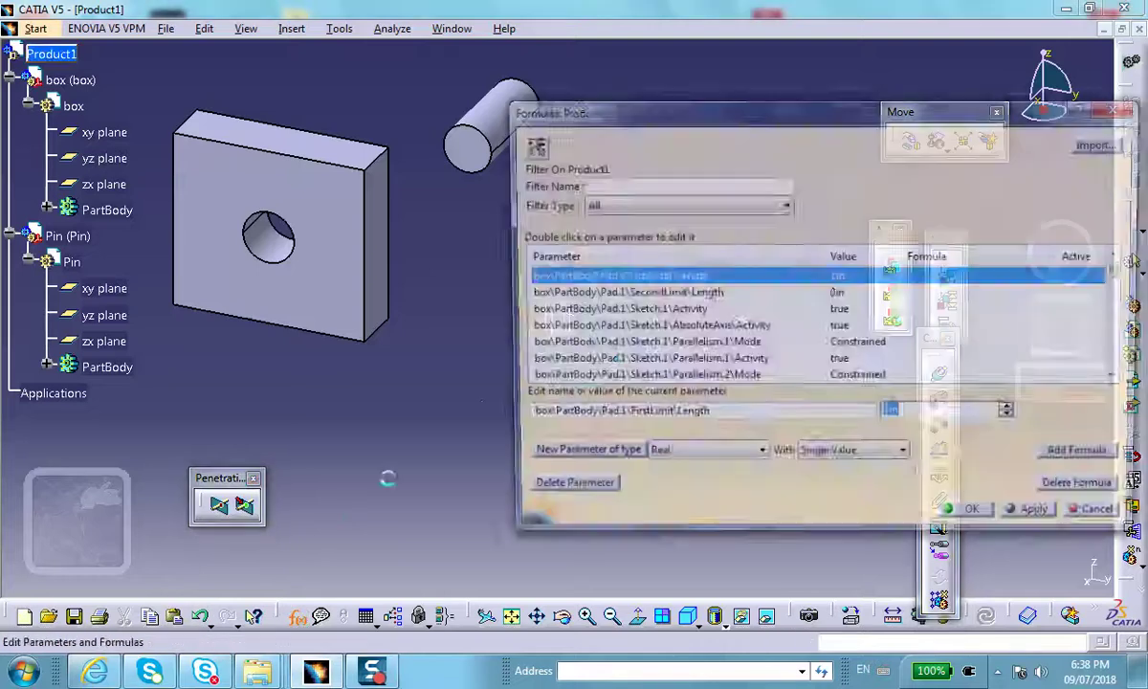
drag(678, 124, 735, 112)
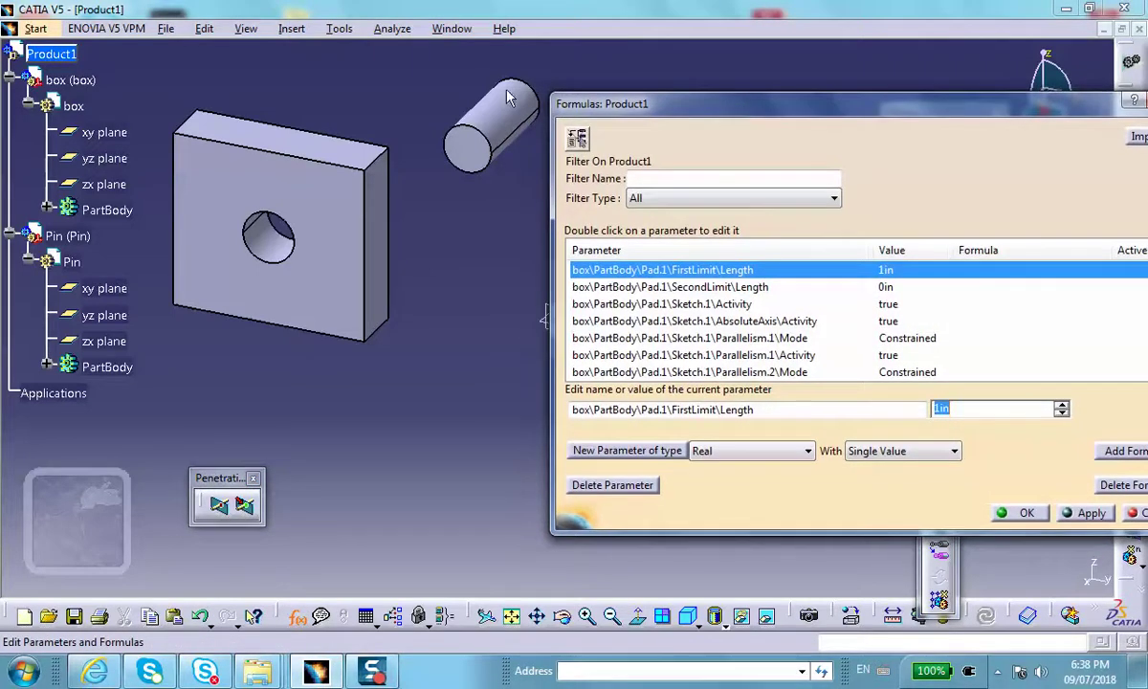
middle_drag(397, 62, 300, 170)
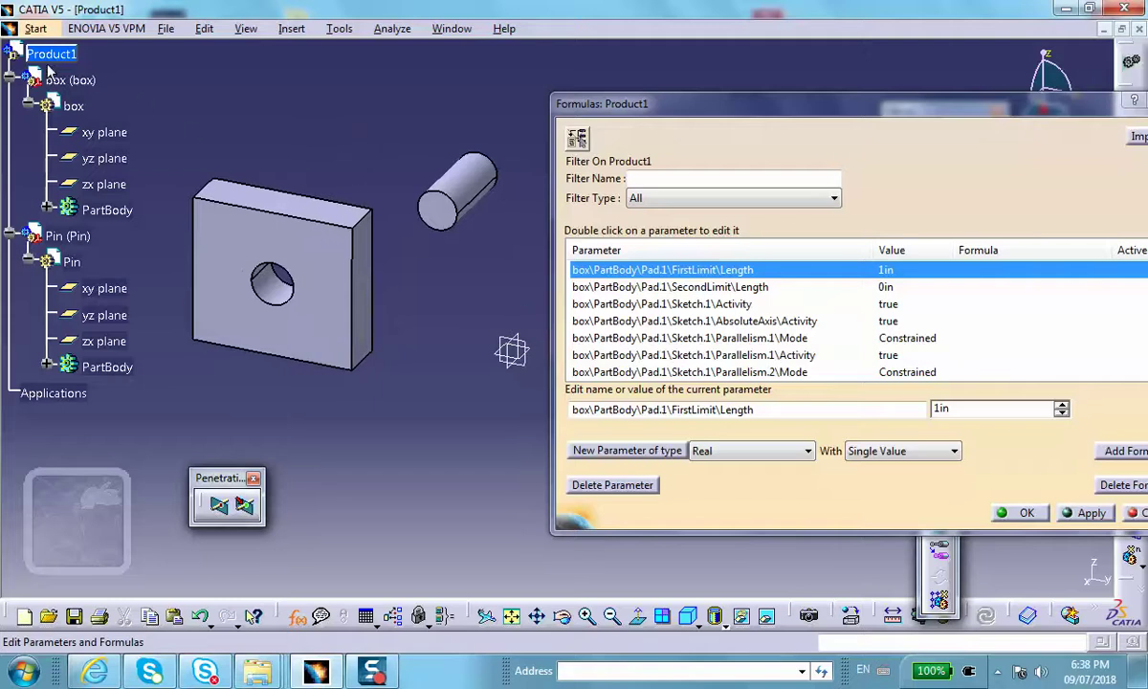
drag(866, 108, 806, 97)
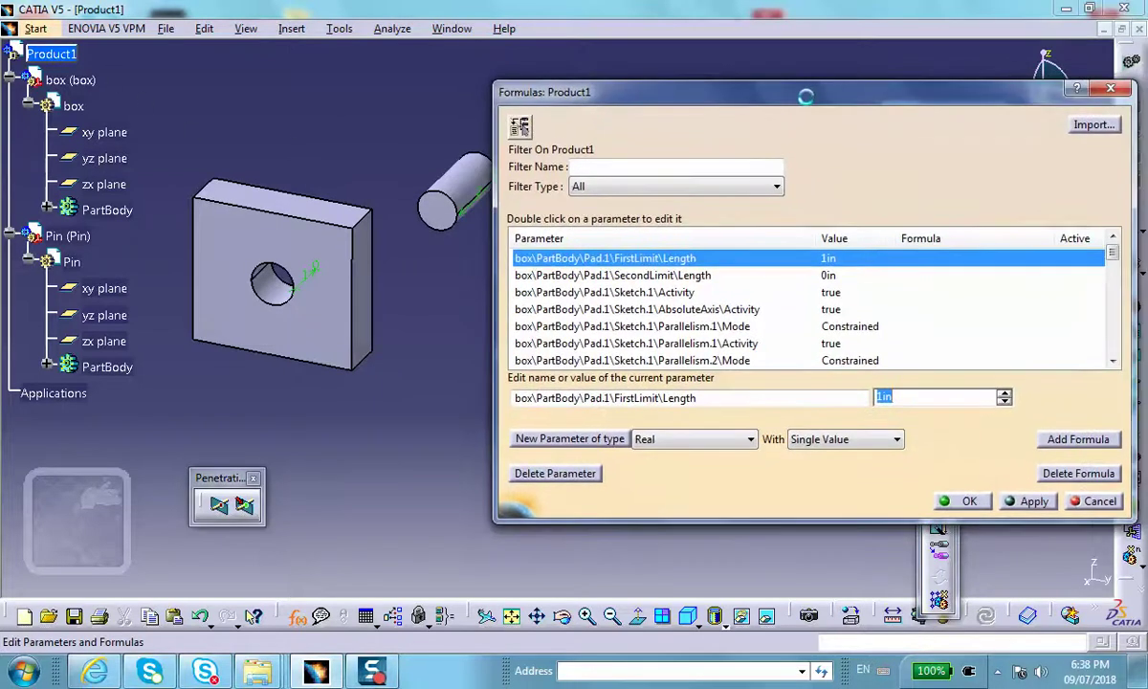
click(1112, 255)
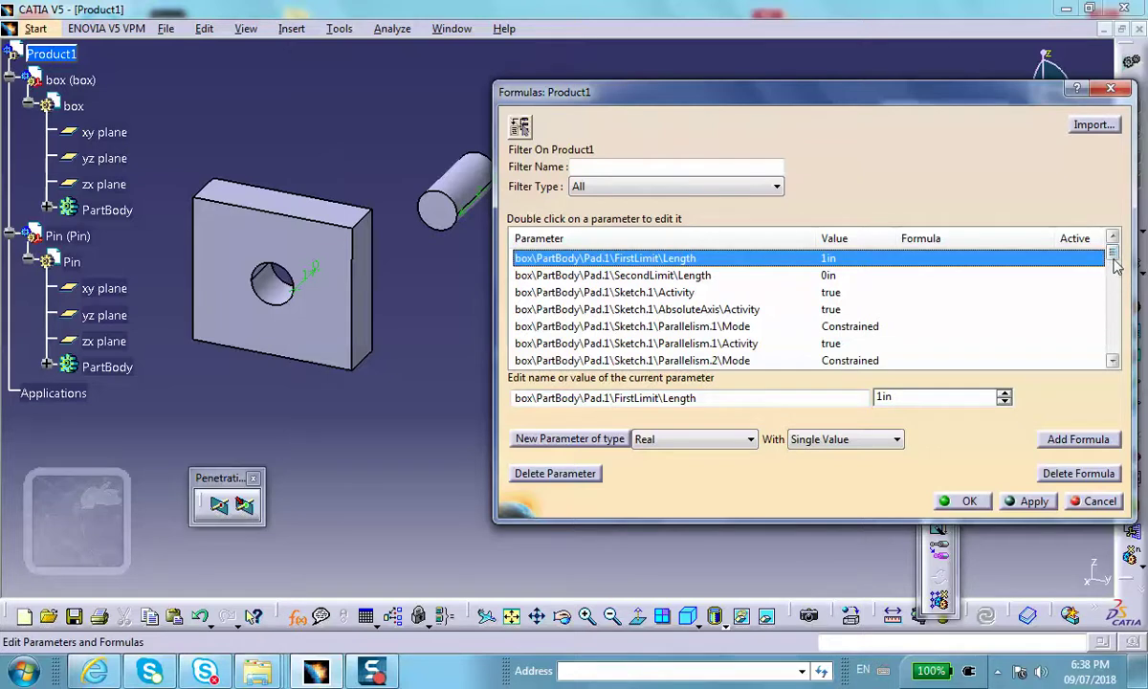
drag(1114, 263, 1109, 224)
drag(617, 107, 646, 107)
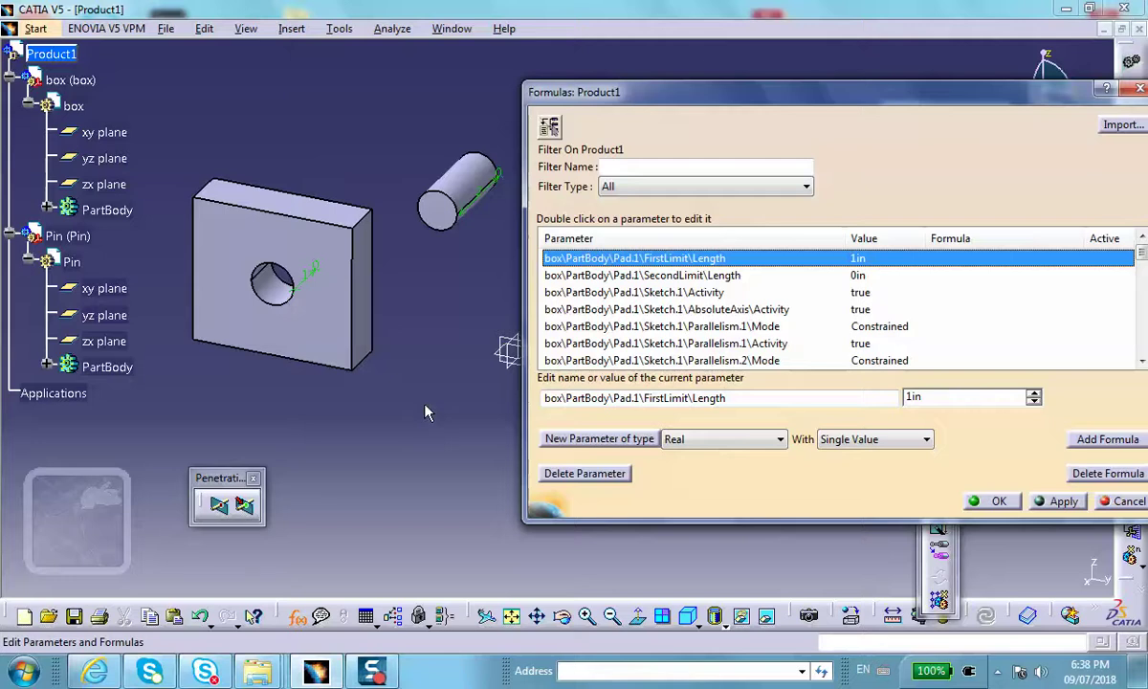
Filter the formulas list on box, Pin and Product1 in turn to compare their parameters, and close the list.
click(67, 54)
click(75, 81)
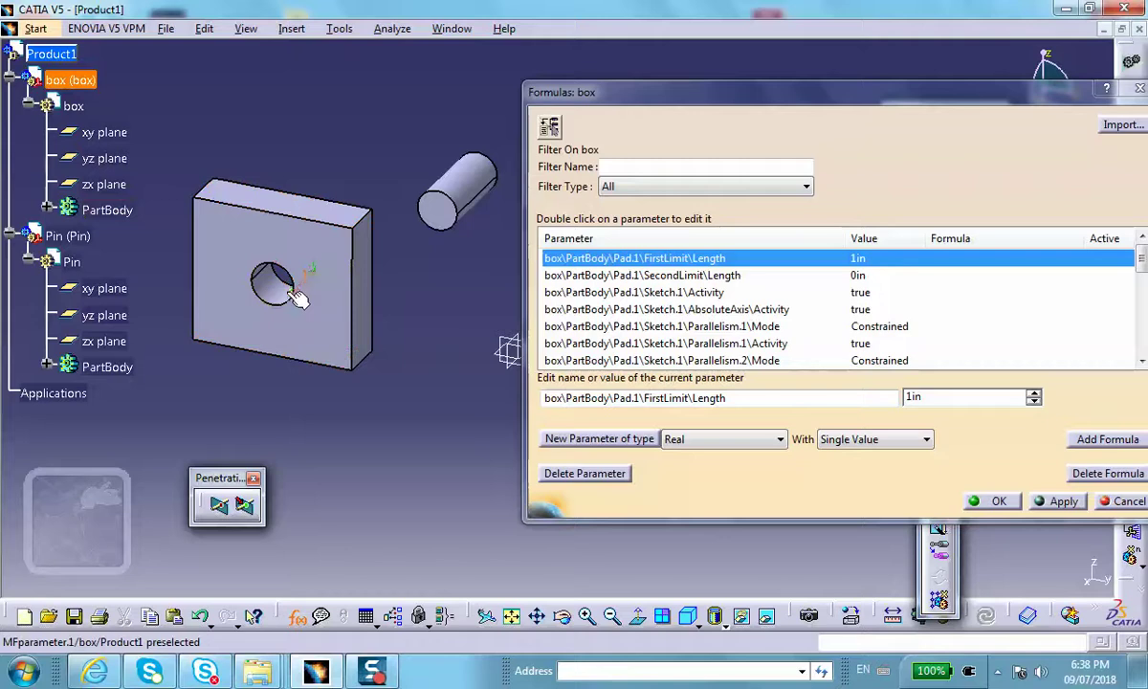
click(67, 236)
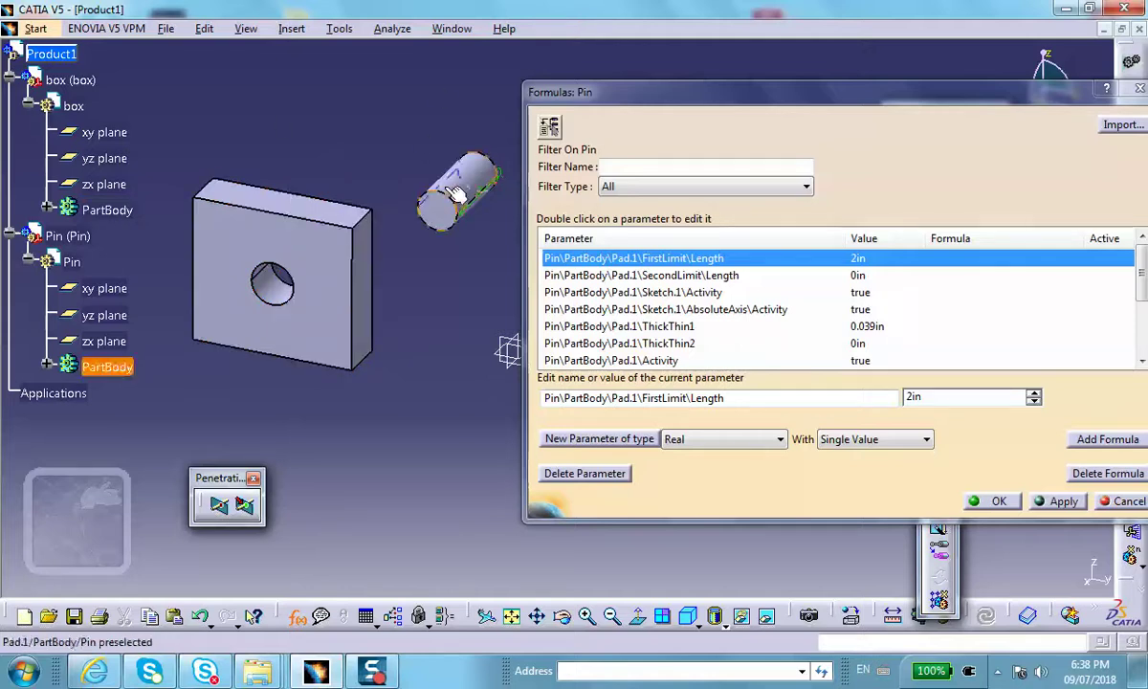
click(59, 57)
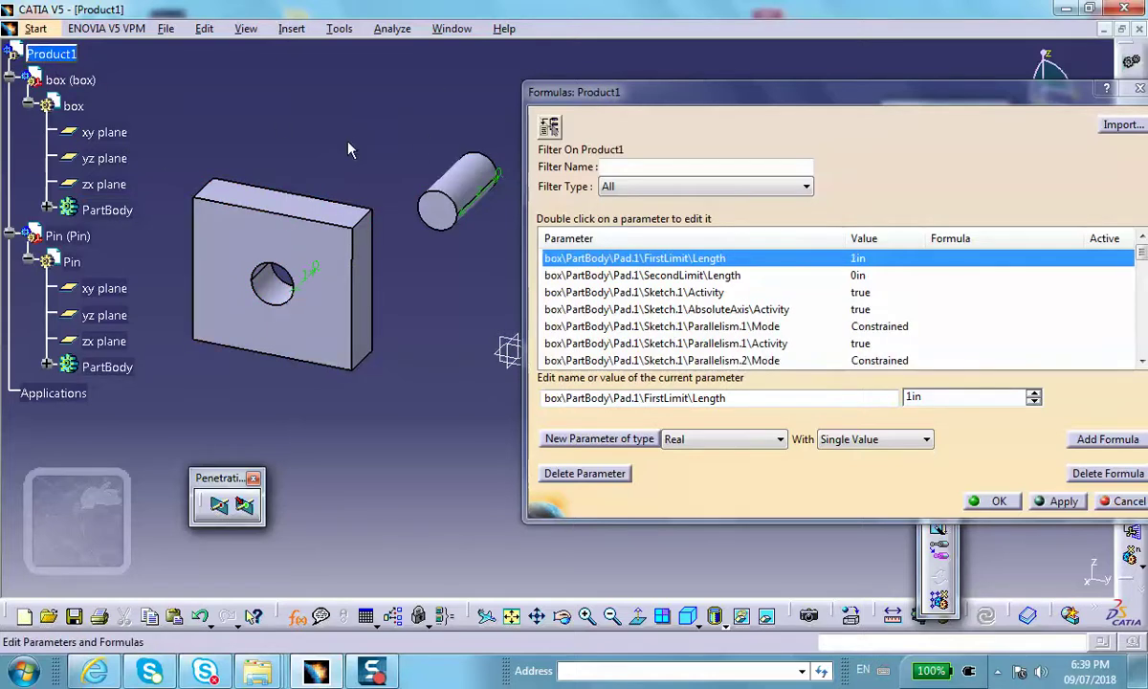
click(1000, 502)
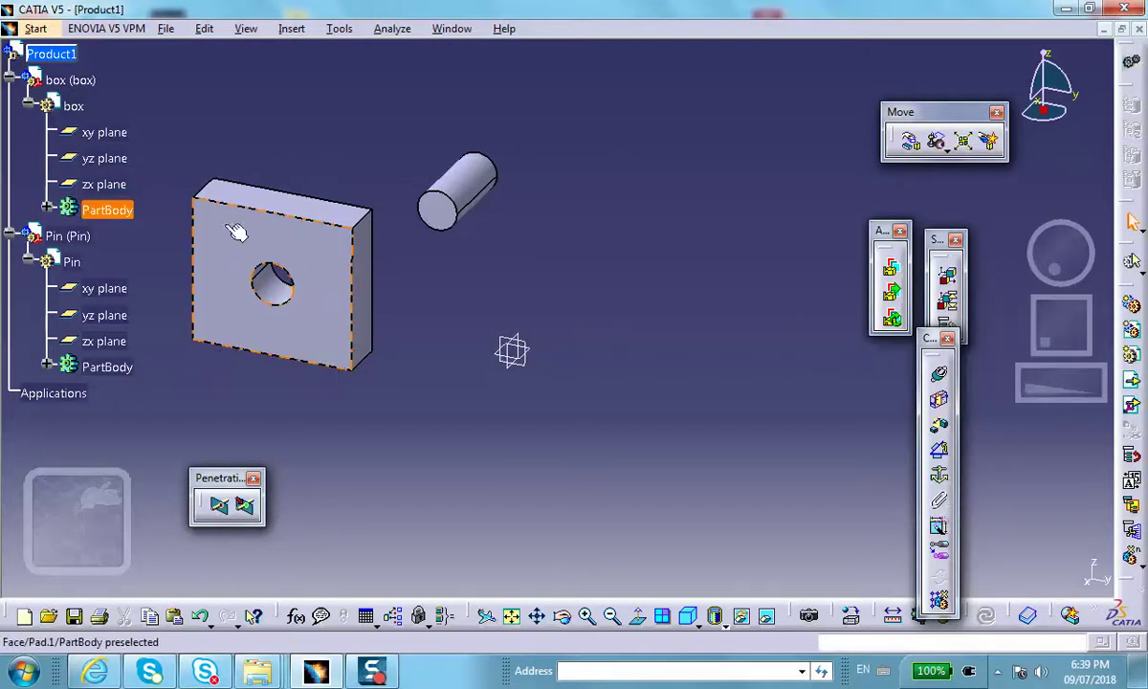
Activate the box part, open its formulas list, and examine its part-level parameters from start to end.
double_click(74, 109)
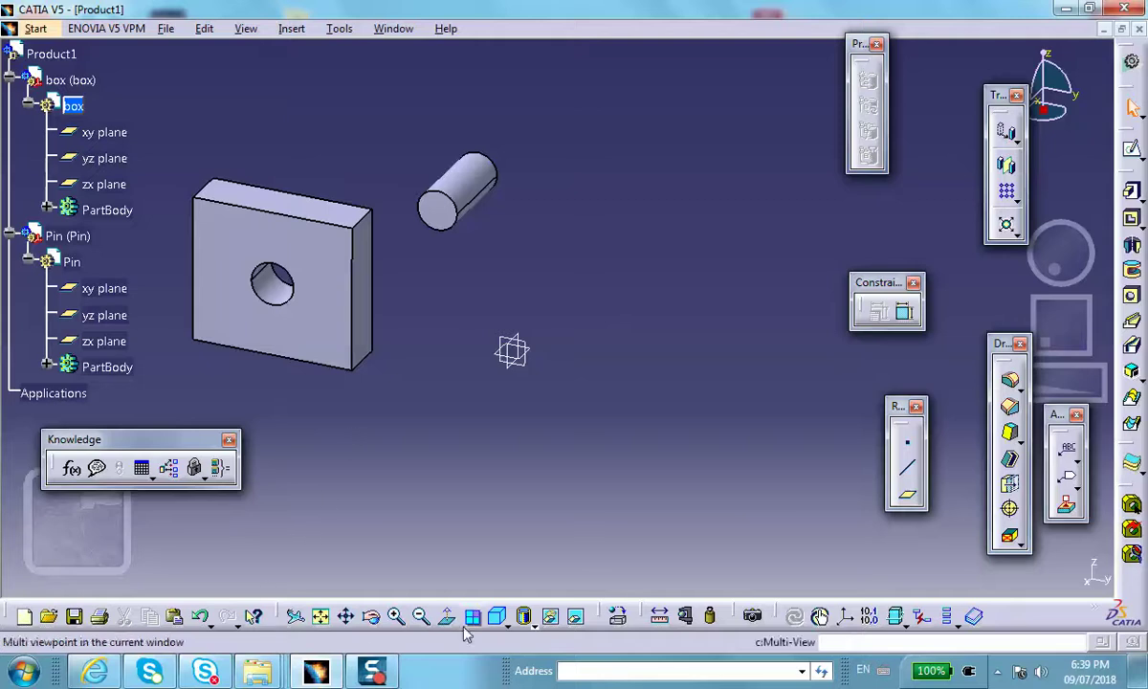
click(72, 467)
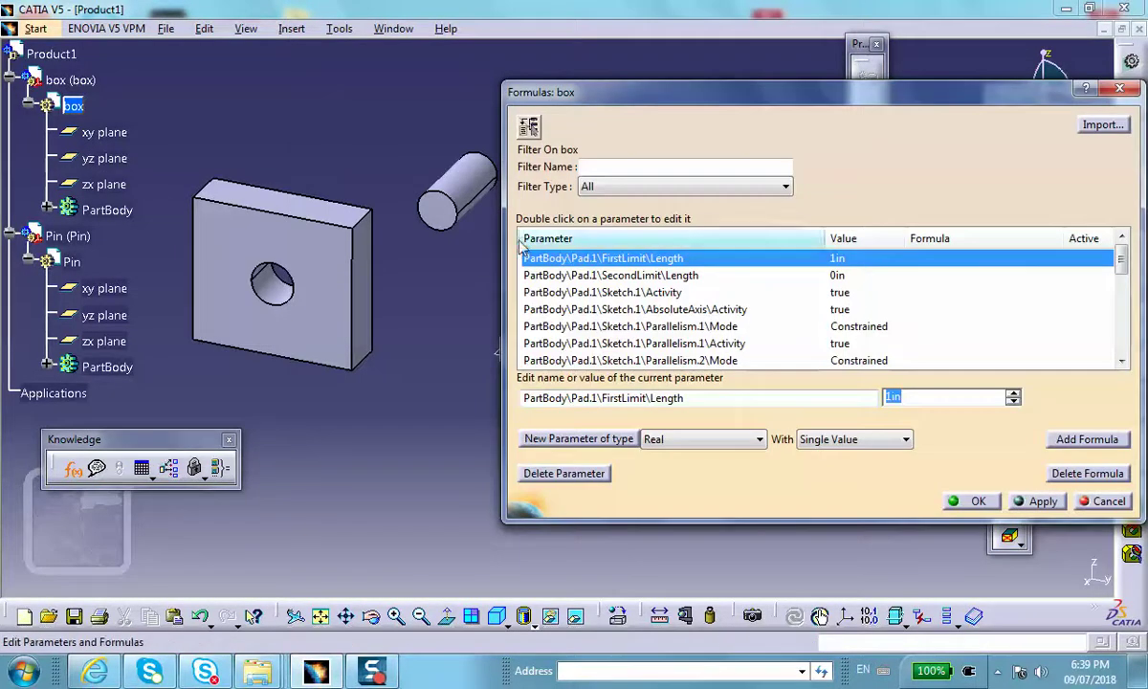
drag(1124, 264, 1133, 305)
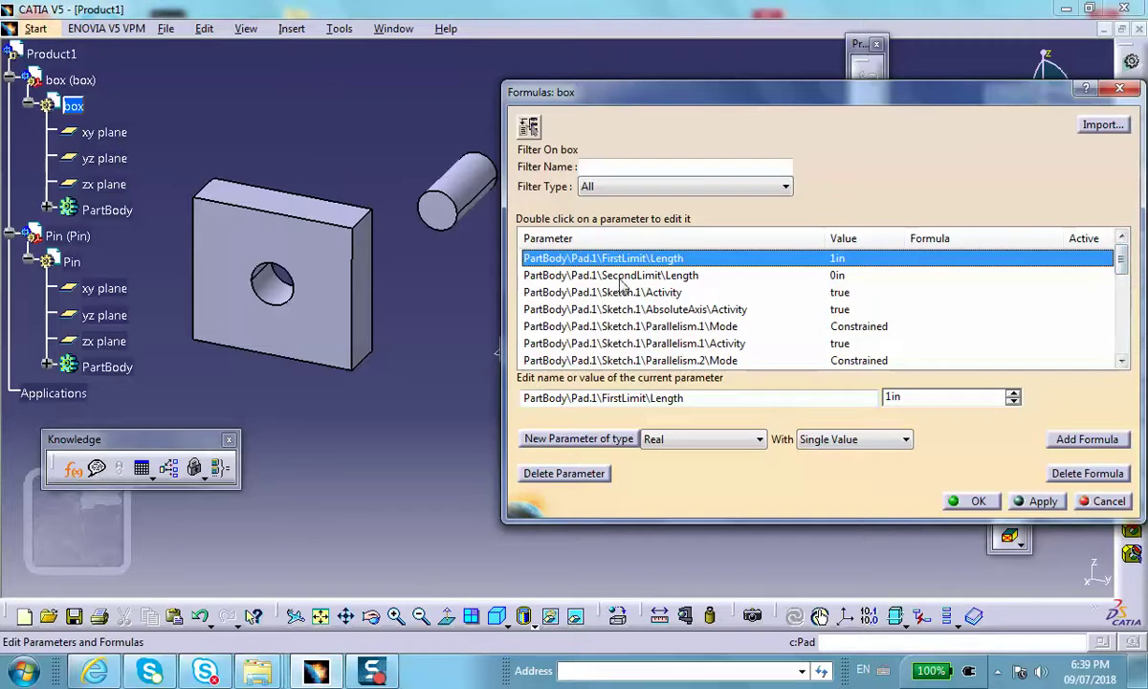
drag(1123, 267, 1098, 224)
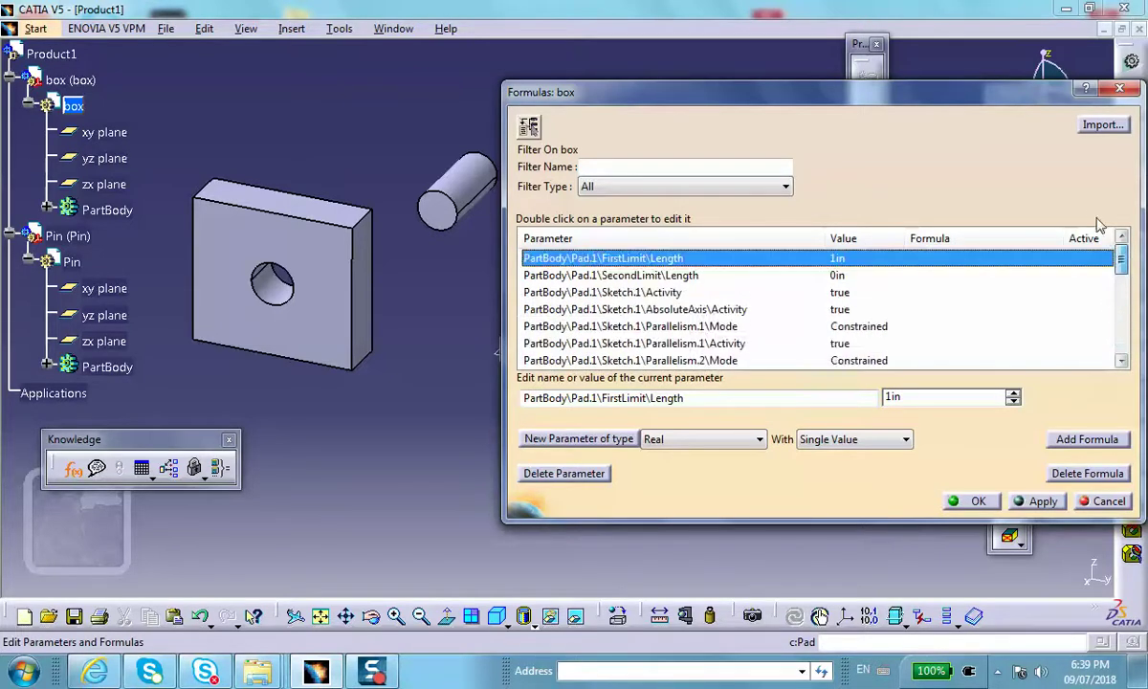
click(89, 82)
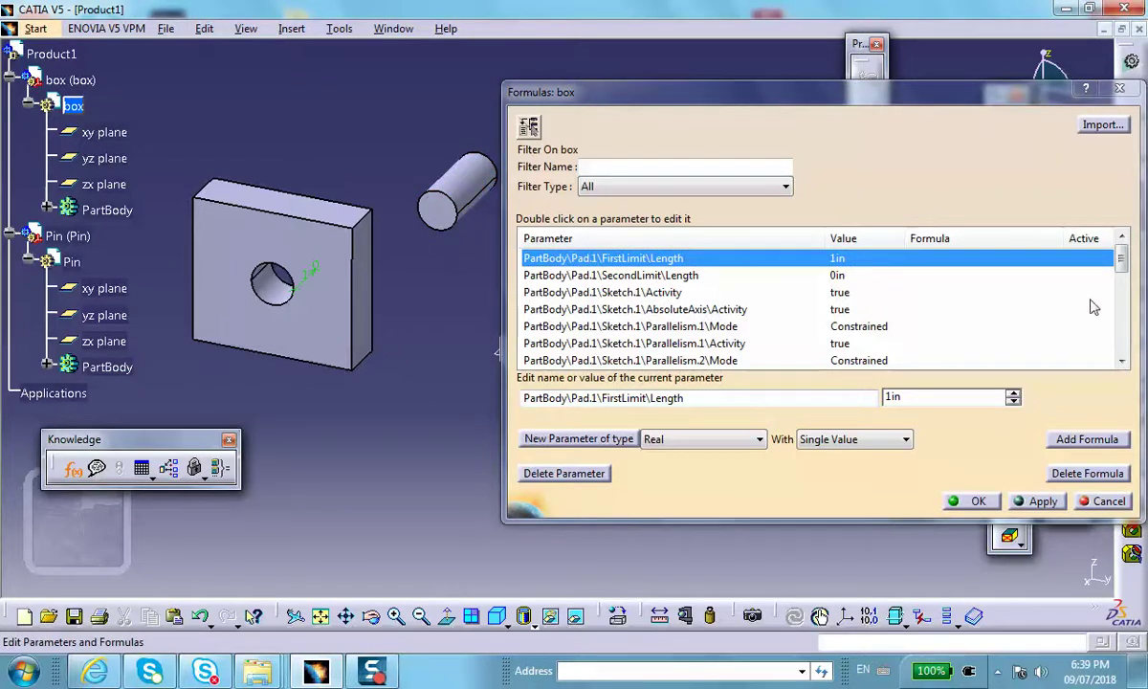
drag(1117, 272, 1128, 351)
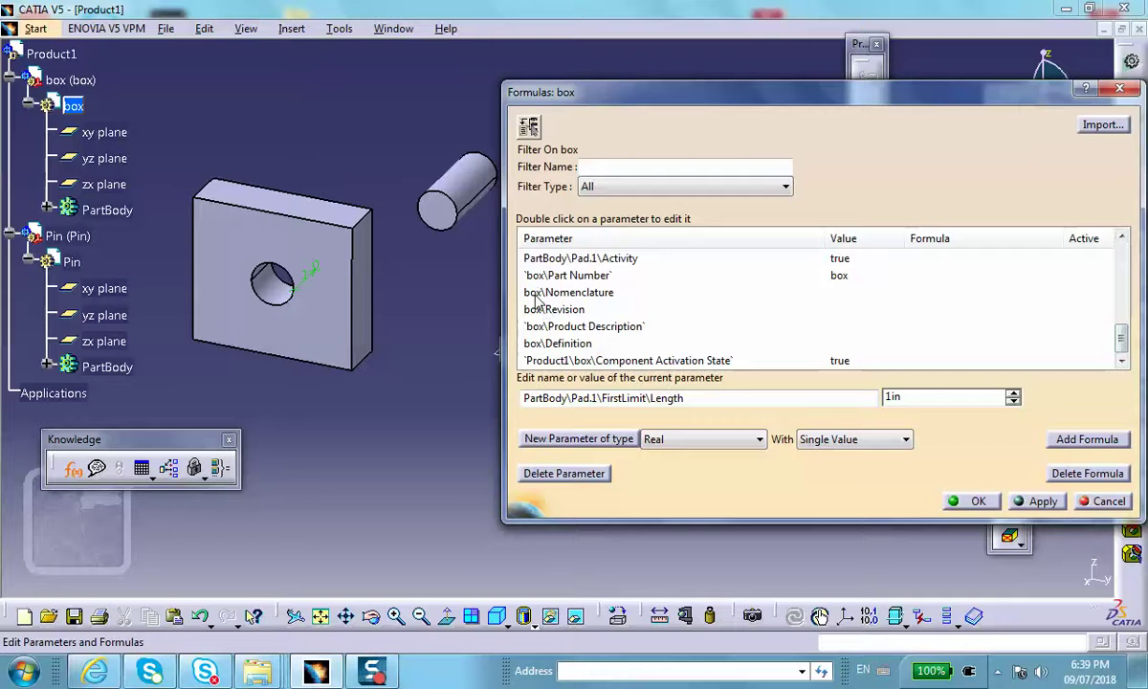
drag(1121, 338, 1138, 250)
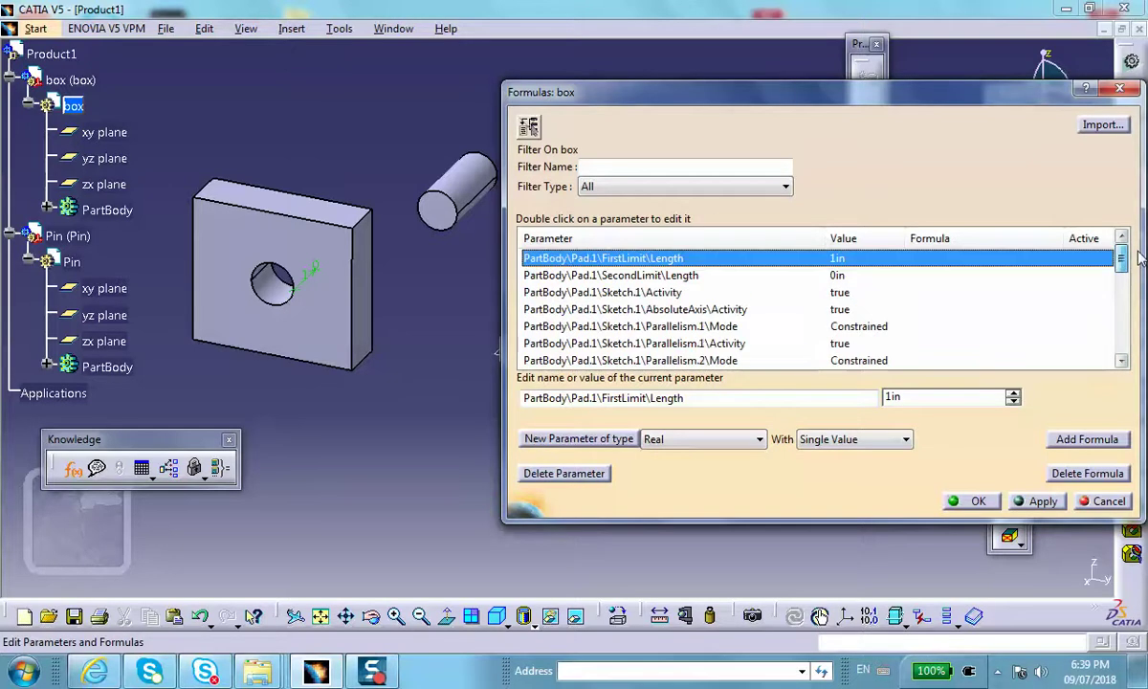
Expand the box's PartBody and Pad.1 in the tree, check Sketch.1's parameters, and close the formulas list.
click(46, 209)
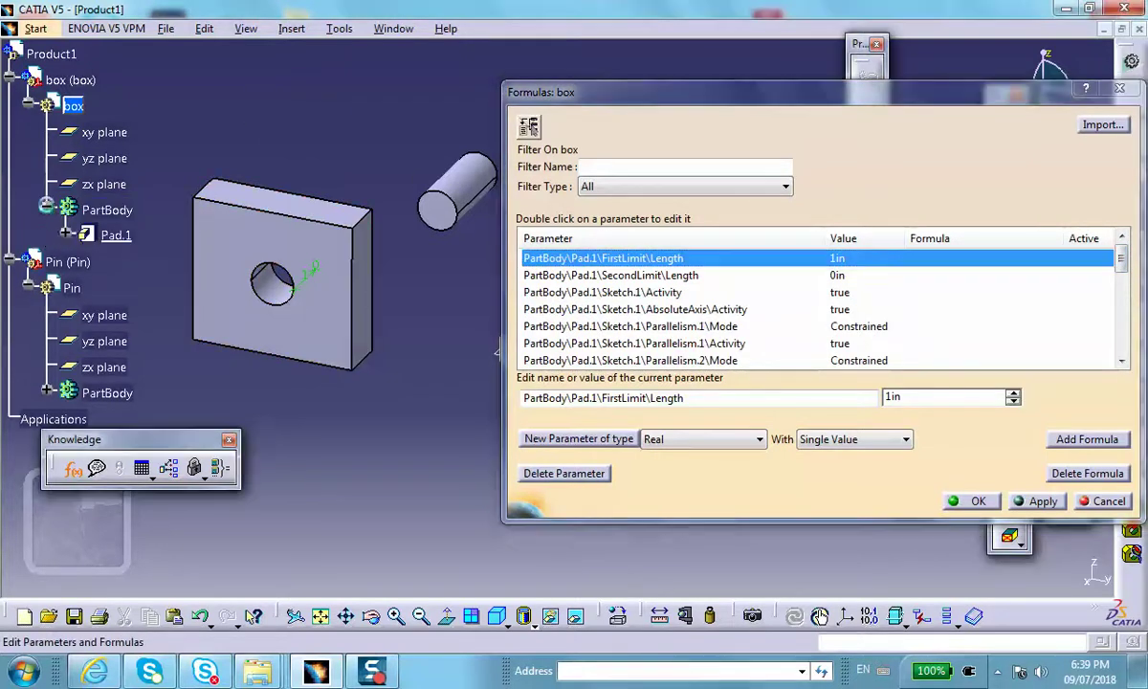
click(67, 234)
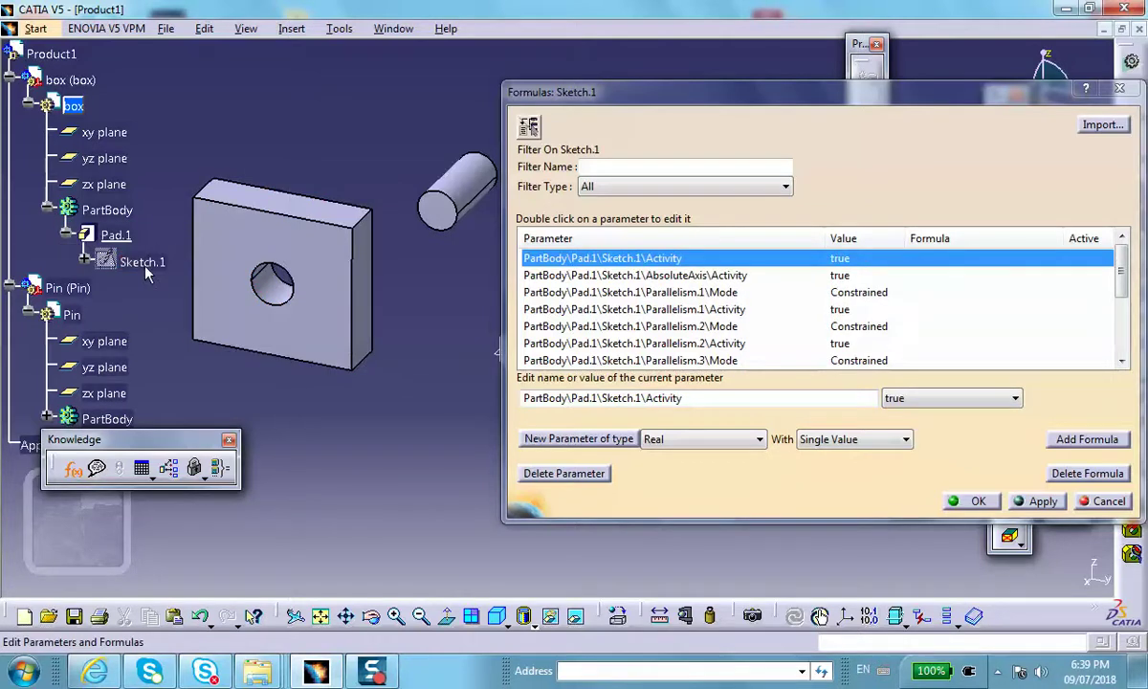
click(975, 502)
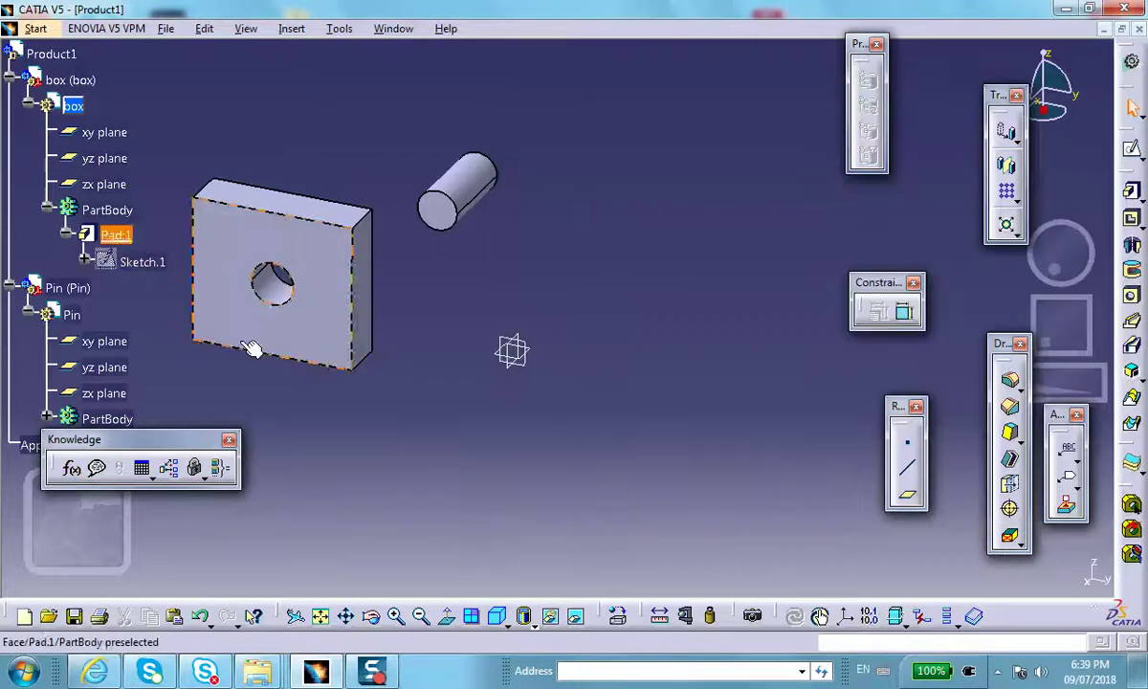
Open the box's Sketch.1 for editing and dimension the rectangle's width and height.
double_click(142, 261)
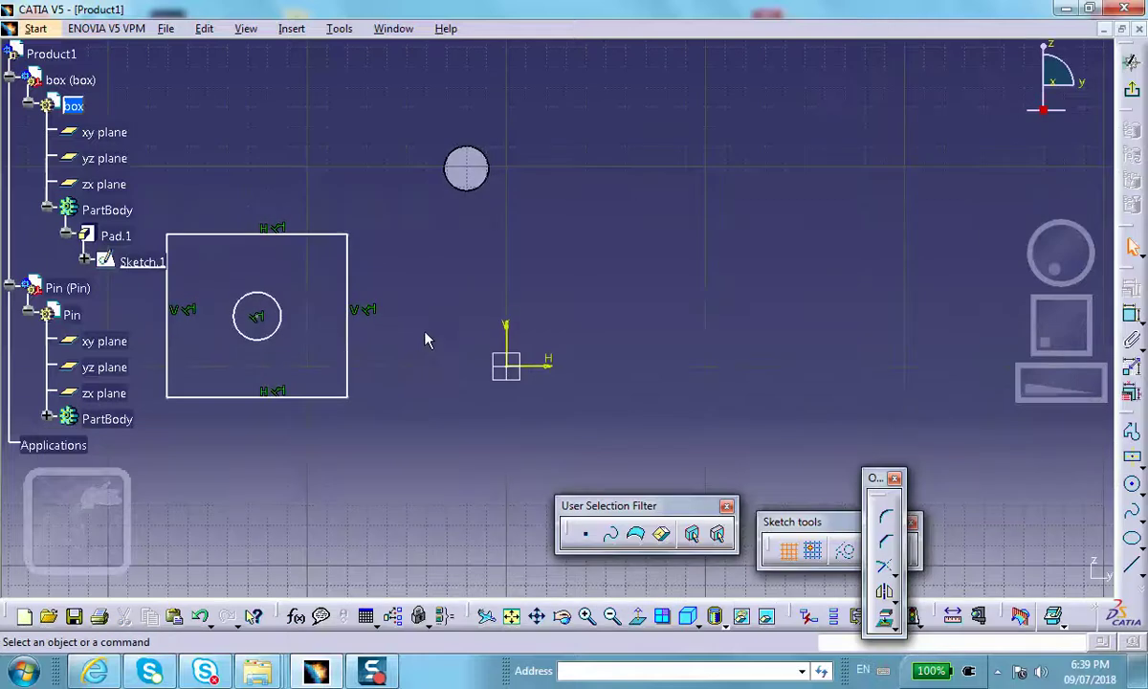
click(1132, 319)
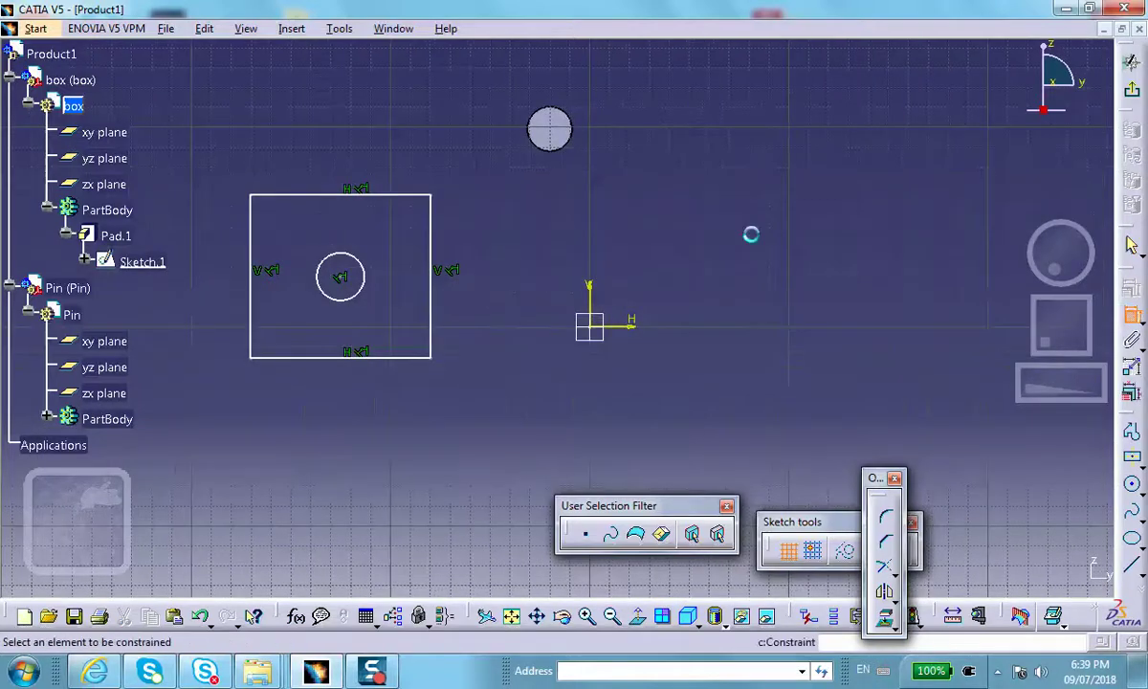
click(344, 195)
click(339, 158)
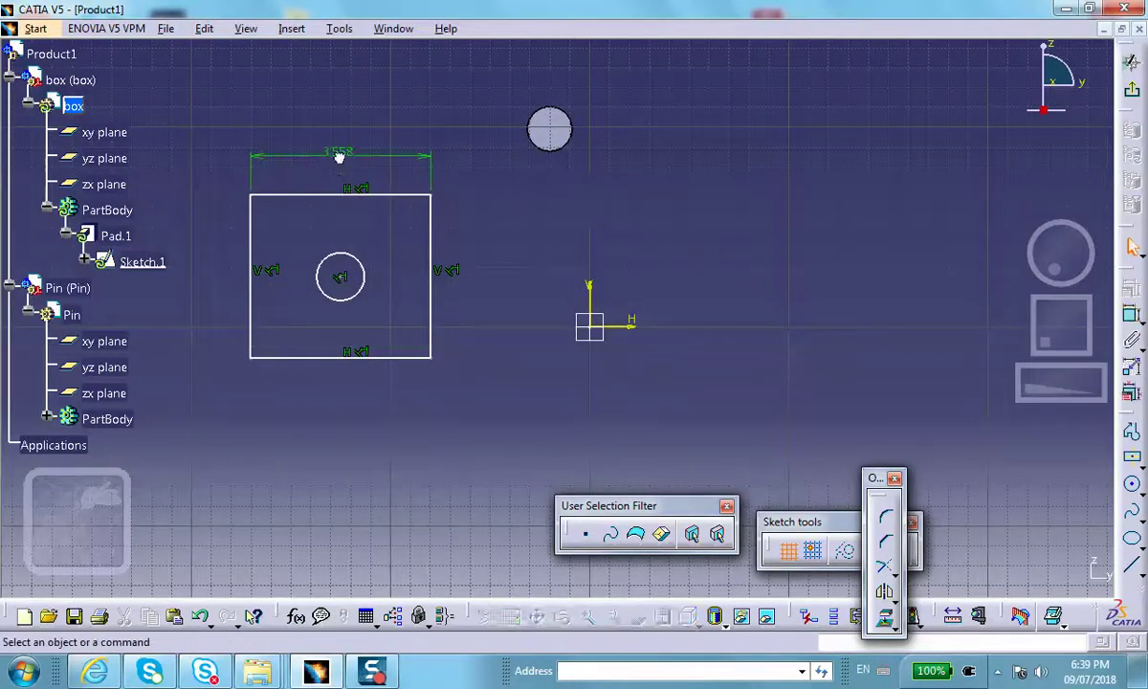
click(430, 227)
click(1131, 318)
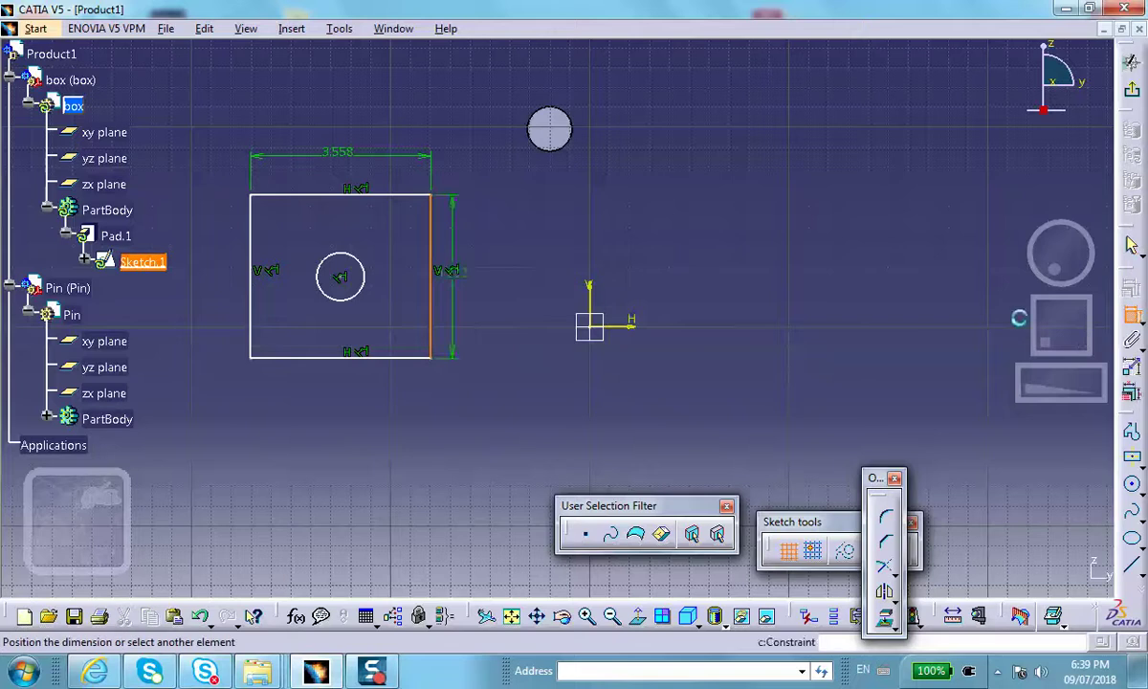
click(473, 269)
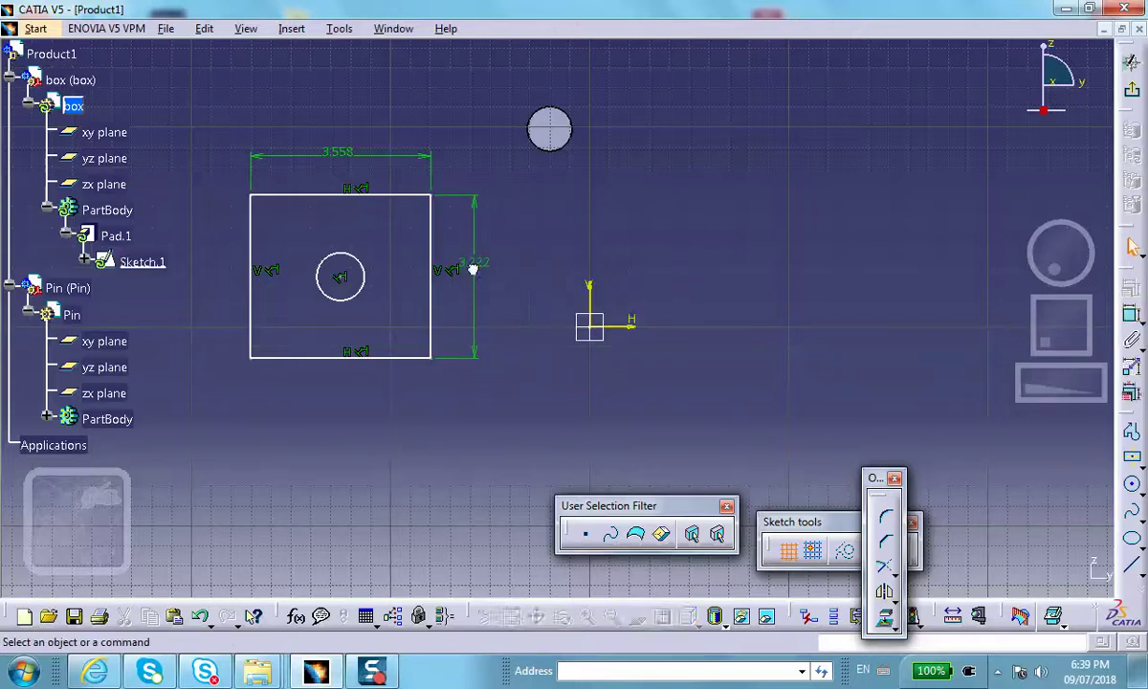
Dimension the radius of the hole's circle and exit the box sketch.
click(1131, 314)
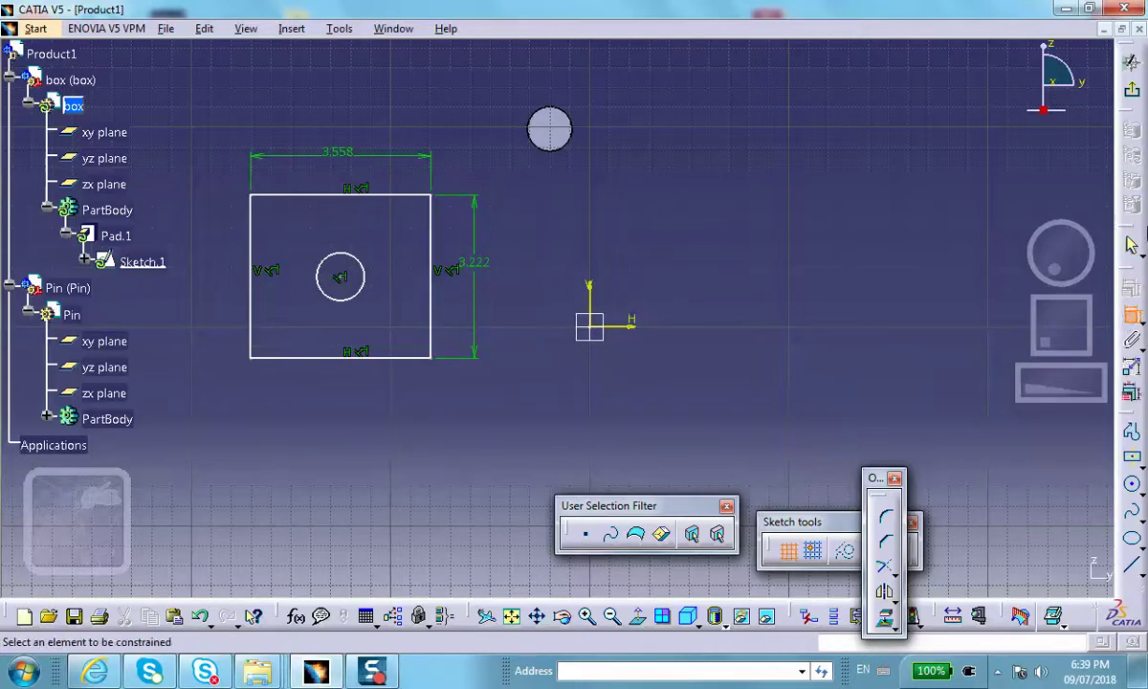
click(354, 278)
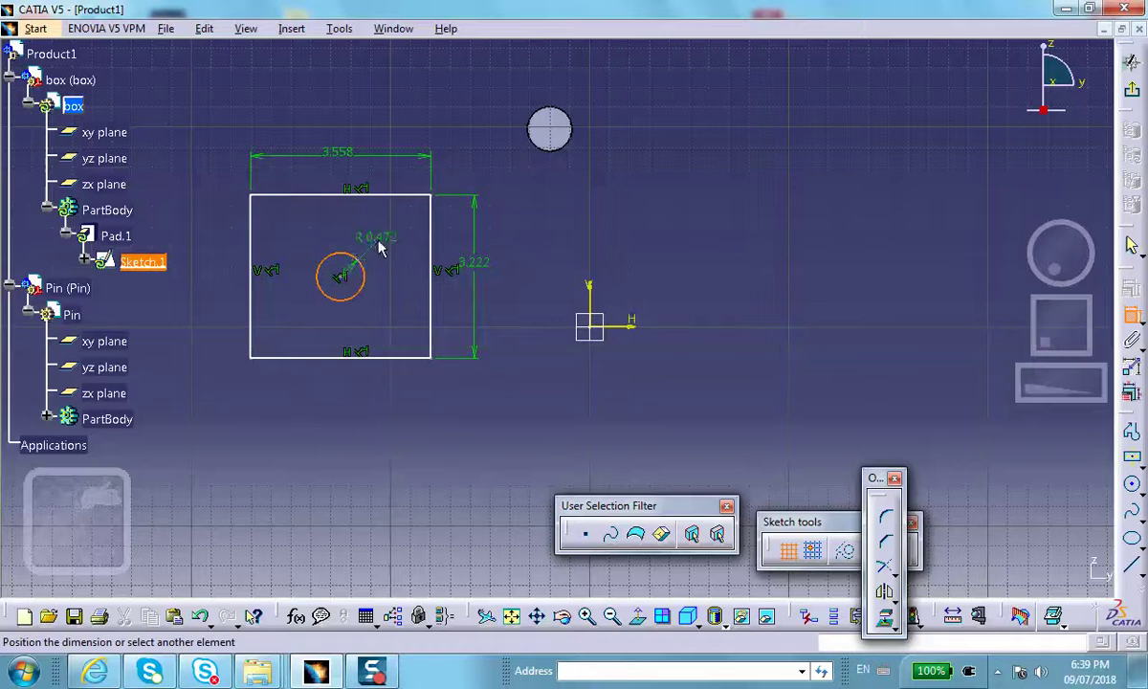
click(376, 243)
click(1131, 60)
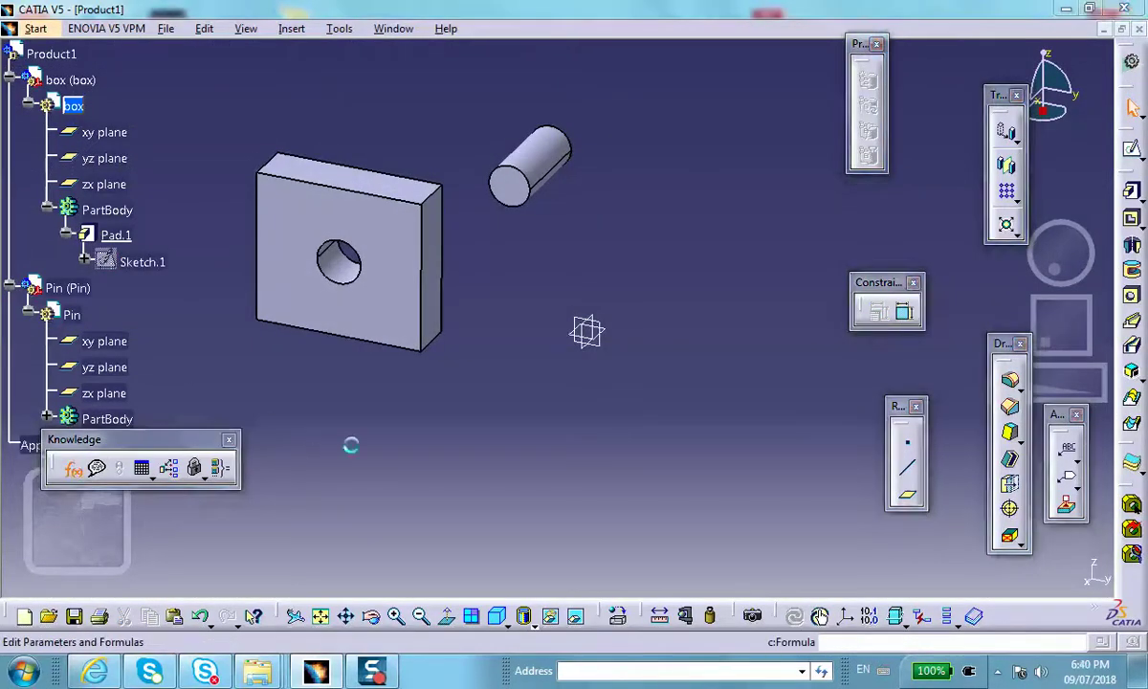
Reopen the box's formulas list, show the part's dimensions on the model for inspection, and close the list.
click(71, 468)
middle_drag(392, 483, 328, 481)
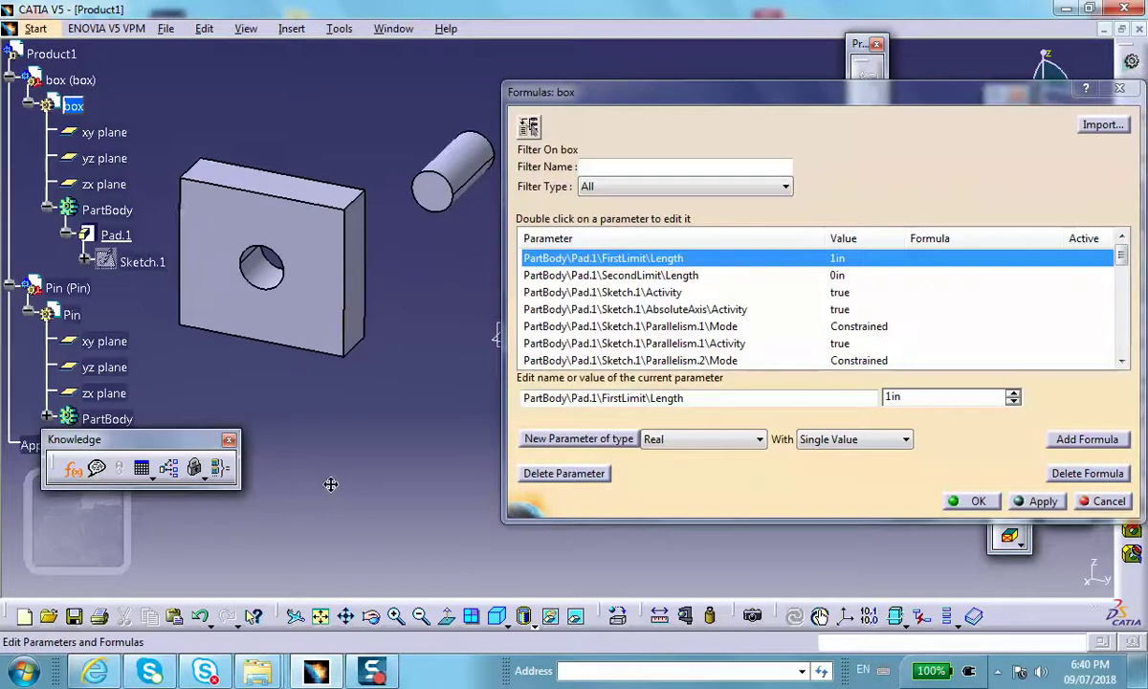
click(65, 83)
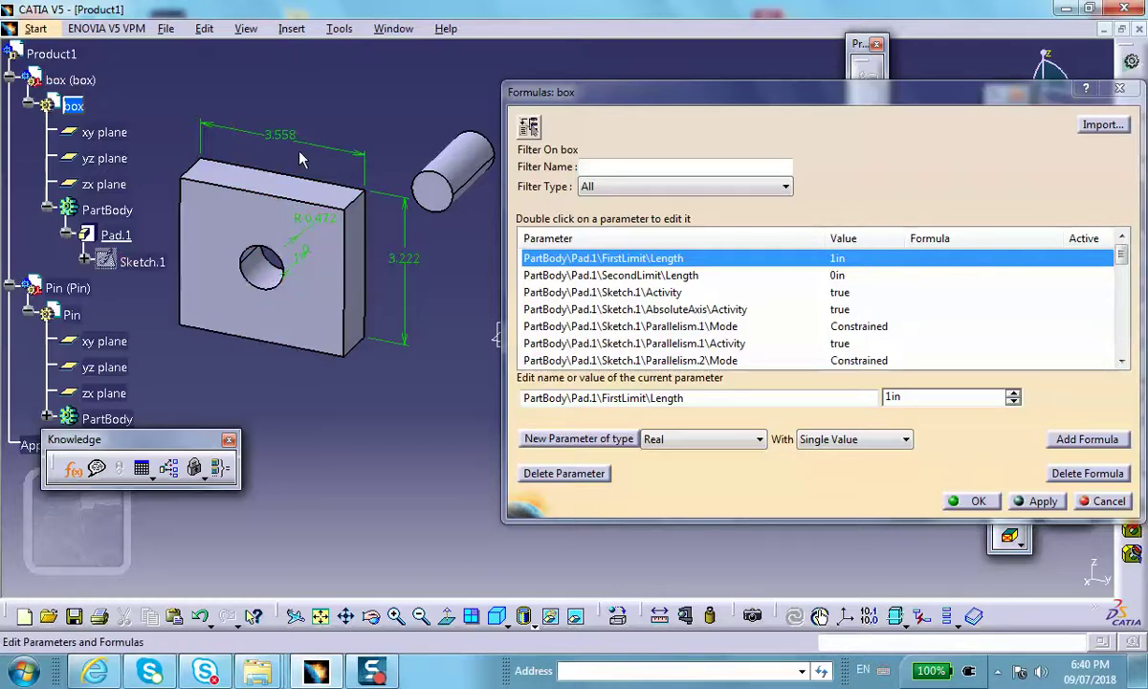
click(971, 502)
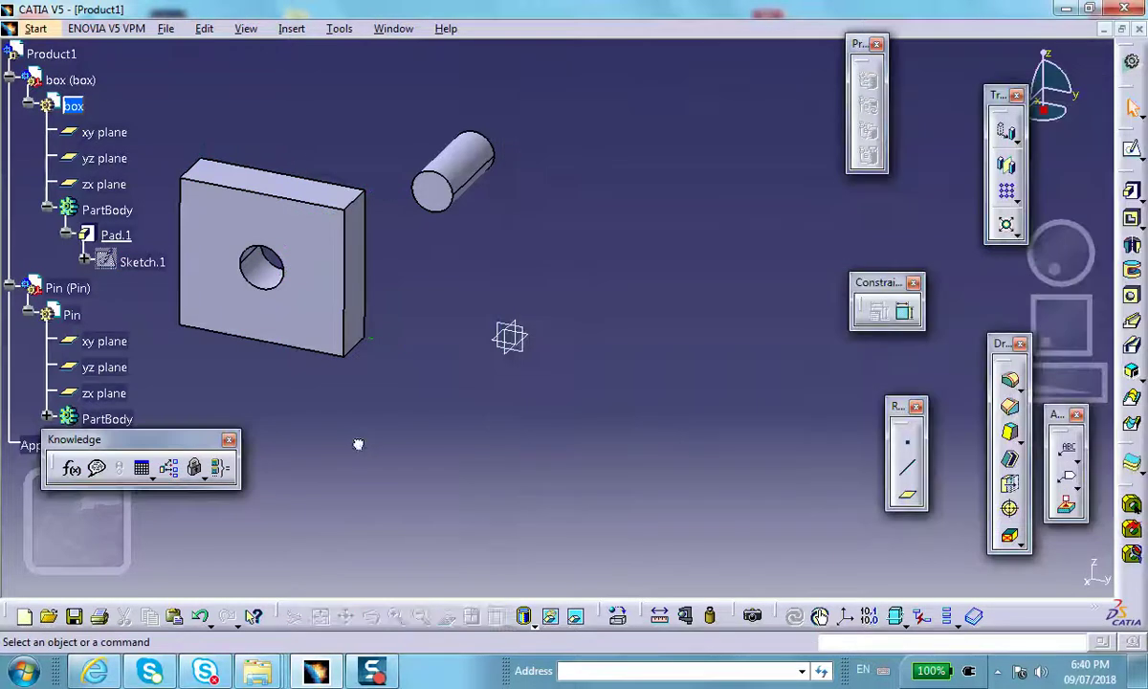
Expand the pin's PartBody and Pad.1 in the tree and open its Sketch.1 for editing.
scroll(259, 363, down, 3)
click(56, 249)
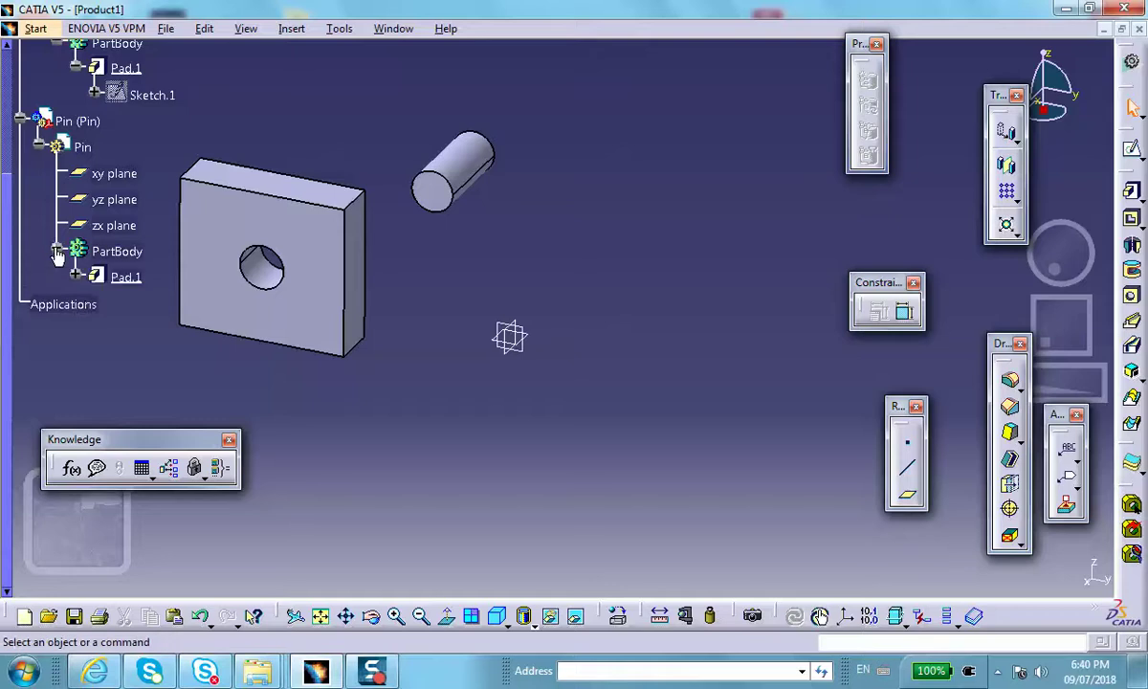
click(83, 146)
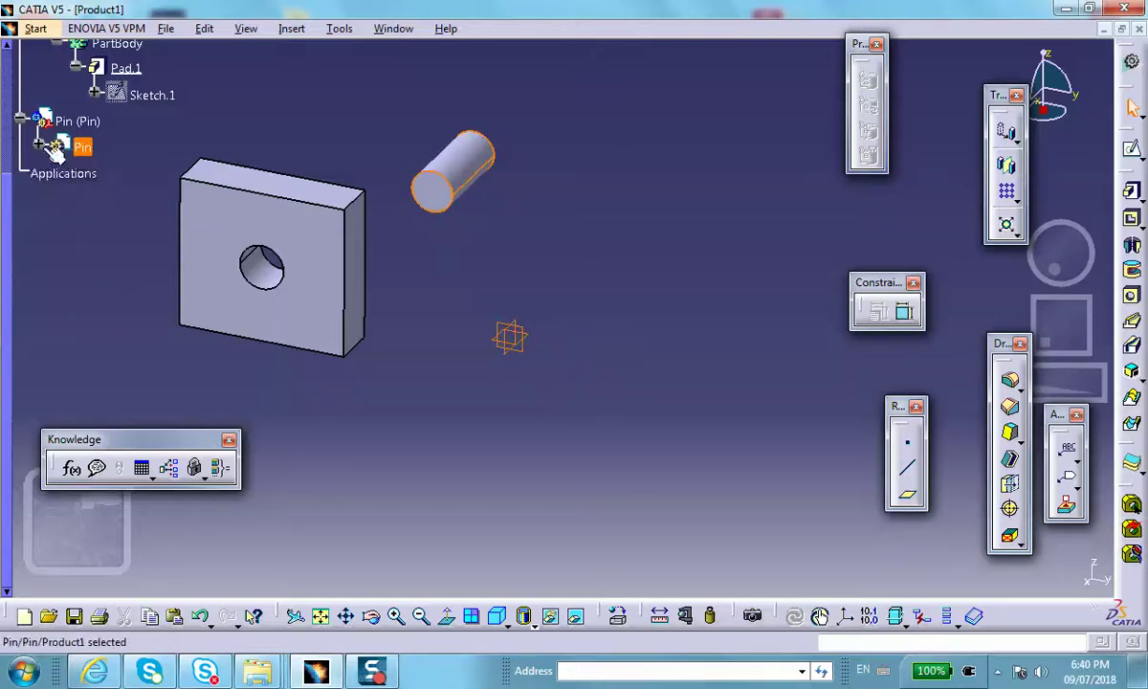
click(76, 275)
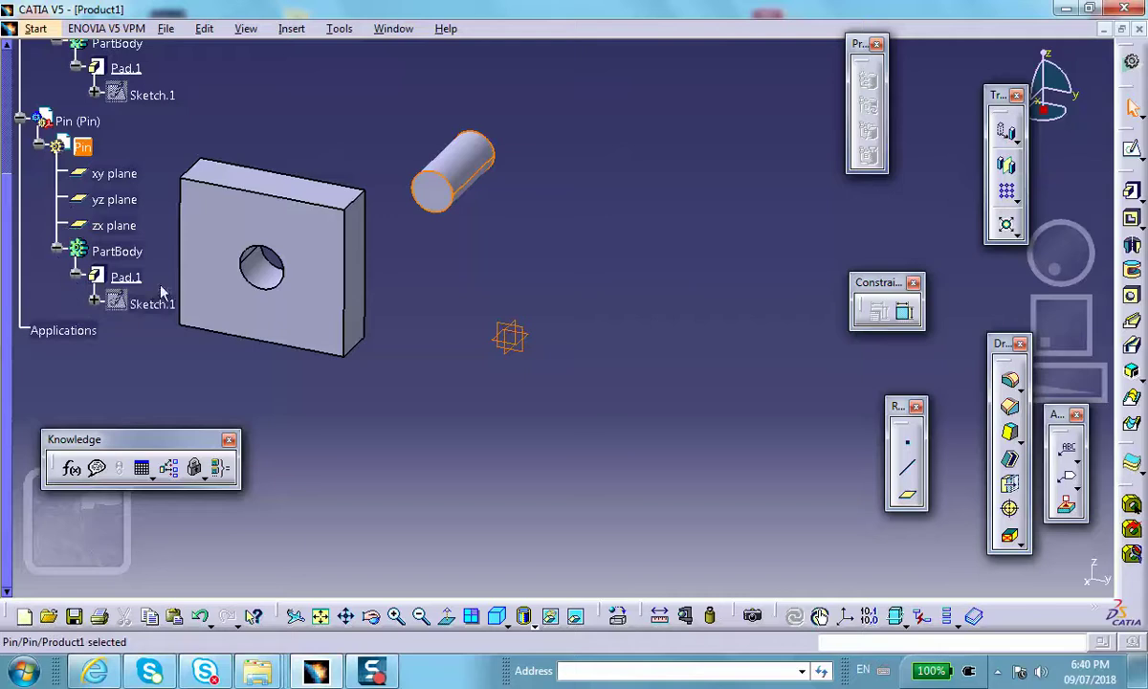
click(150, 300)
double_click(150, 300)
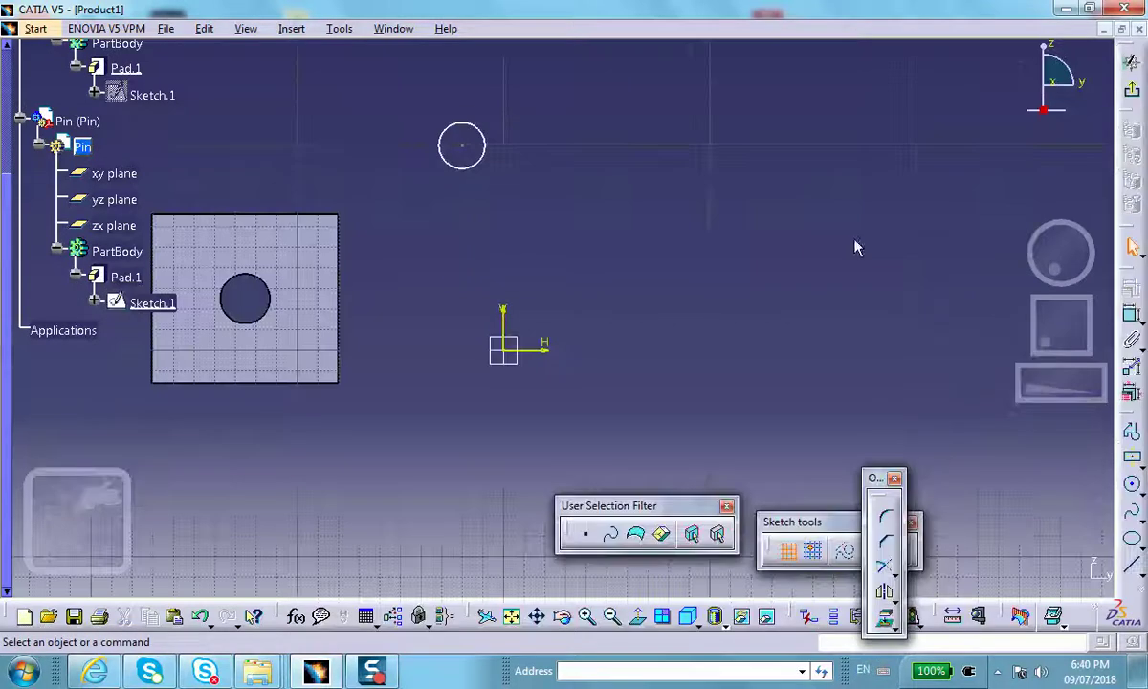
Dimension the radius of the pin's circle and exit the sketch.
click(1130, 323)
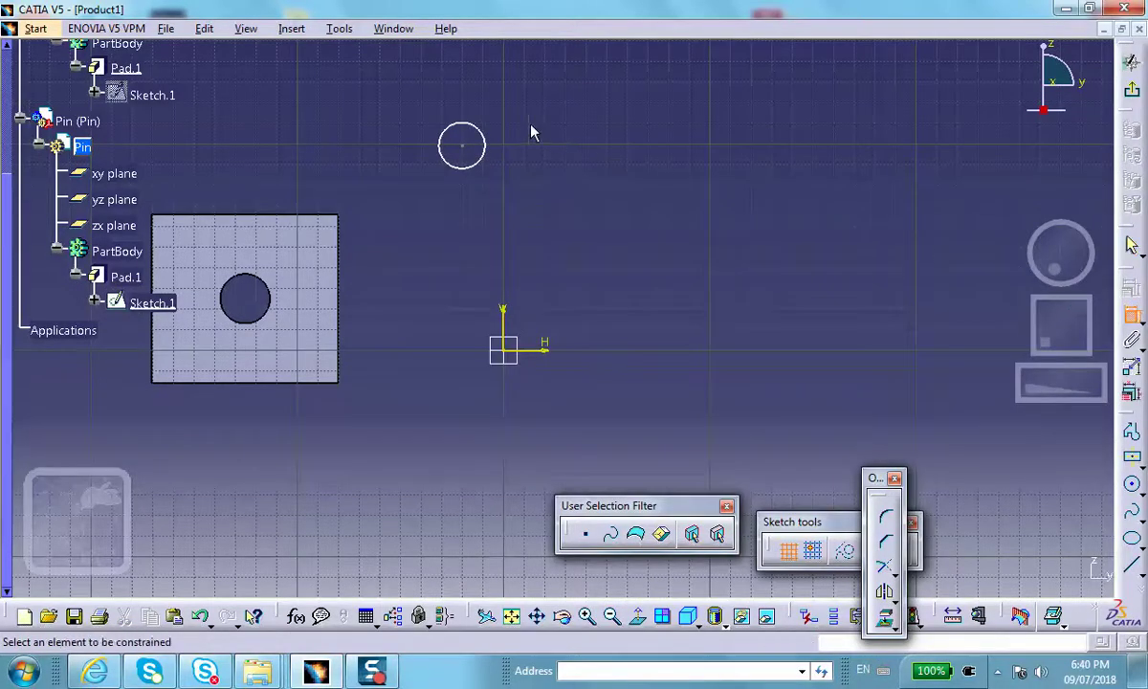
click(485, 134)
click(493, 92)
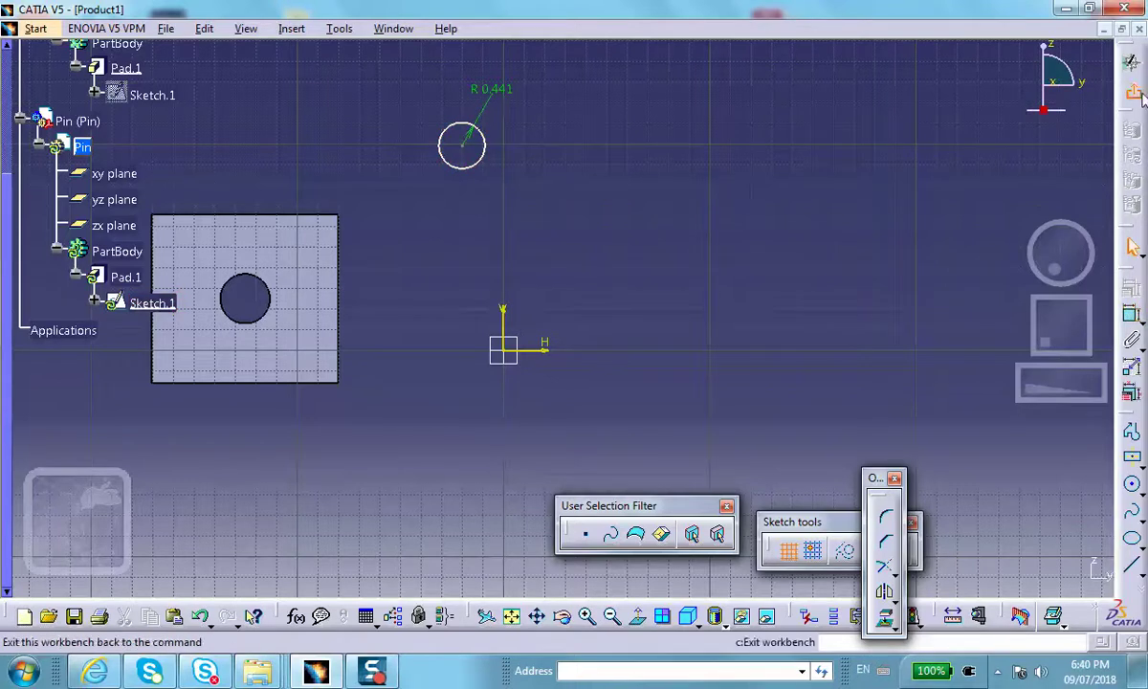
click(1130, 61)
click(620, 366)
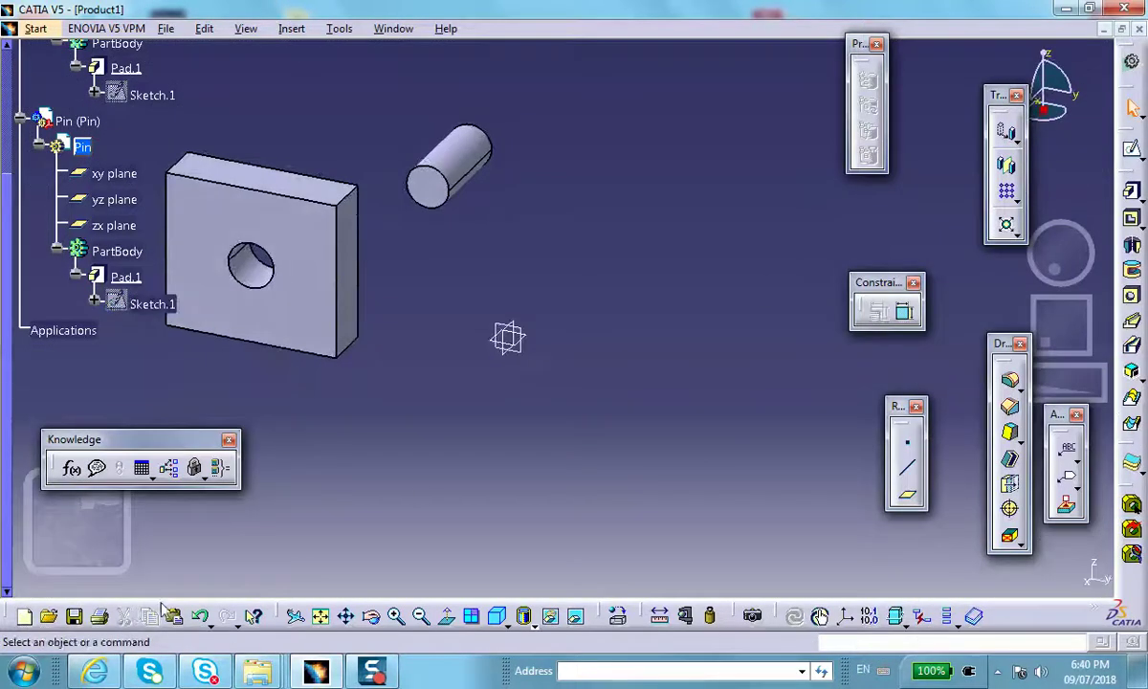
Open the pin's formulas list, inspect the dimensions of the pin, the box and Product1 on the model, and close the list.
click(69, 467)
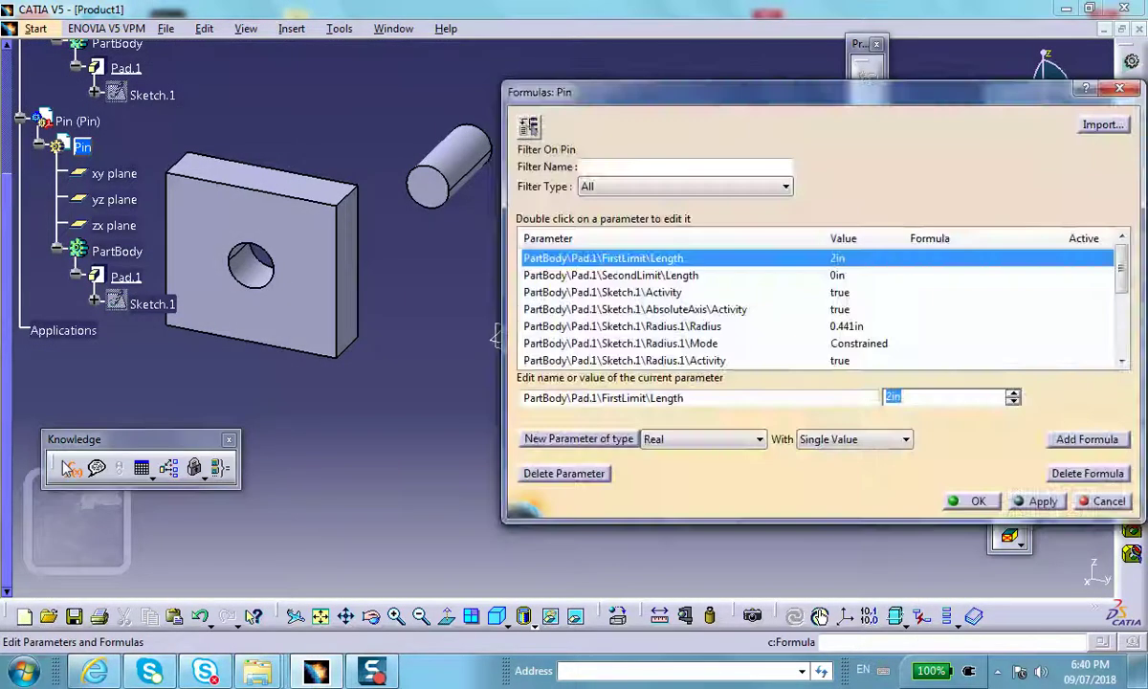
click(467, 161)
middle_drag(469, 159, 412, 130)
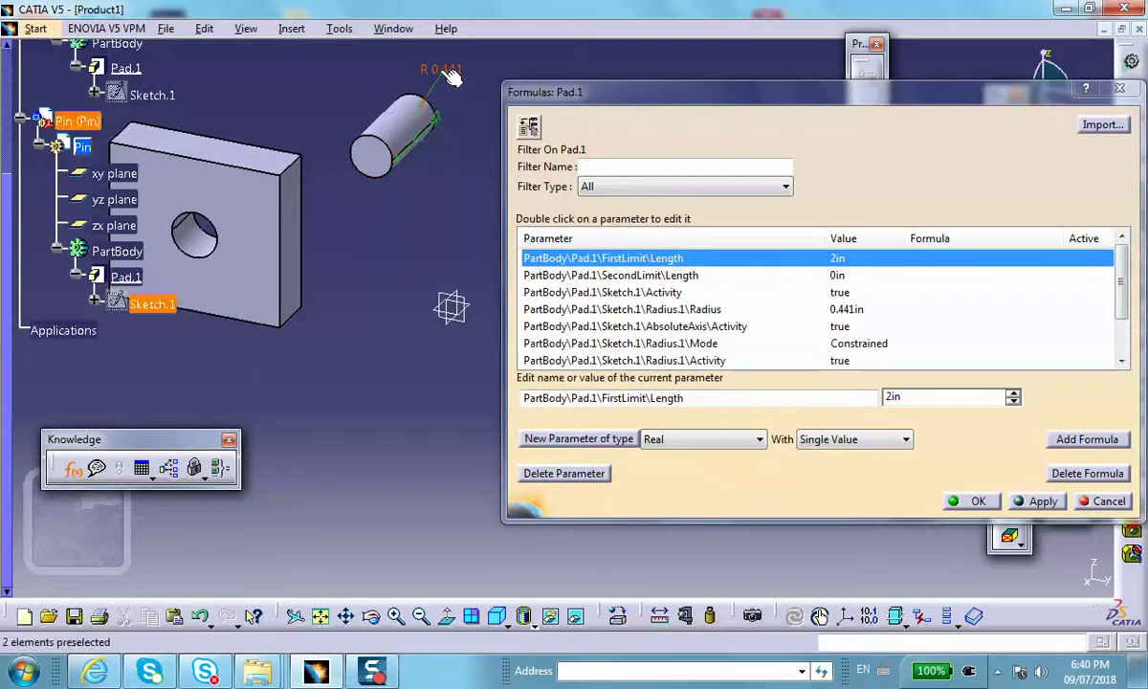
middle_drag(449, 76, 265, 208)
click(265, 209)
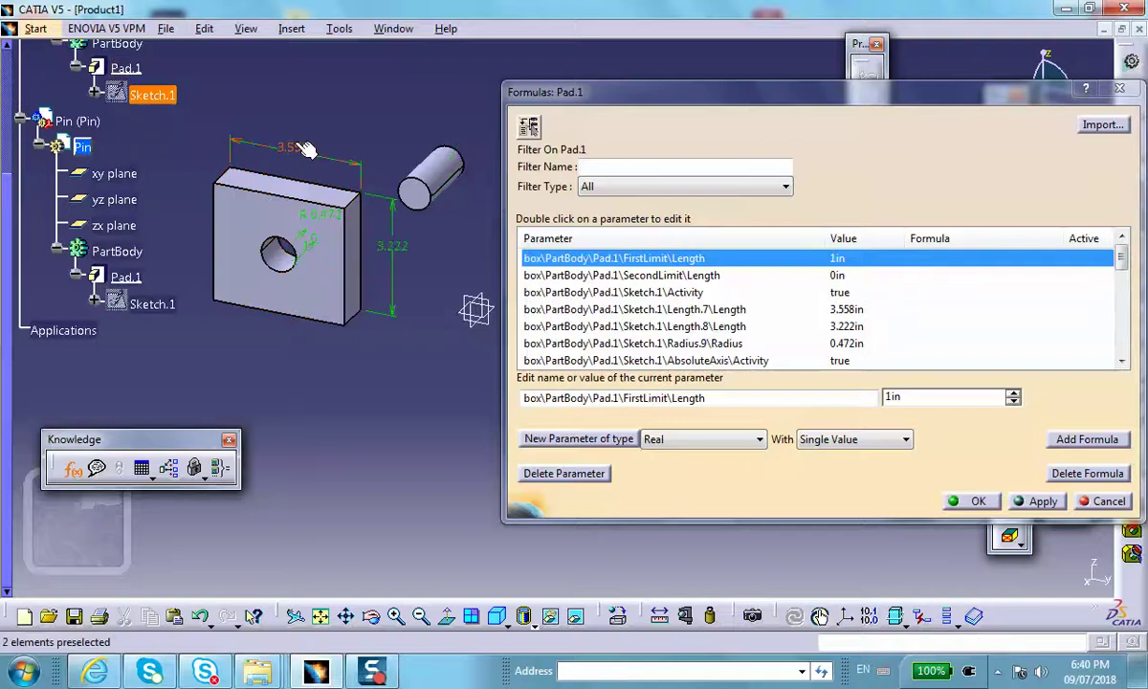
scroll(58, 287, up, 3)
click(53, 110)
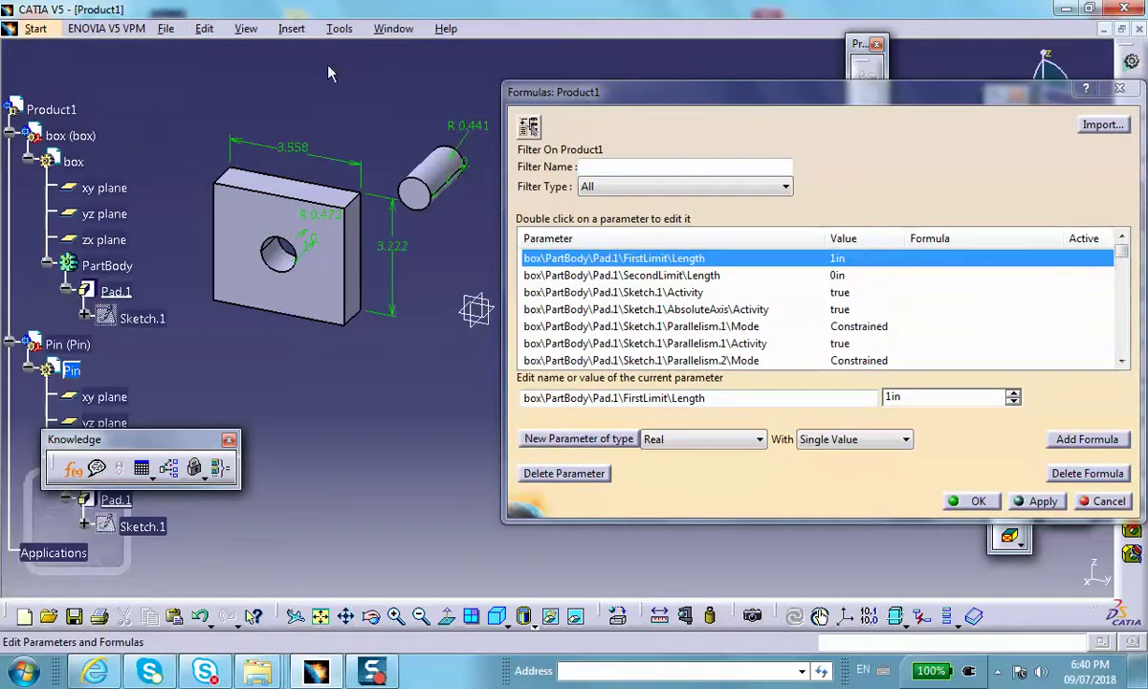
middle_drag(329, 69, 304, 81)
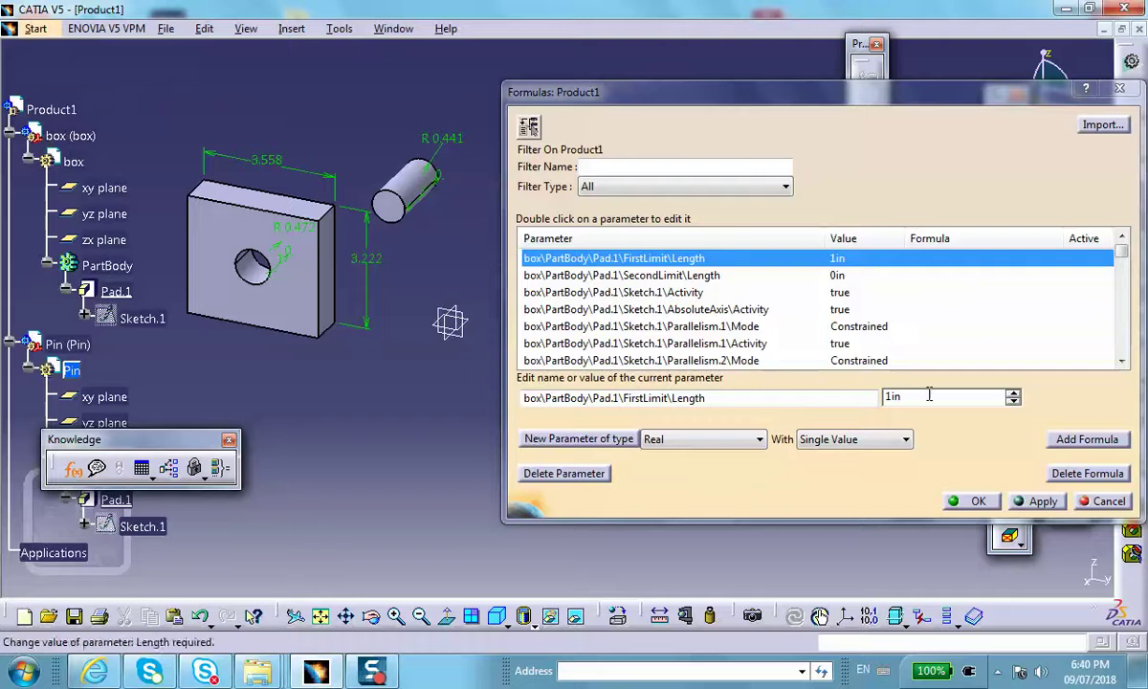
click(971, 500)
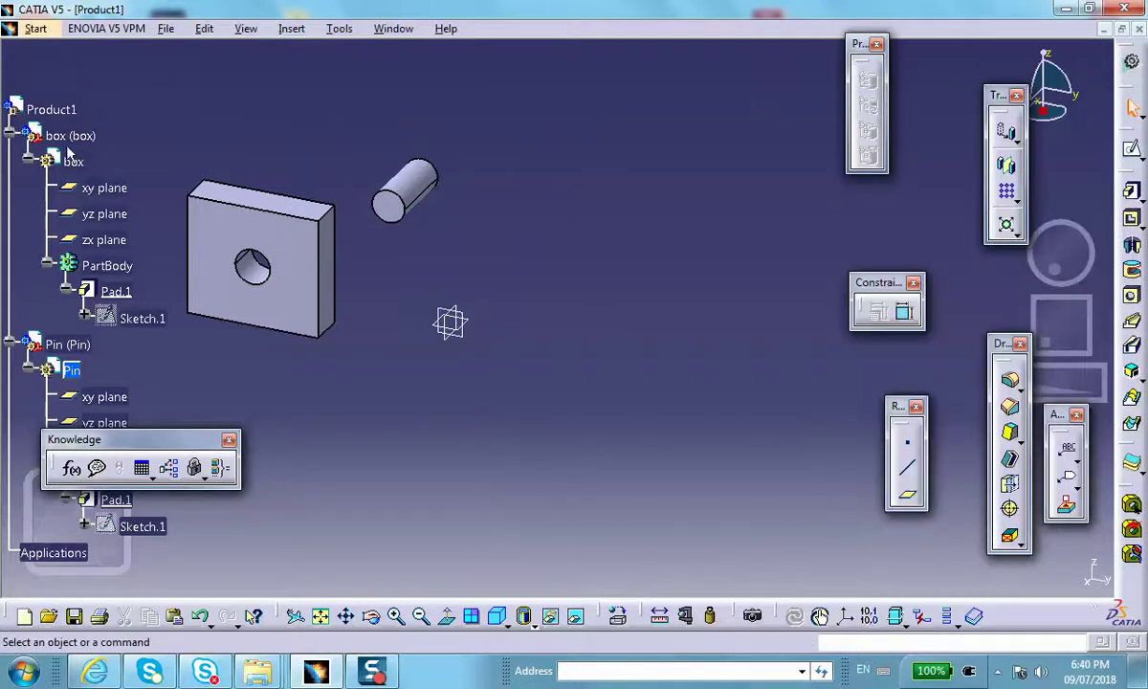
Activate Product1, open its formulas list and show the dimensions of both parts on the model.
click(55, 108)
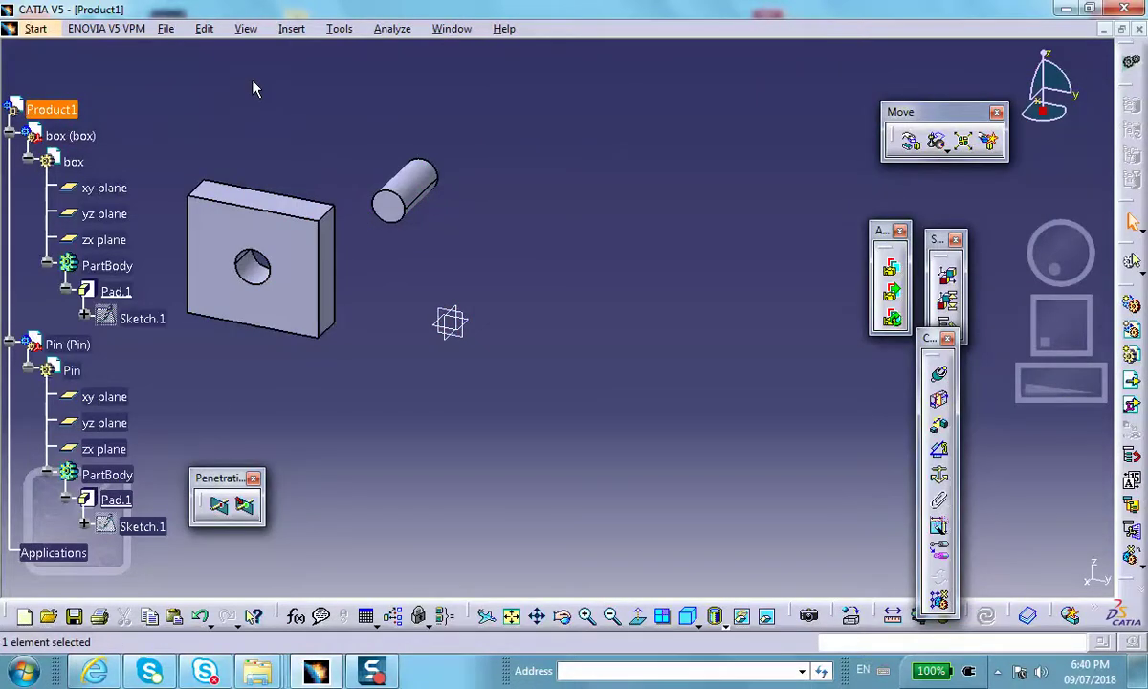
click(299, 617)
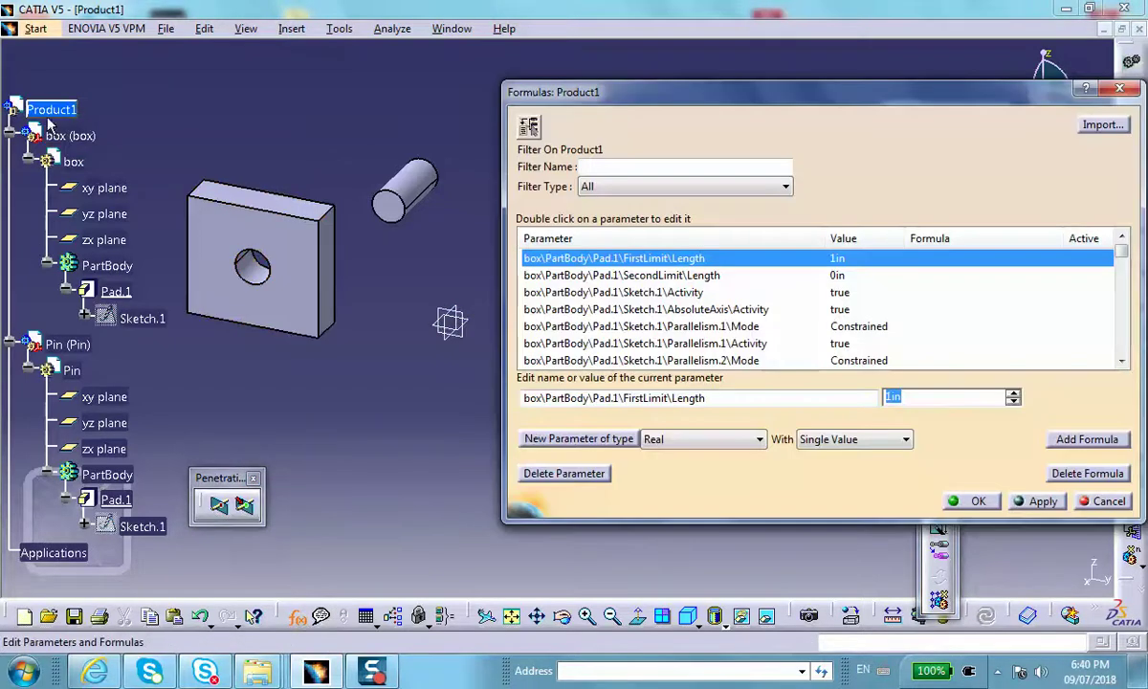
click(52, 112)
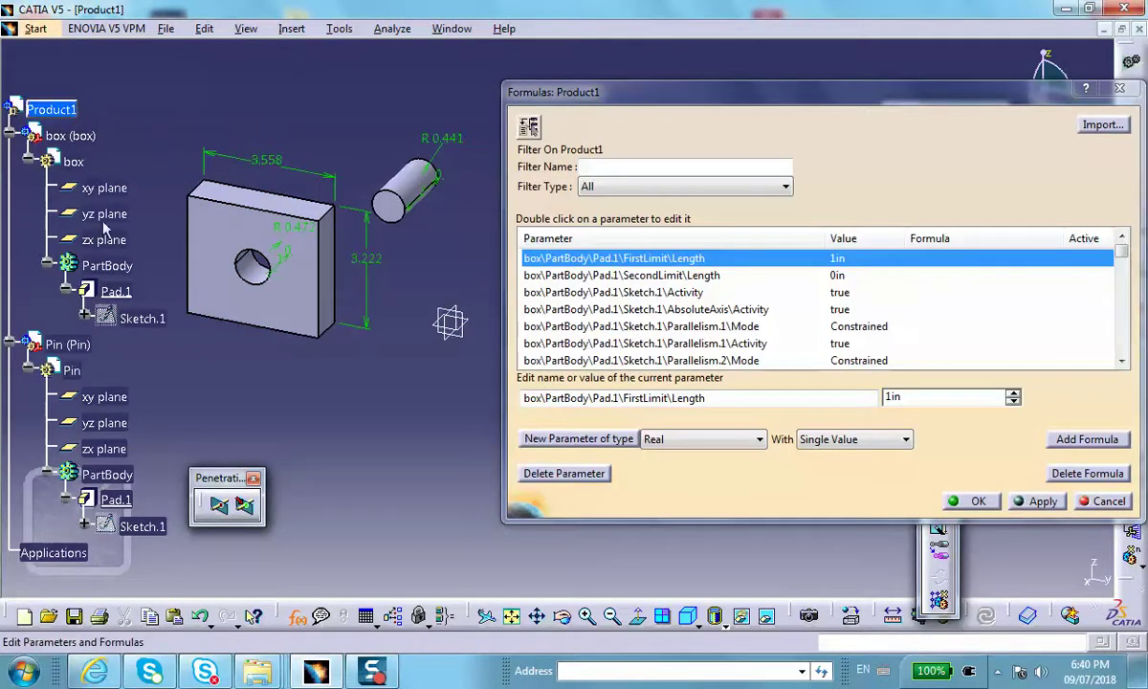
middle_drag(365, 403, 304, 168)
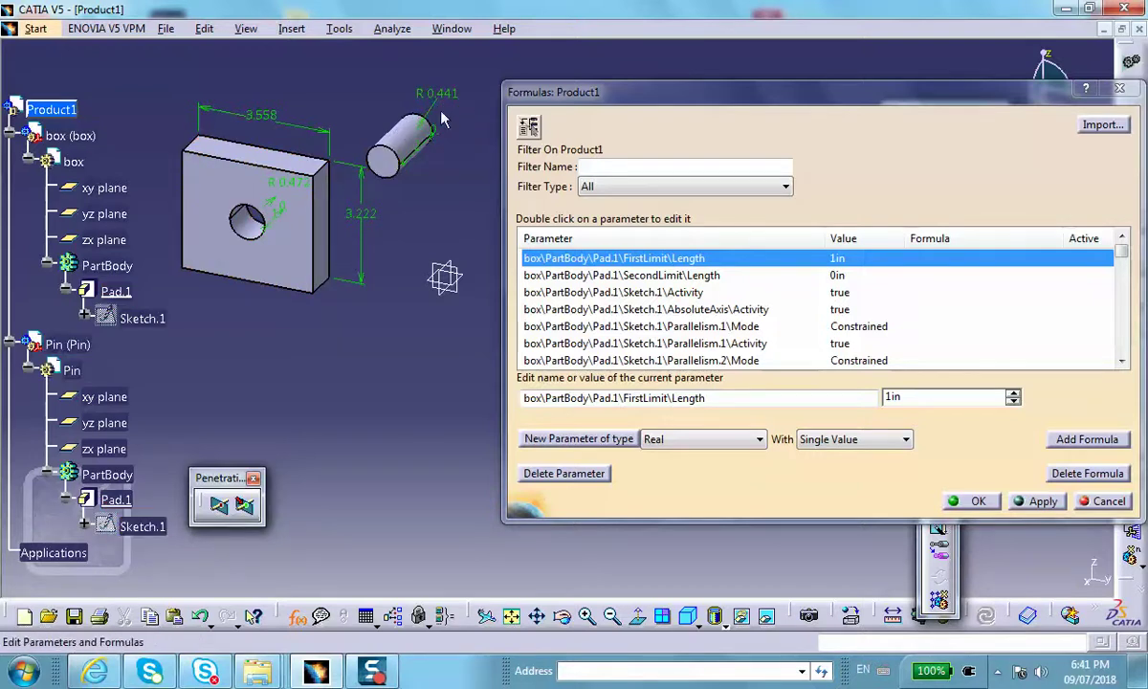
Rename the parameter of the box's horizontal width dimension as BoxW.
click(269, 123)
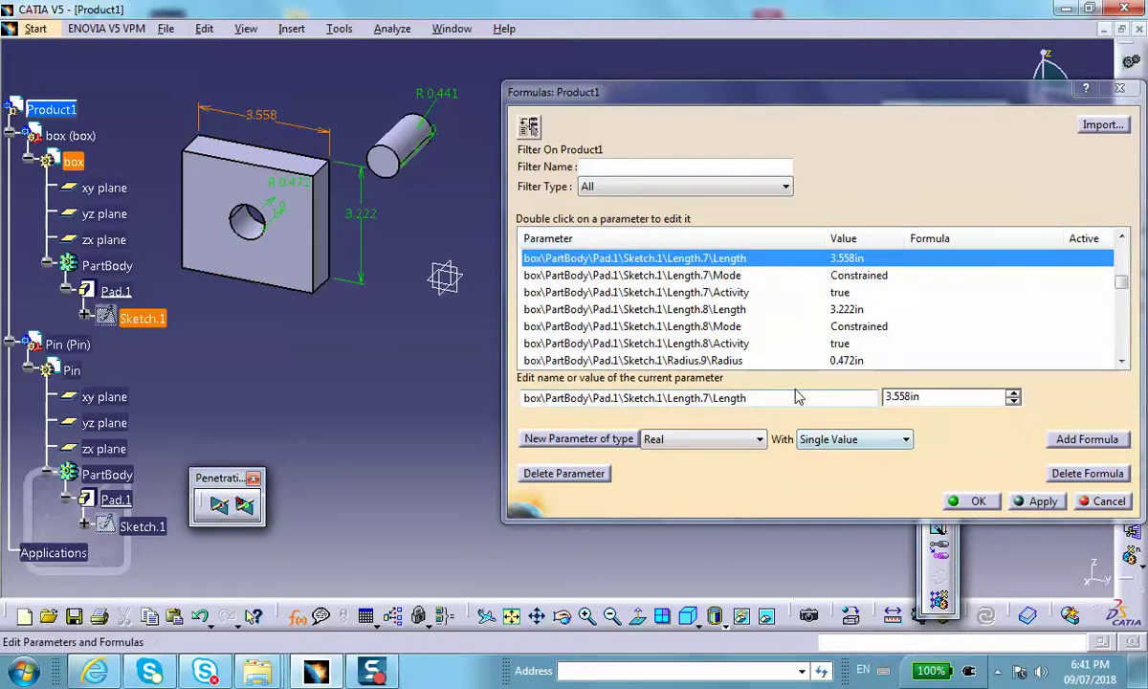
click(758, 395)
drag(759, 395, 523, 398)
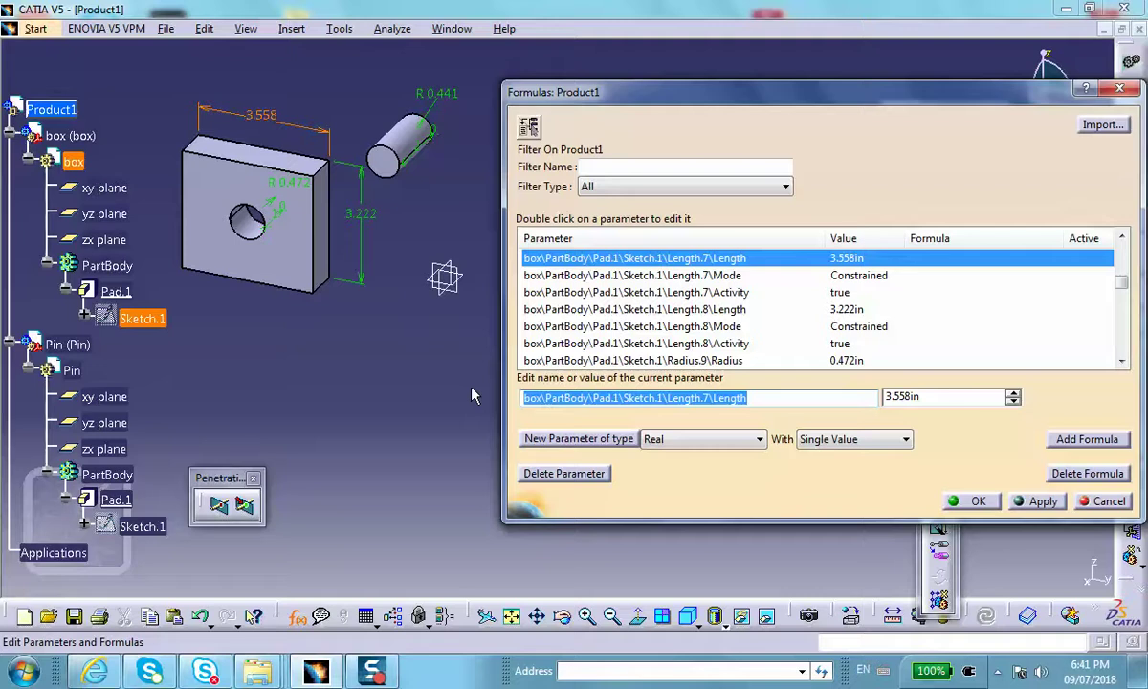
text(Box)
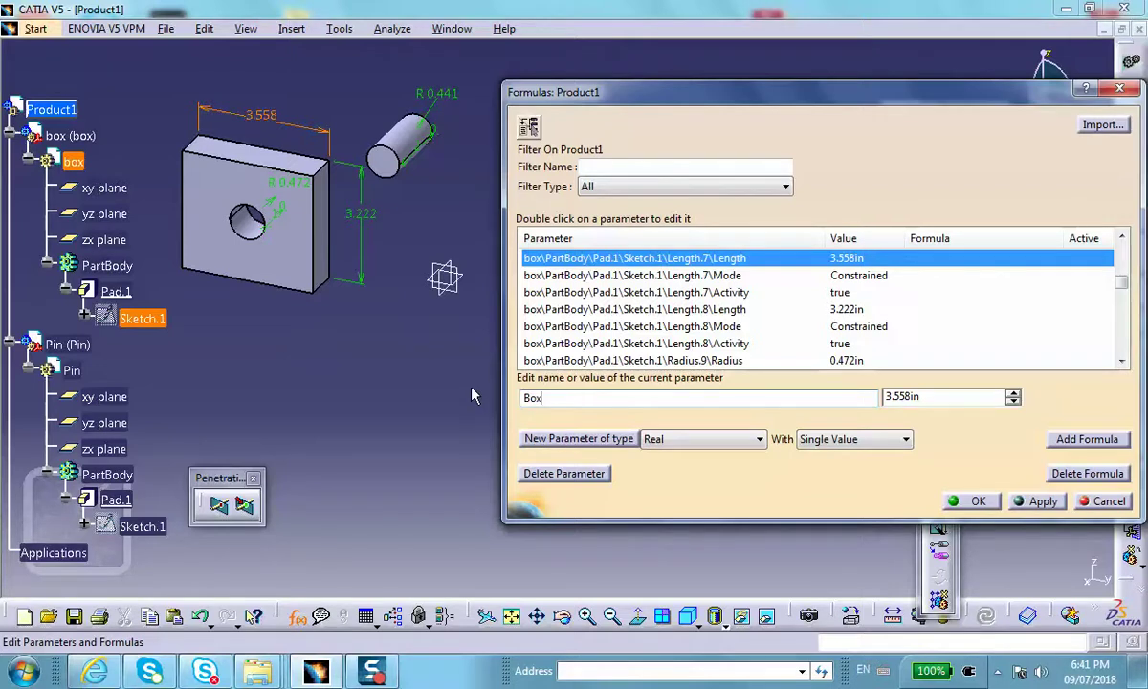
text(W)
click(1037, 500)
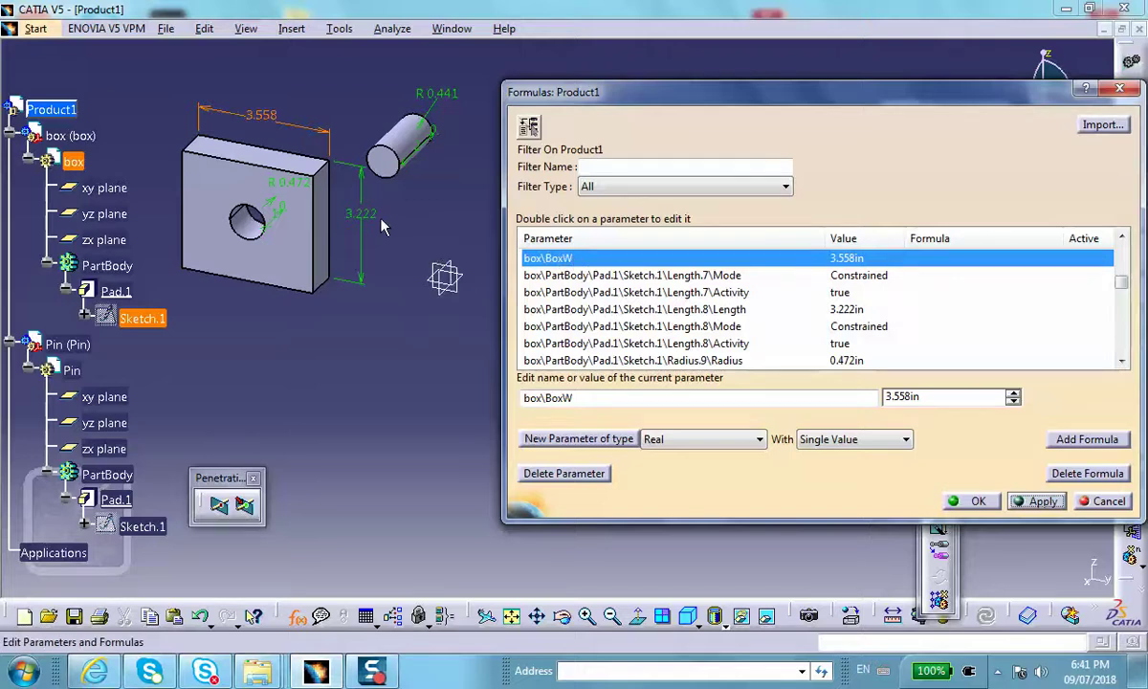
Rename the parameter of the box's vertical height dimension as BoxH.
click(393, 251)
drag(751, 397, 453, 356)
text(B)
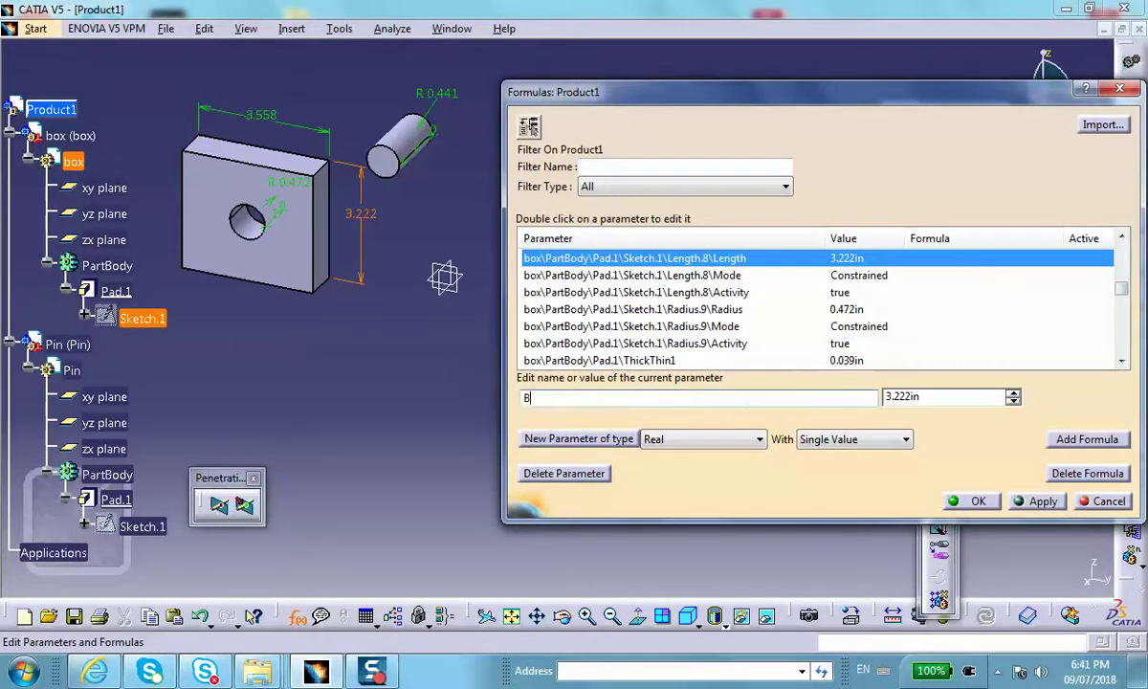
text(oxH)
click(1034, 501)
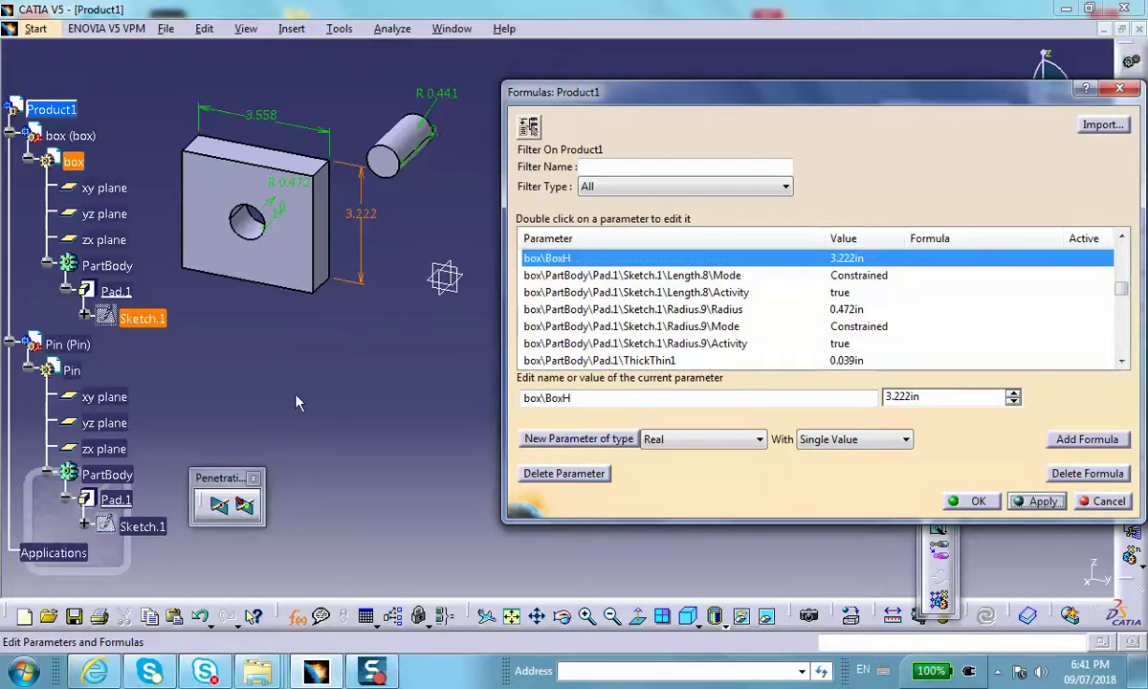
Rename the radius parameter of the box's hole as BoxR.
click(650, 309)
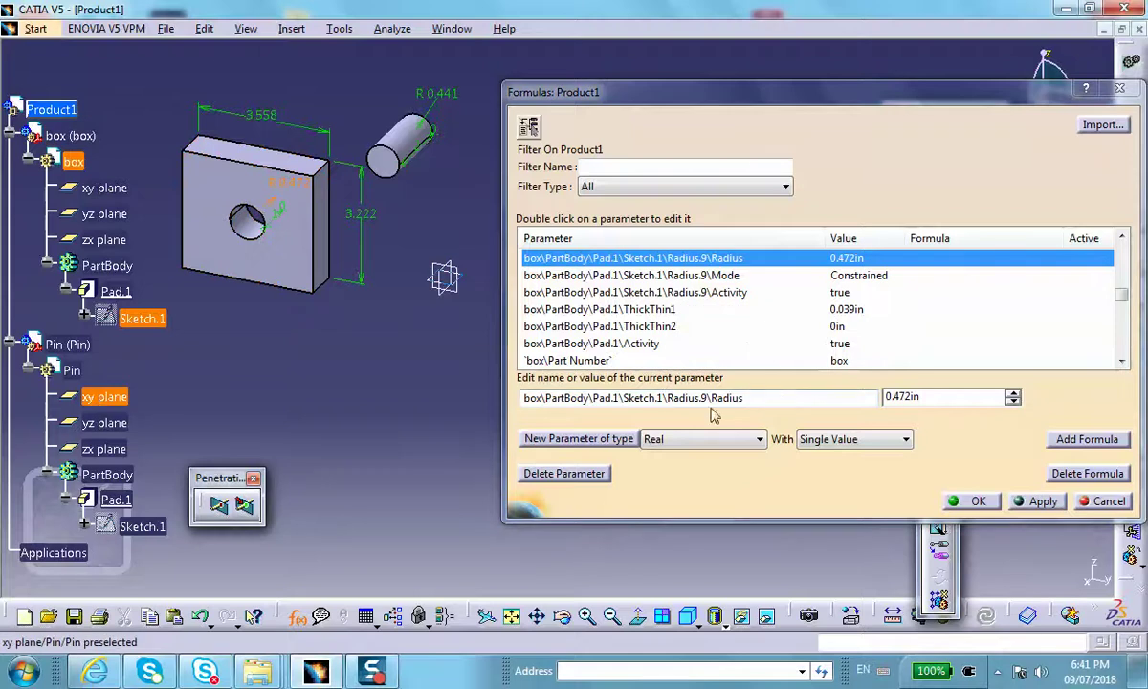
drag(754, 402, 457, 365)
text(BoxR)
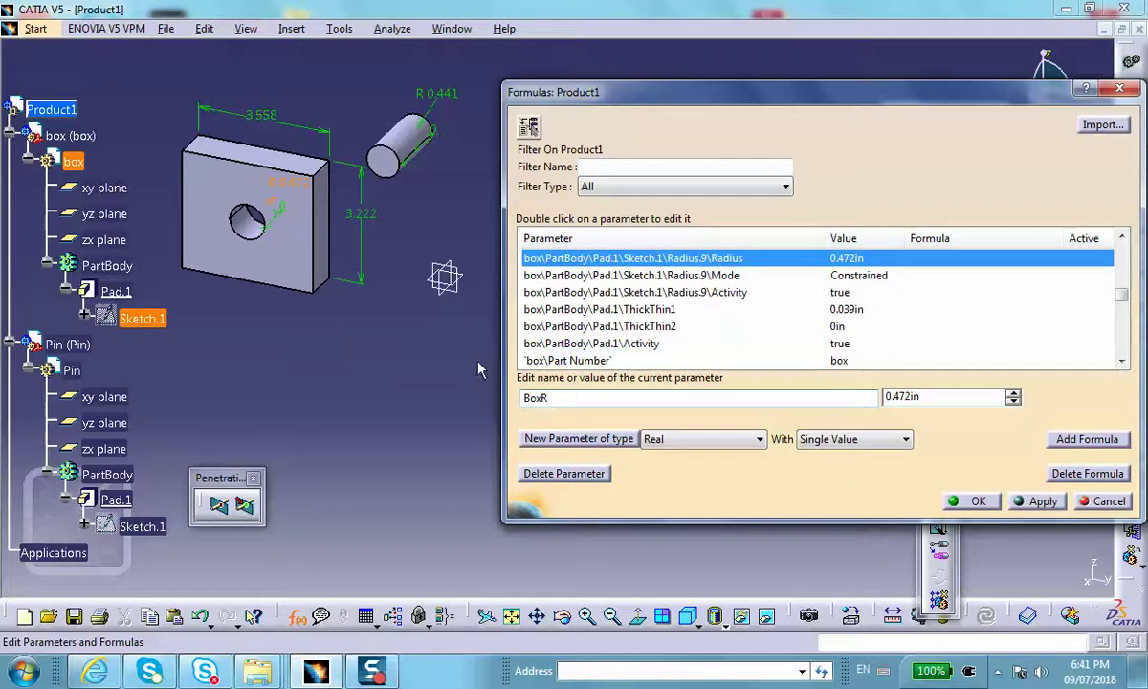
click(1037, 501)
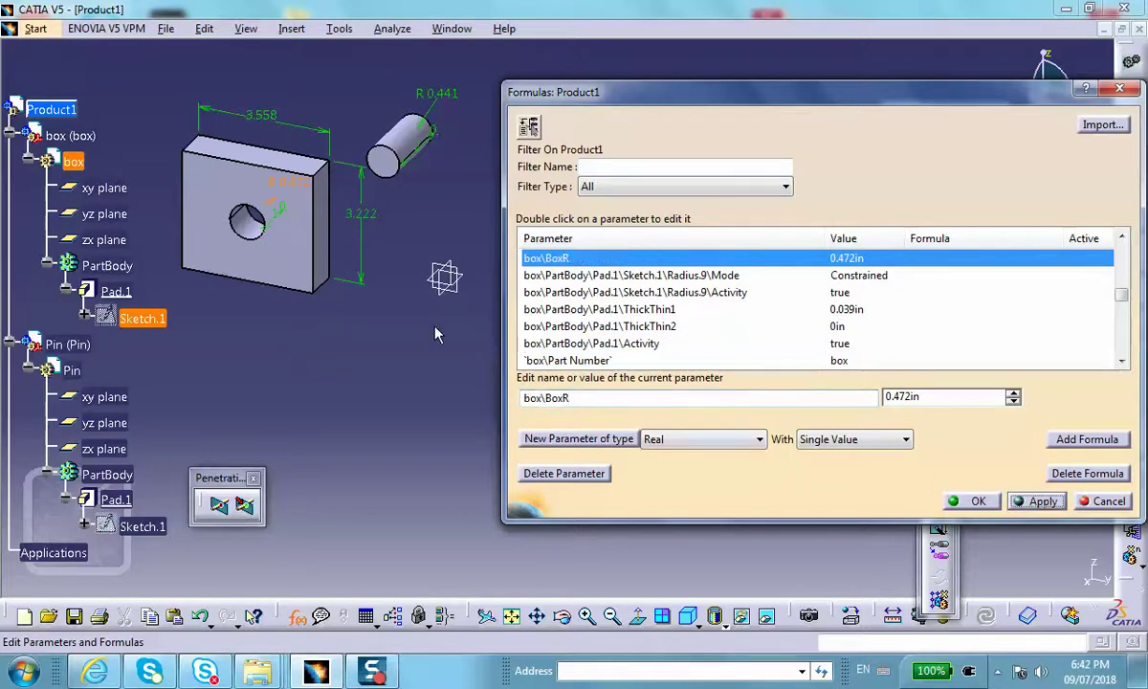
Rename the first-limit length parameter of the box's pad as BoxL.
click(234, 219)
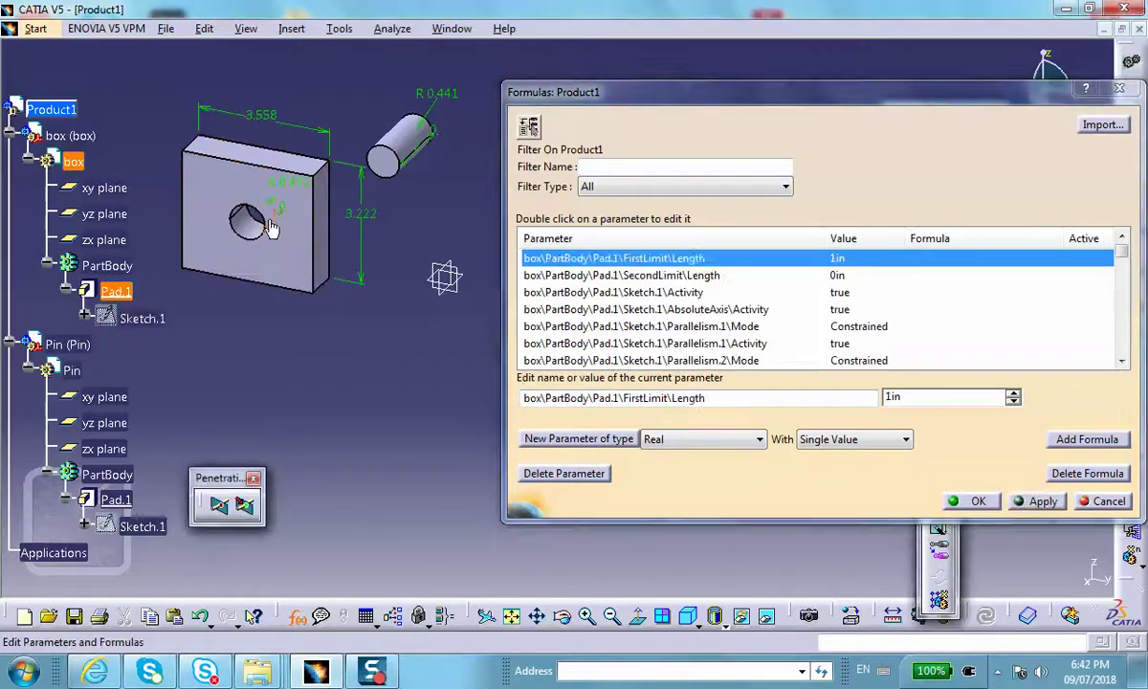
drag(708, 398, 522, 398)
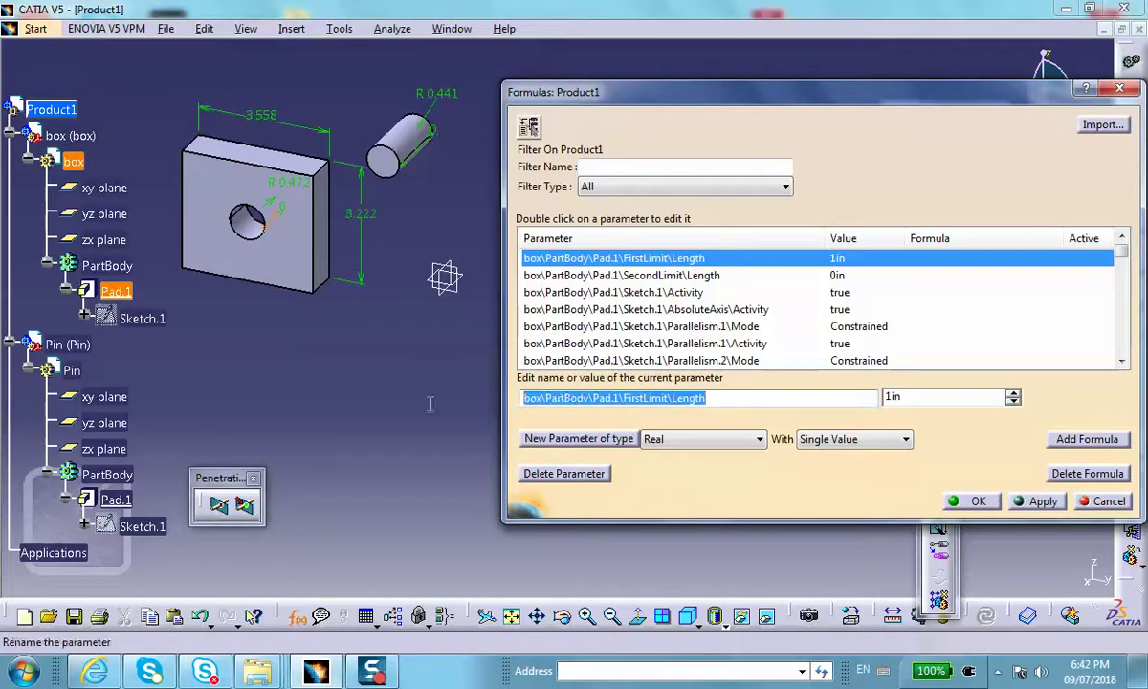
text(BoxL)
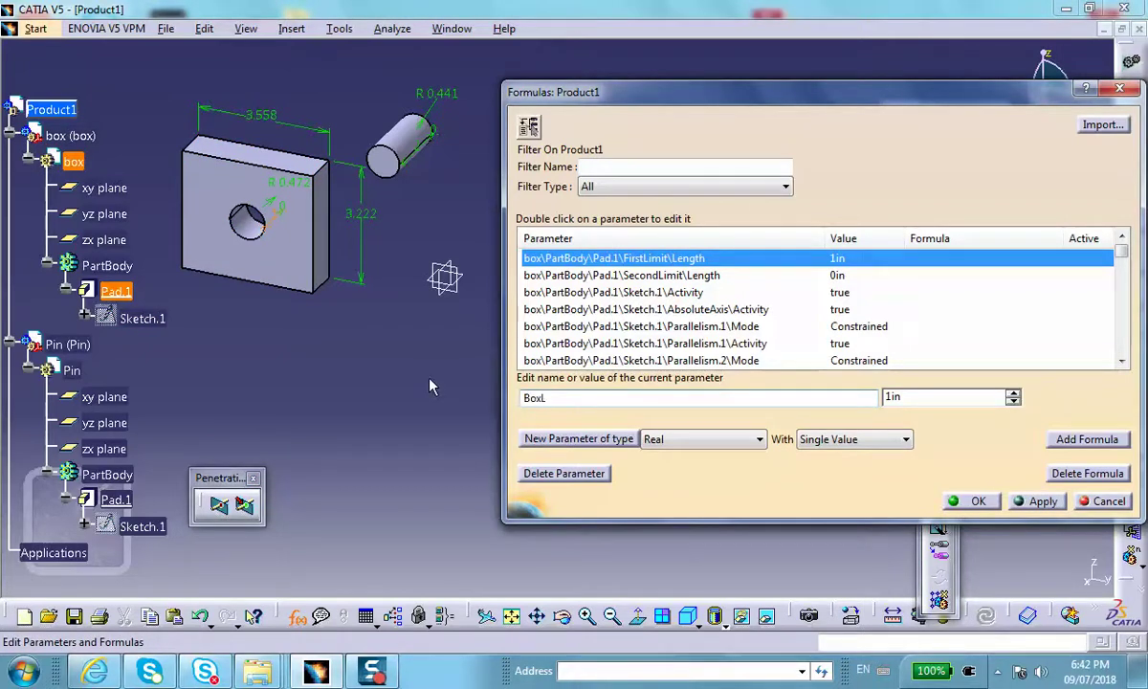
key(Return)
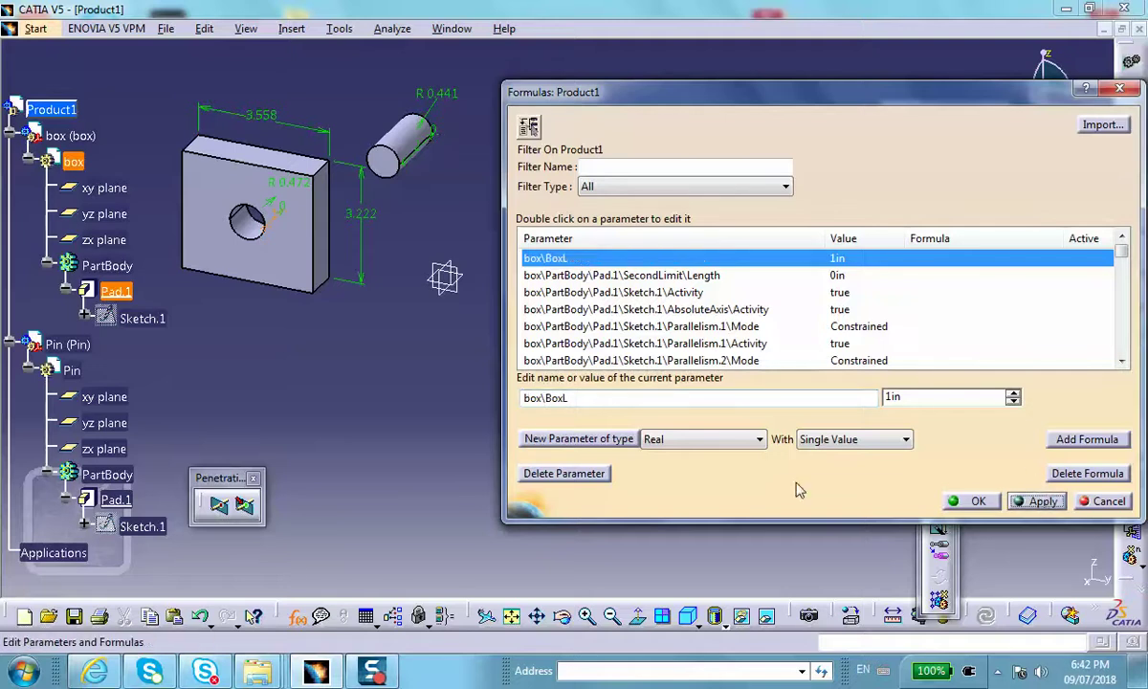
Rename the radius parameter of the pin's sketch as PinR.
click(442, 95)
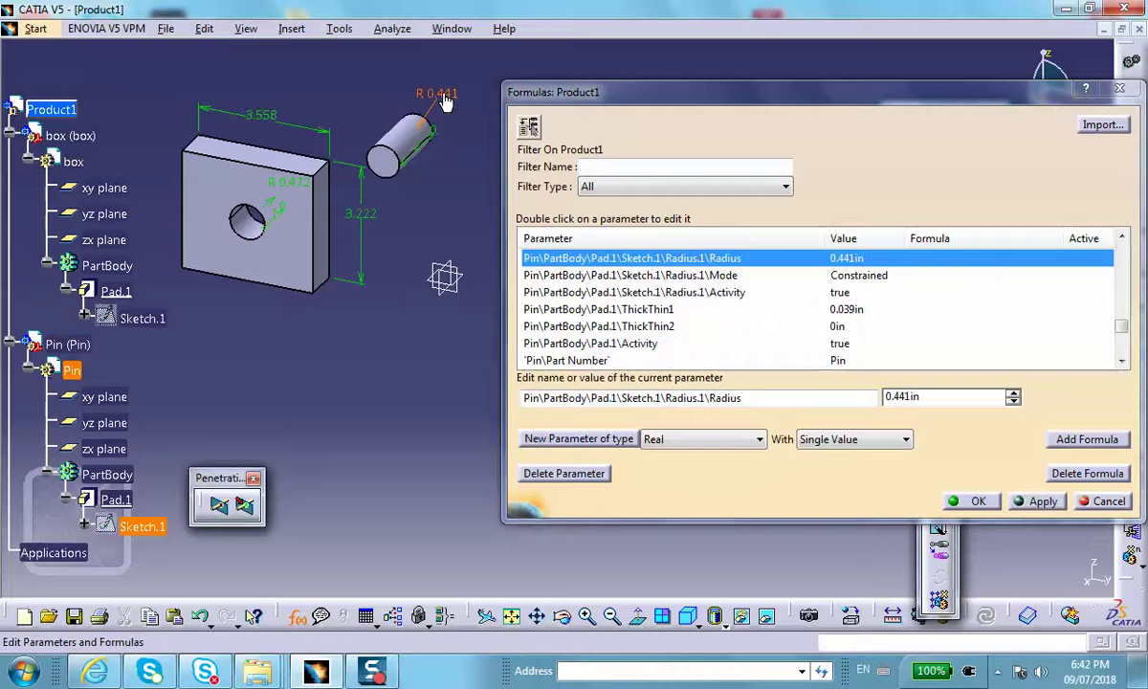
double_click(712, 398)
text(PinR)
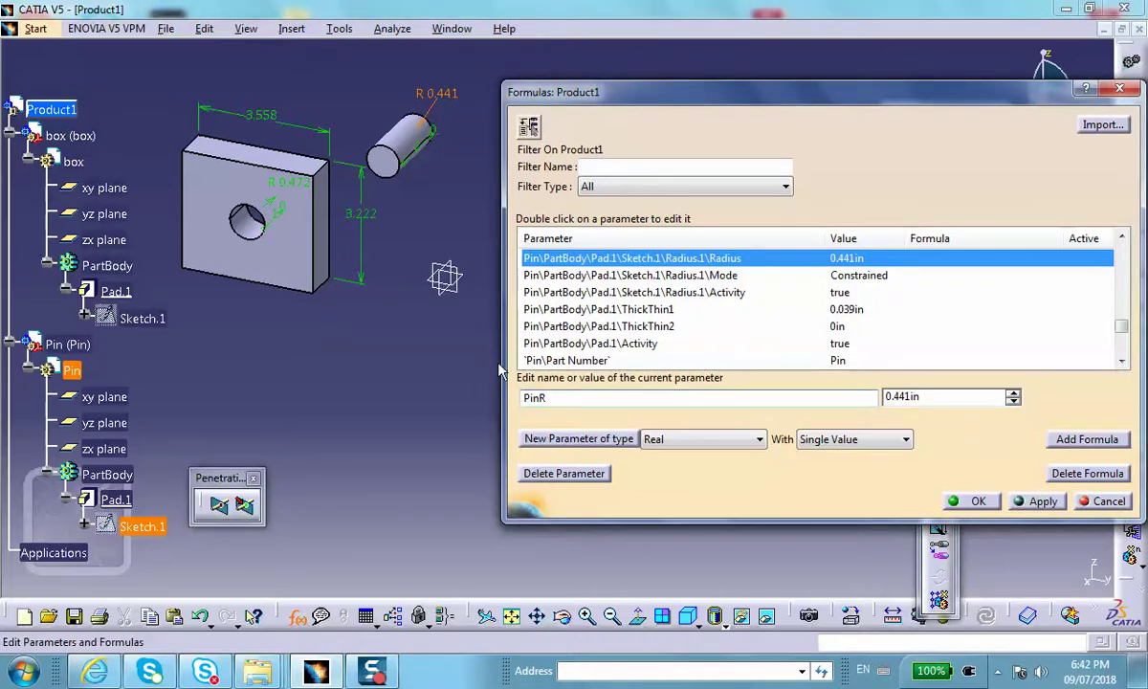
Rename the first-limit length parameter of the pin's pad as PinL.
click(417, 153)
drag(717, 397, 499, 374)
text(PinL)
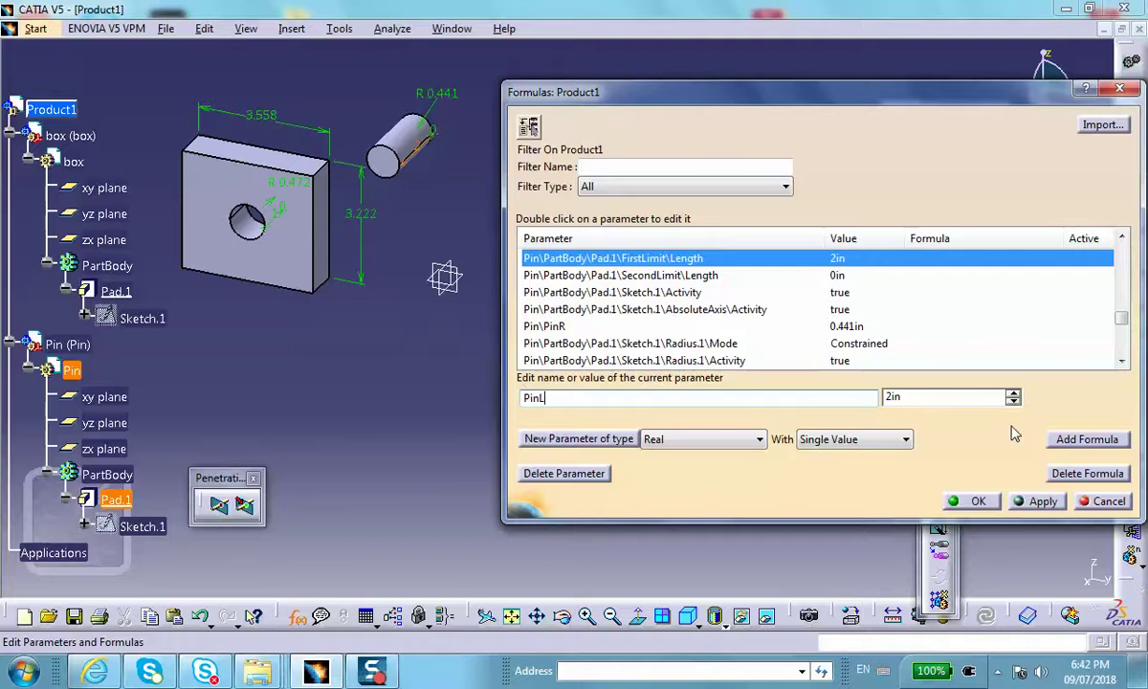
click(1036, 500)
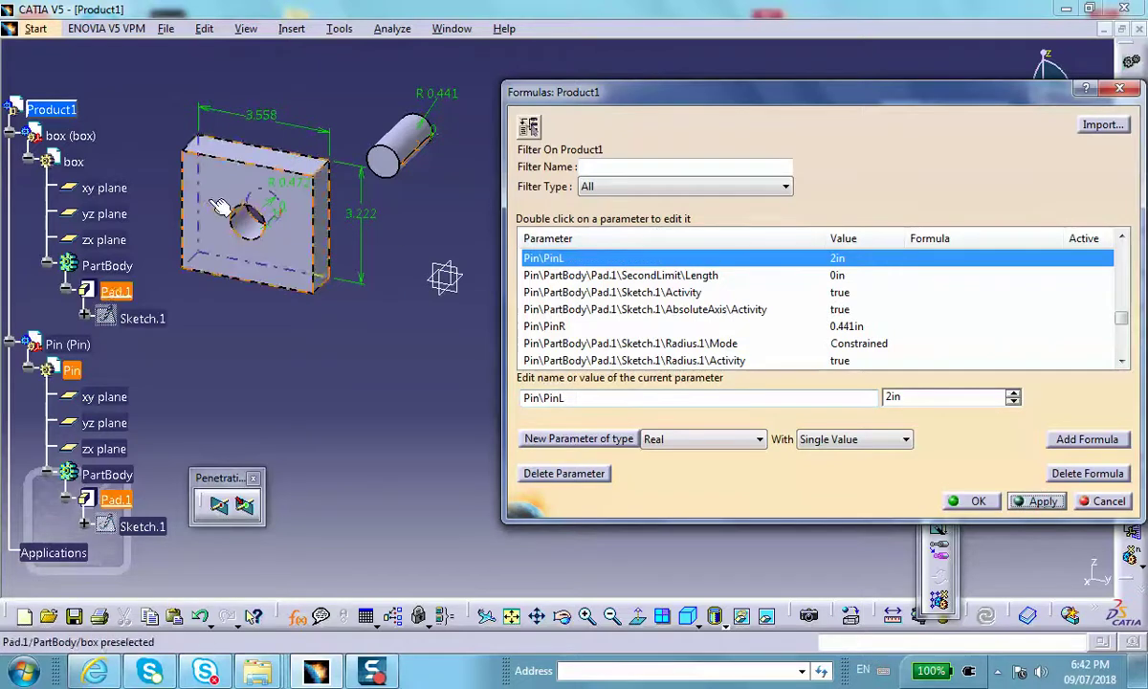
Filter the product's formulas list to show only the renamed parameters.
click(782, 188)
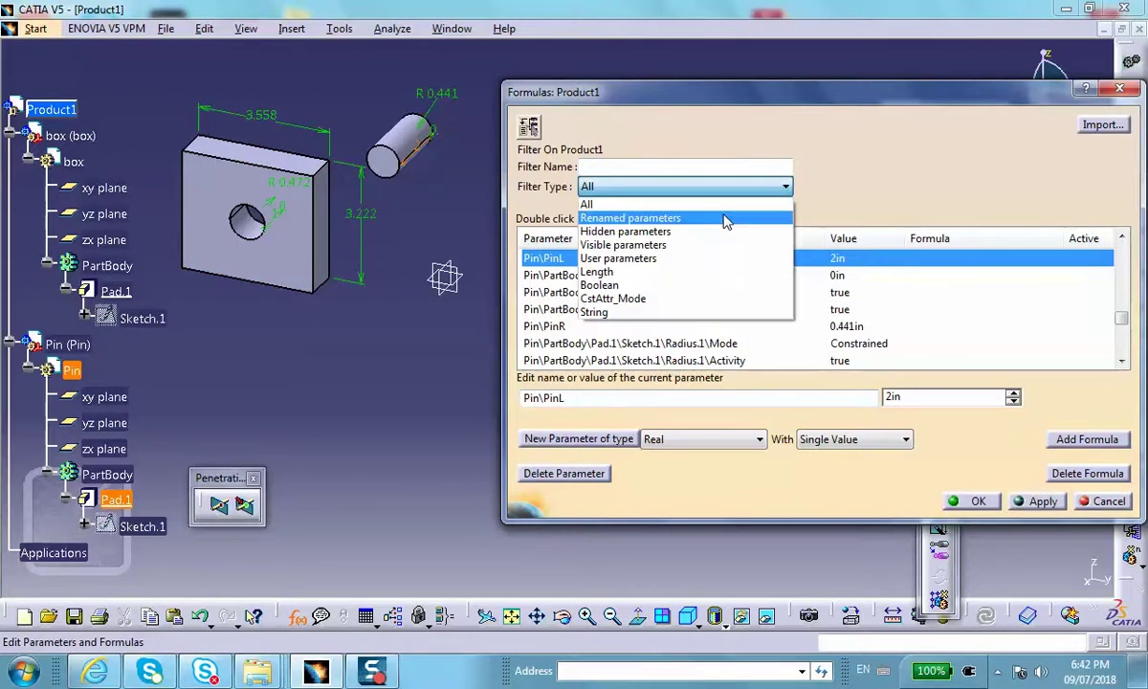
click(726, 219)
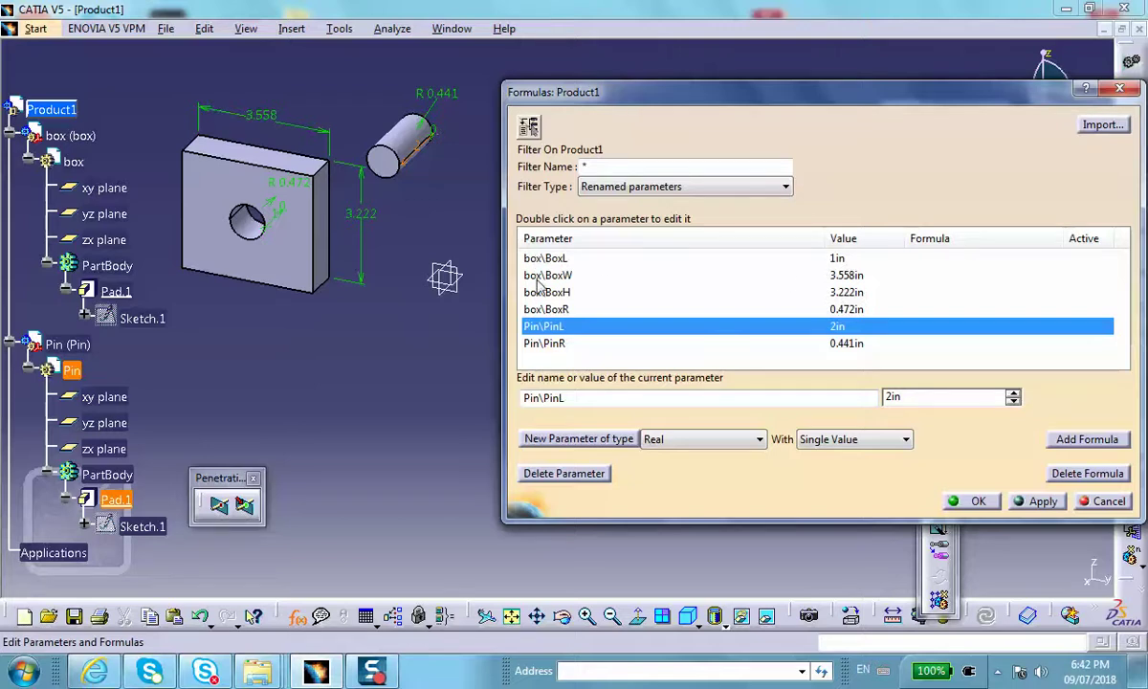
click(568, 367)
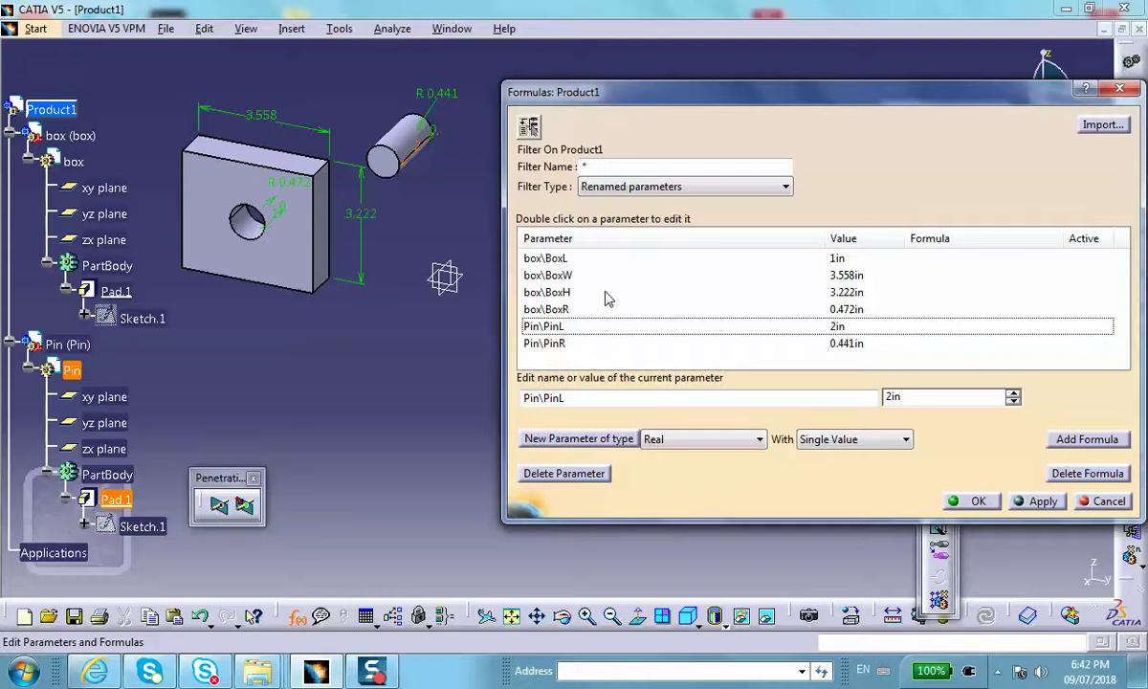
Add a formula setting the pin's PinL length equal to box\BoxL and update the product.
click(559, 328)
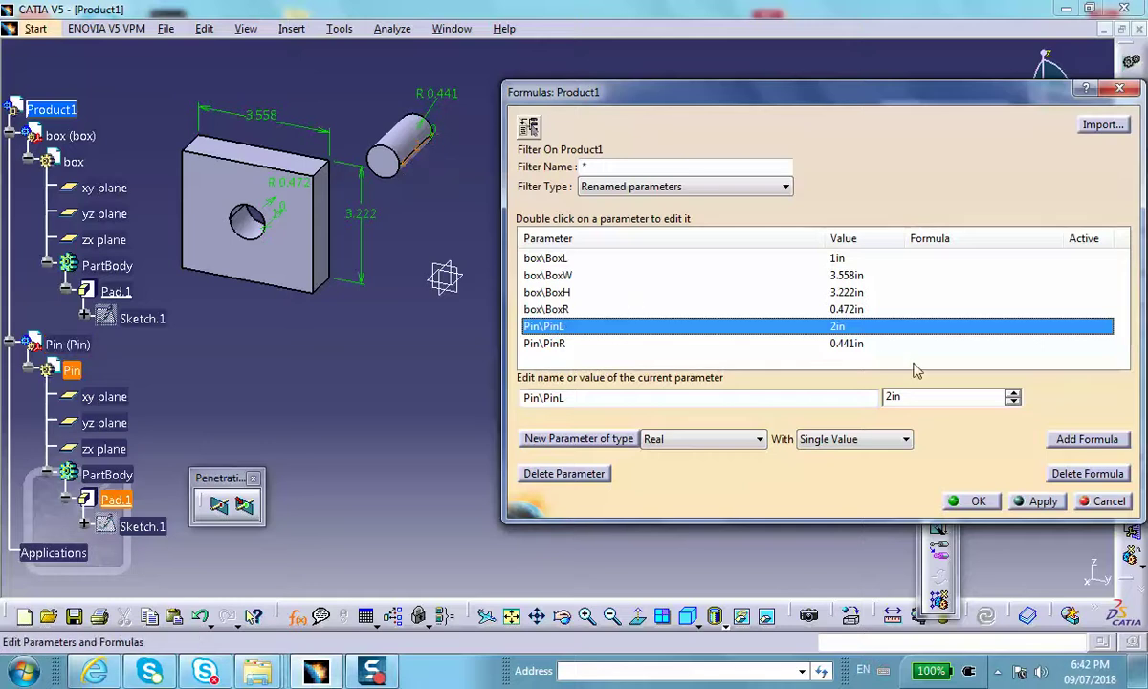
click(1086, 439)
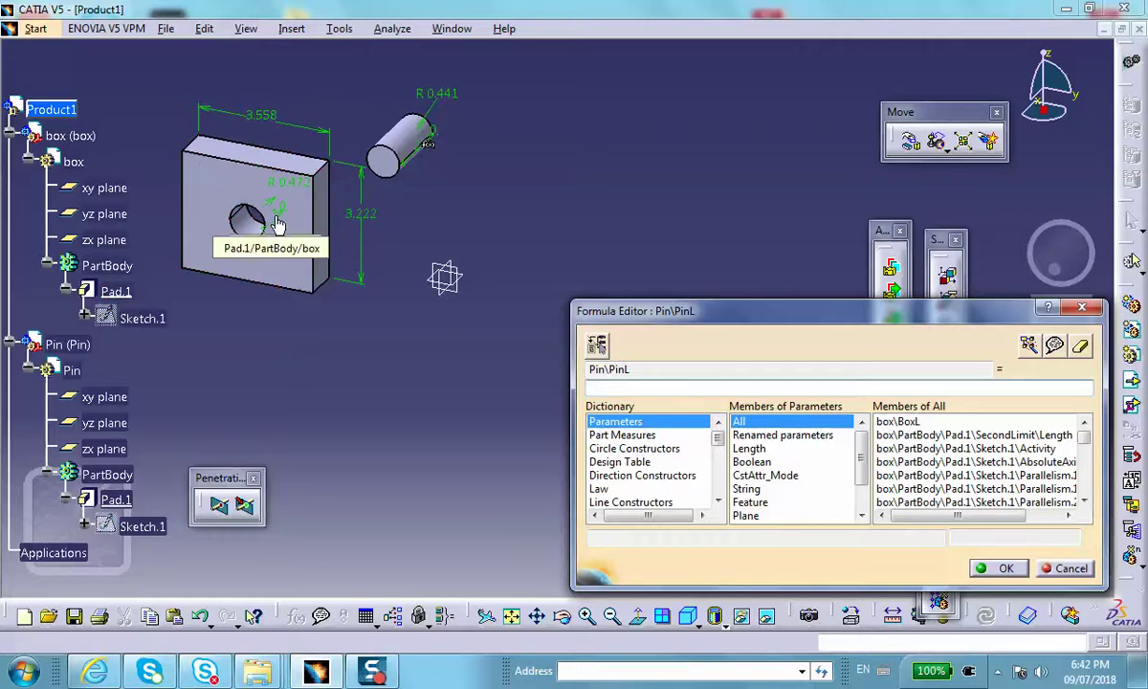
click(277, 222)
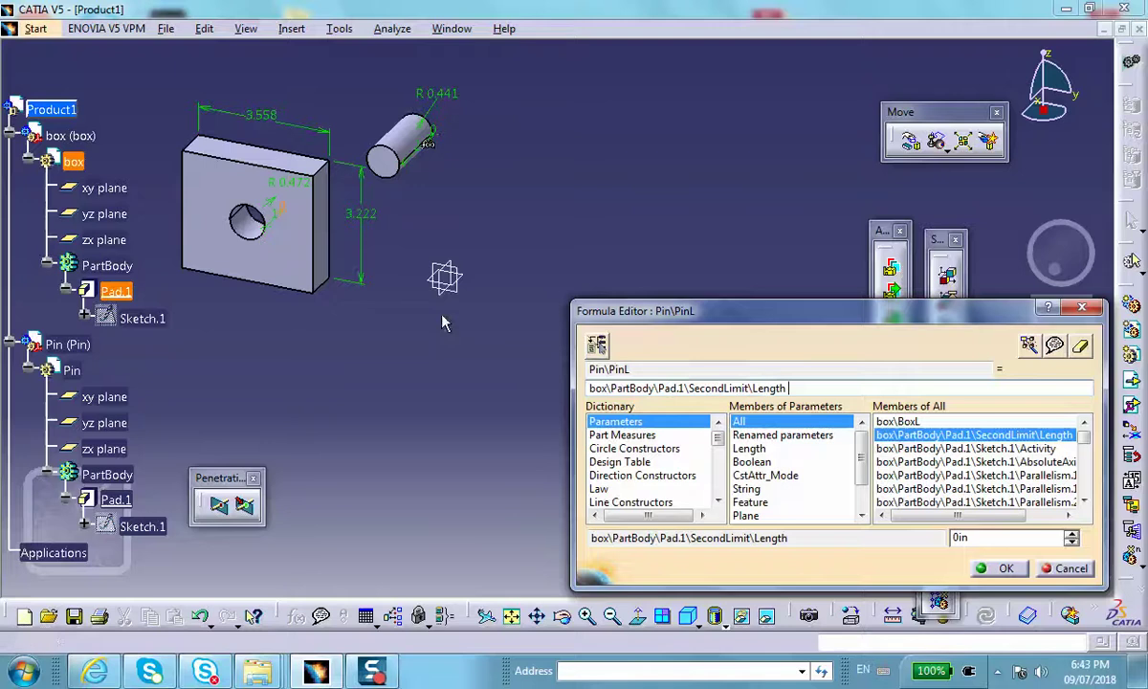
ctrl+middle_drag(211, 378, 206, 244)
middle_drag(438, 252, 526, 282)
click(760, 362)
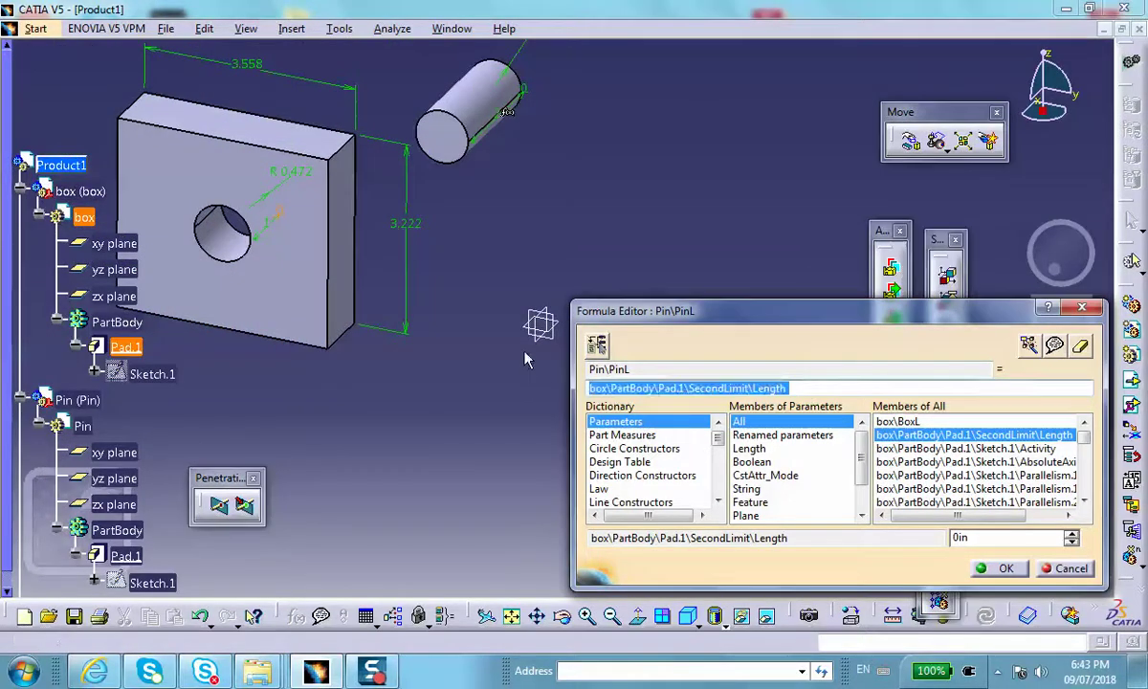
key(Delete)
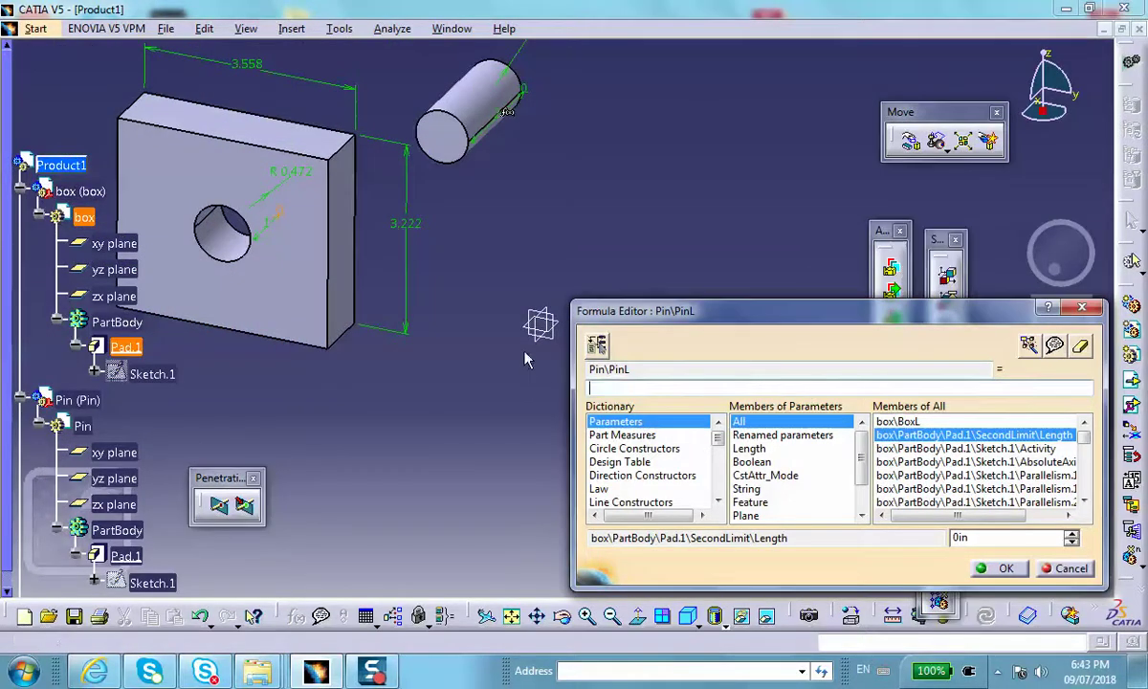
click(275, 232)
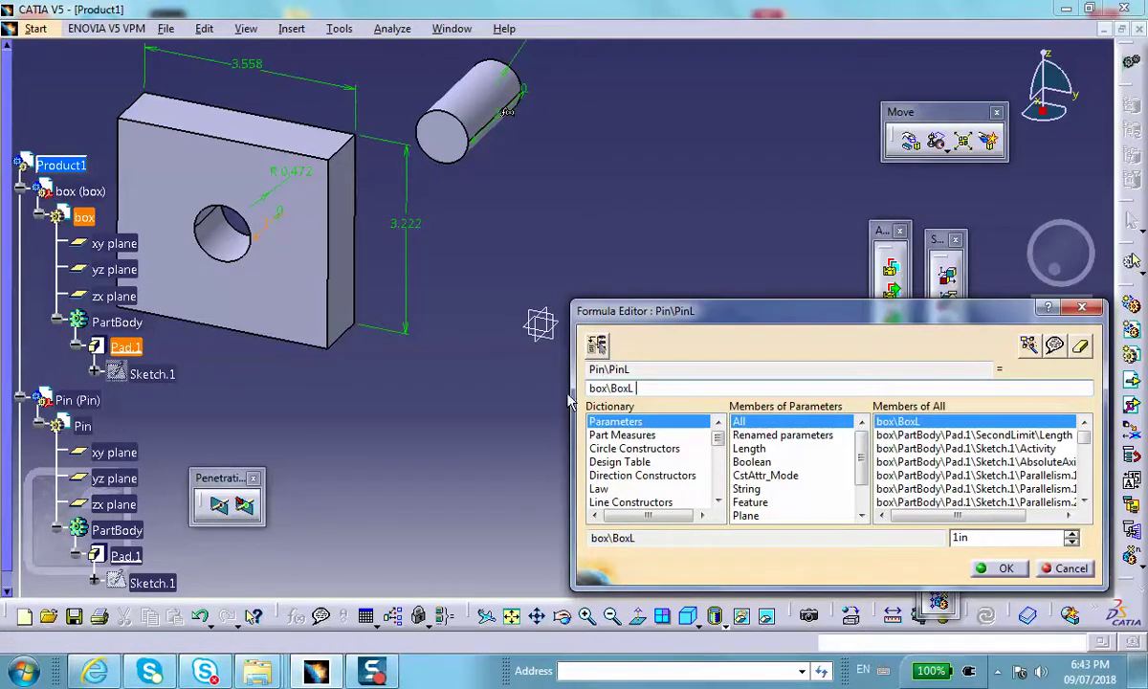
click(1004, 568)
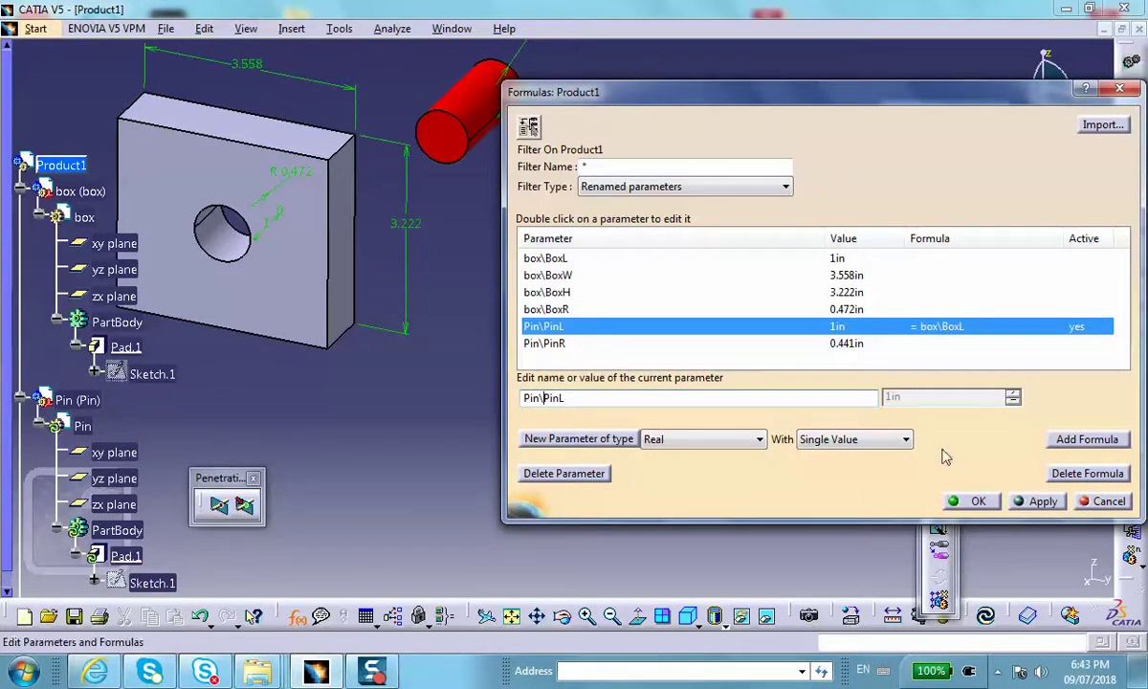
click(986, 614)
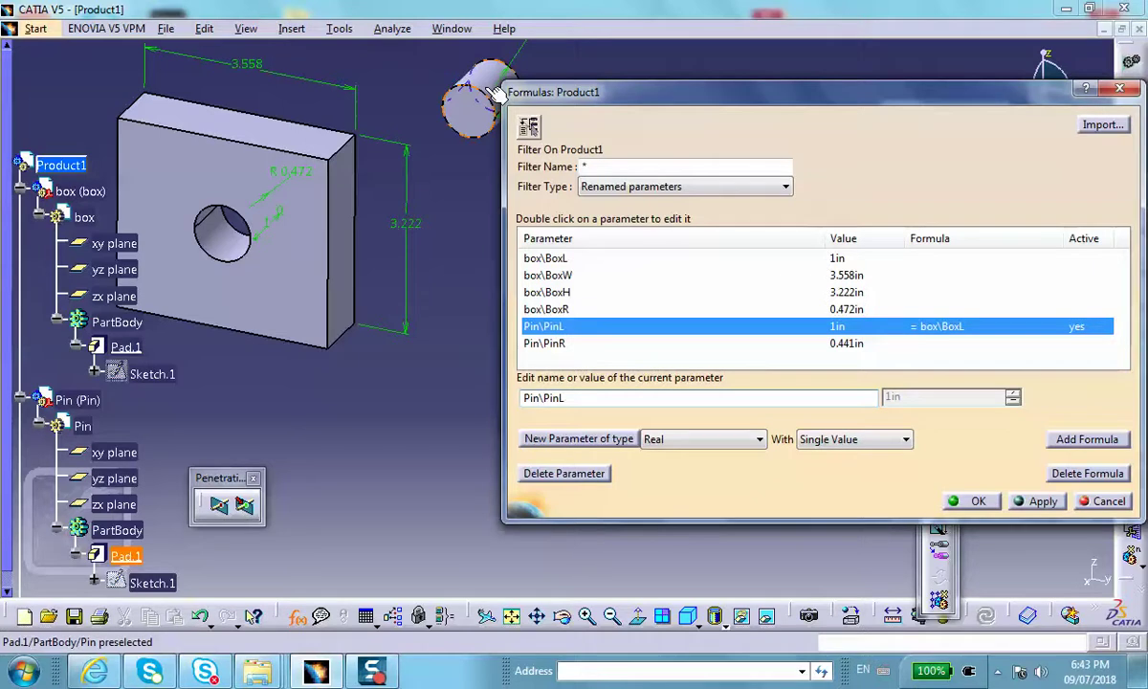
Change the PinL formula to 2*box\BoxL and apply it to the pin.
double_click(944, 330)
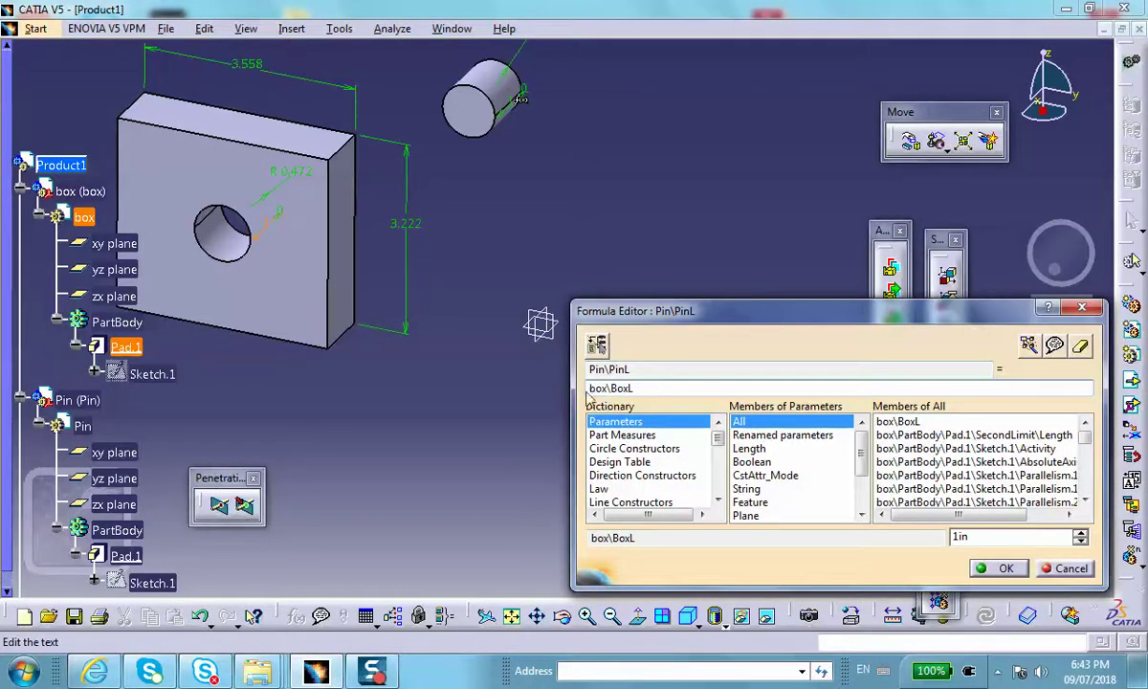
click(588, 387)
text(2*)
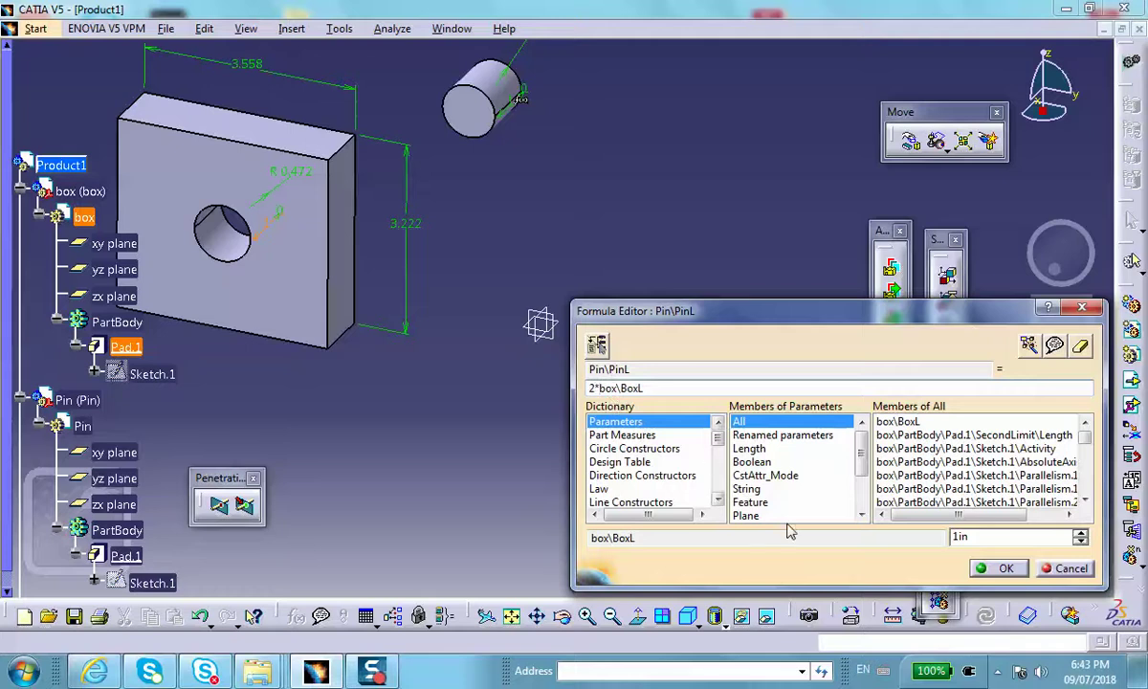
click(1000, 567)
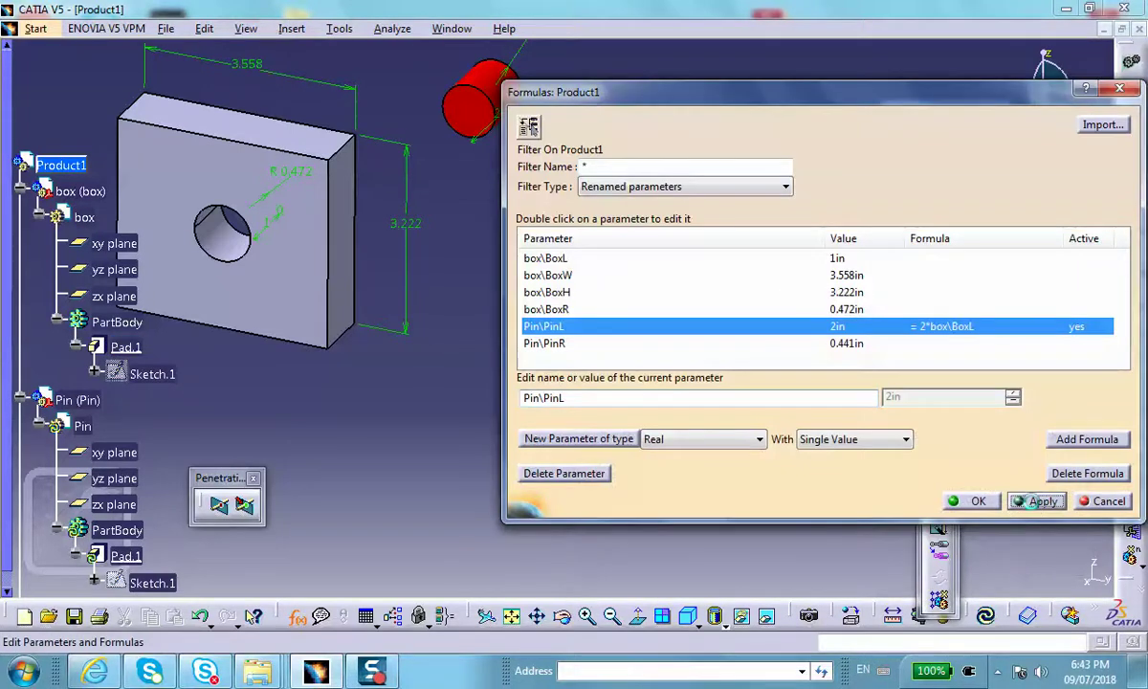
click(1035, 503)
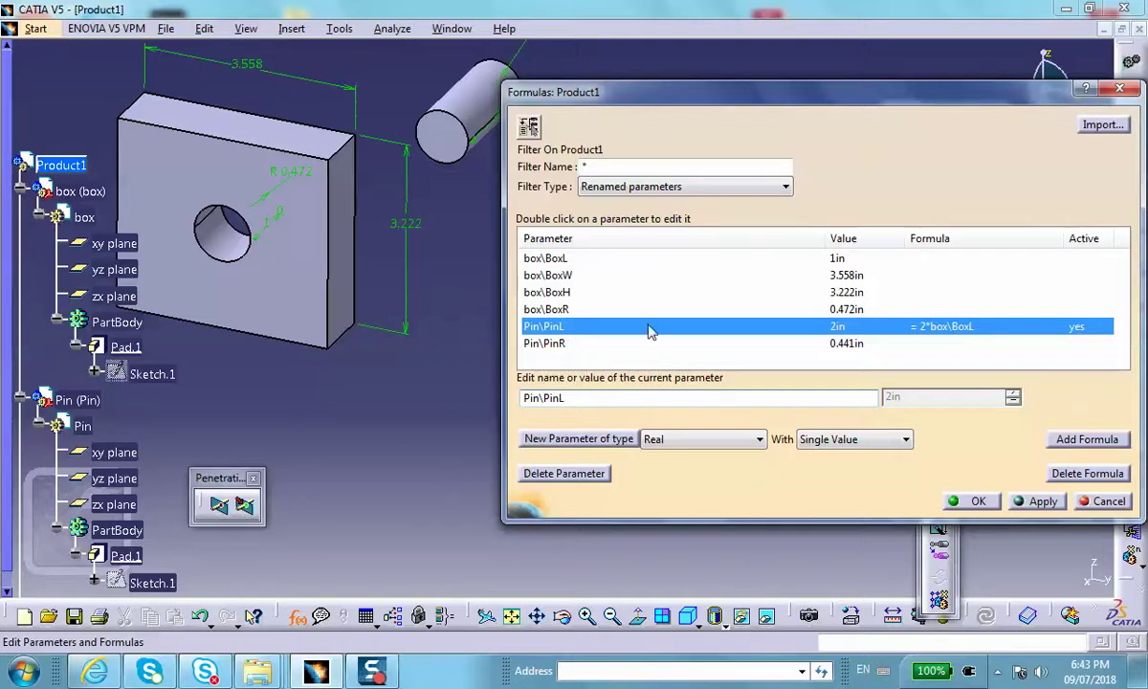
Set the box's BoxL length to 4 in and update the product.
click(555, 258)
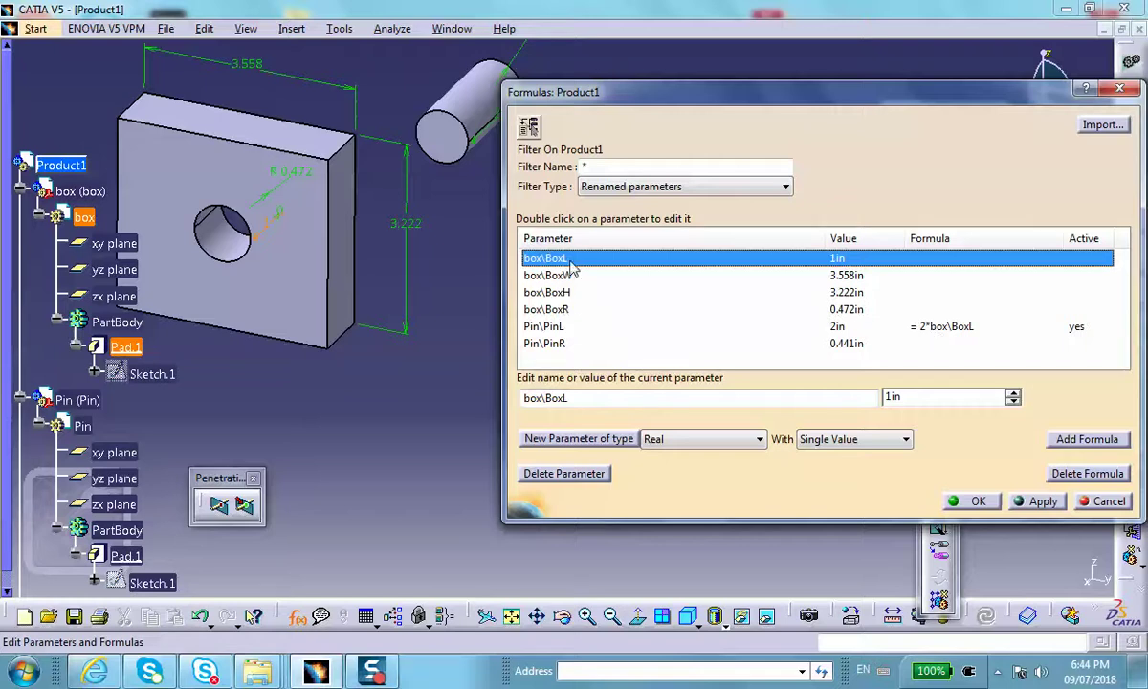
double_click(919, 396)
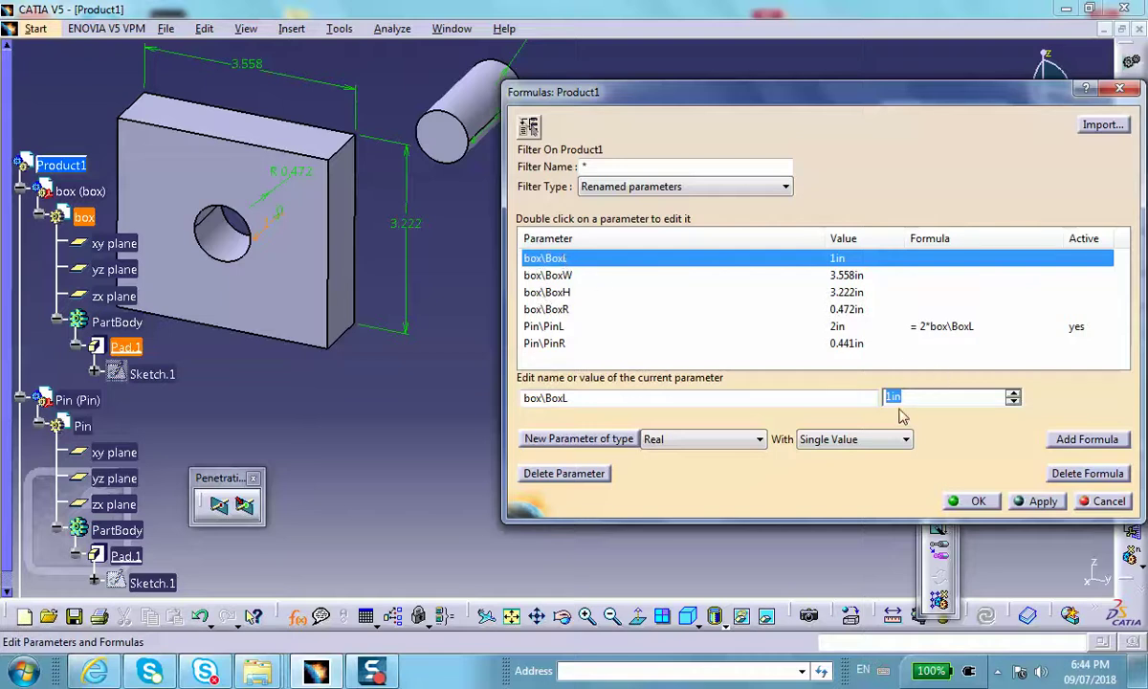
text(4)
click(1041, 501)
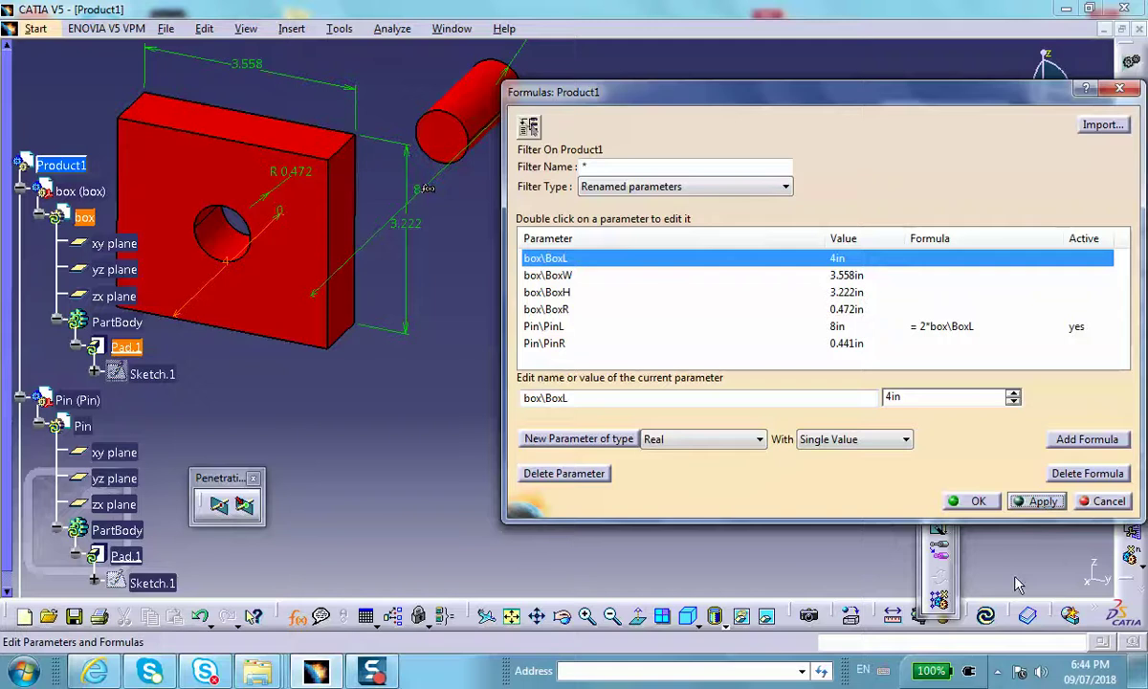
click(988, 619)
middle_drag(329, 411, 328, 438)
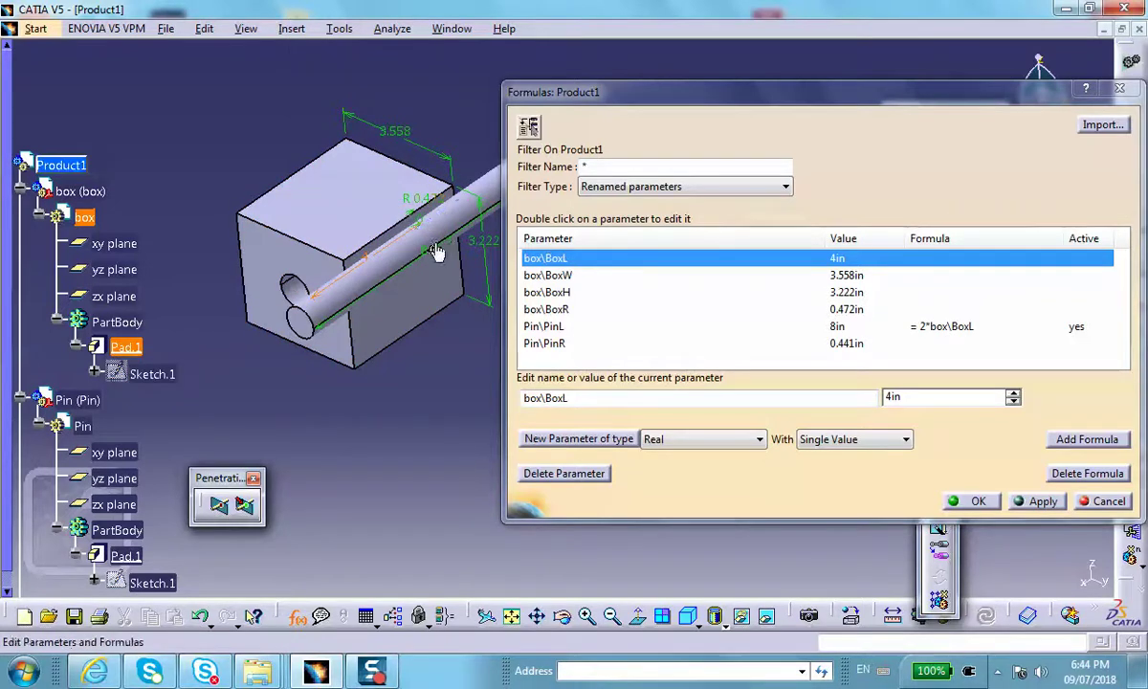
Set the box's BoxL length to 0.5 in, apply it, and accept the formula changes.
double_click(912, 395)
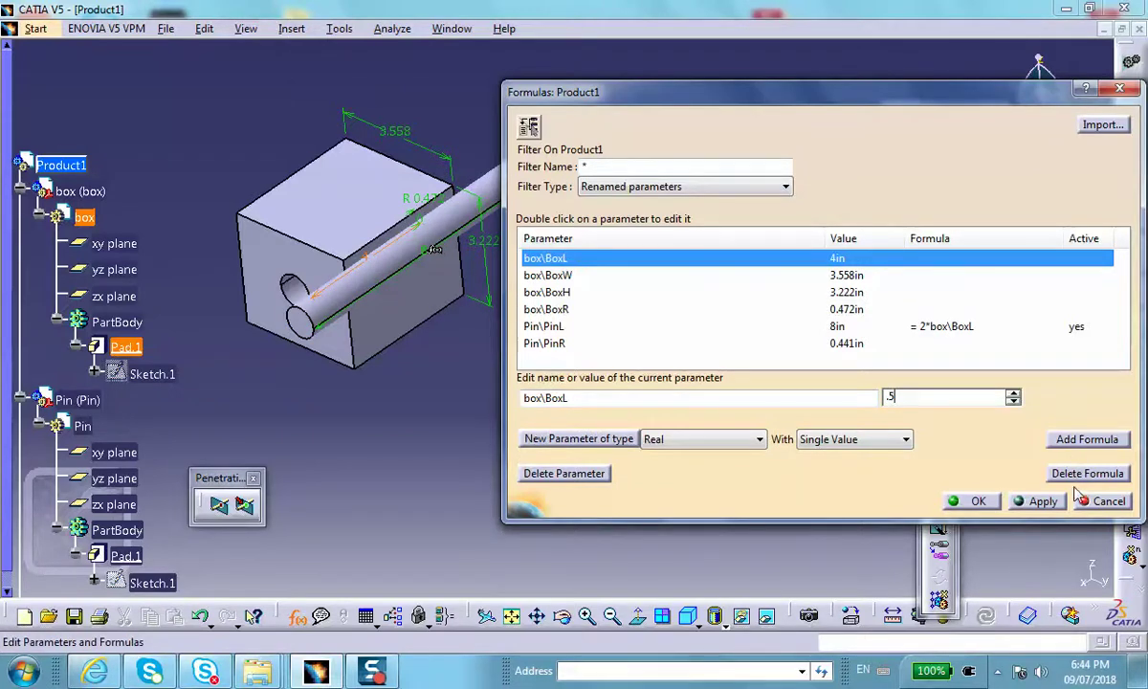
click(1038, 501)
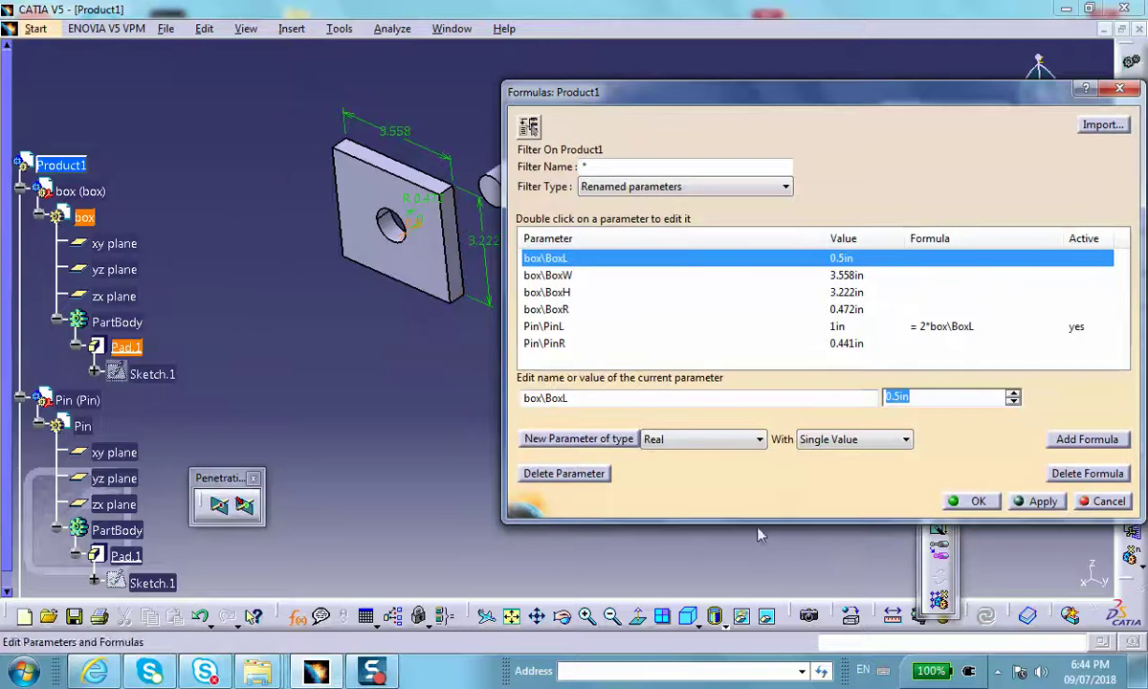
middle_drag(404, 424, 321, 418)
click(978, 500)
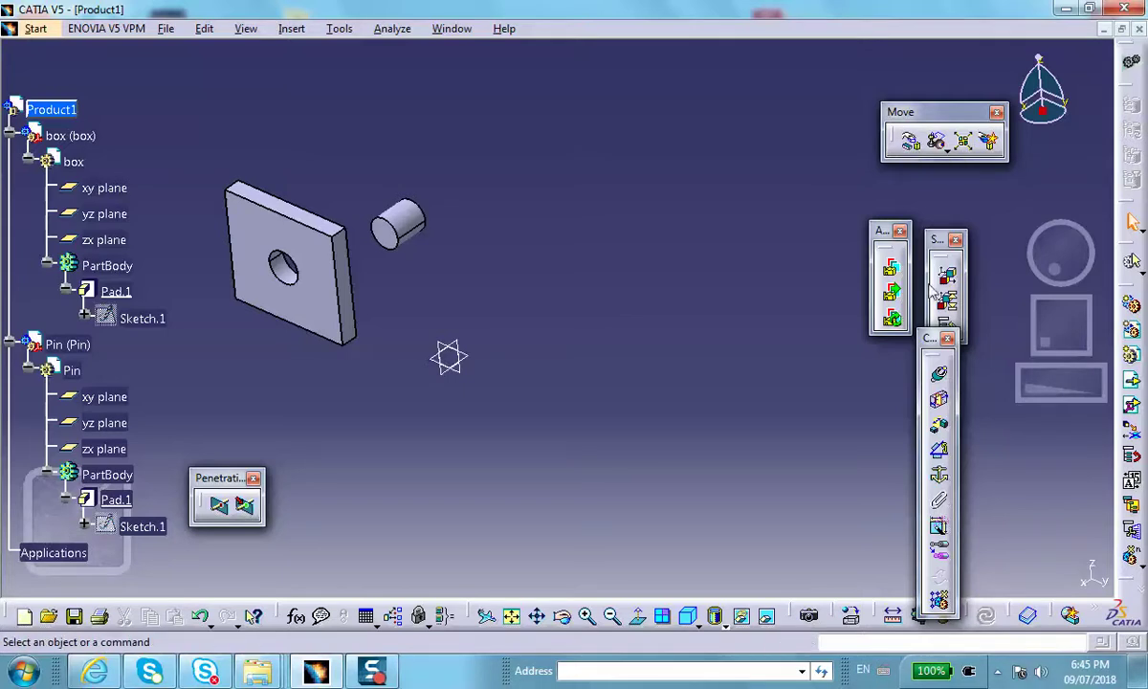
Constrain the pin's axis to coincide with the axis of the box's hole and update the assembly.
click(939, 374)
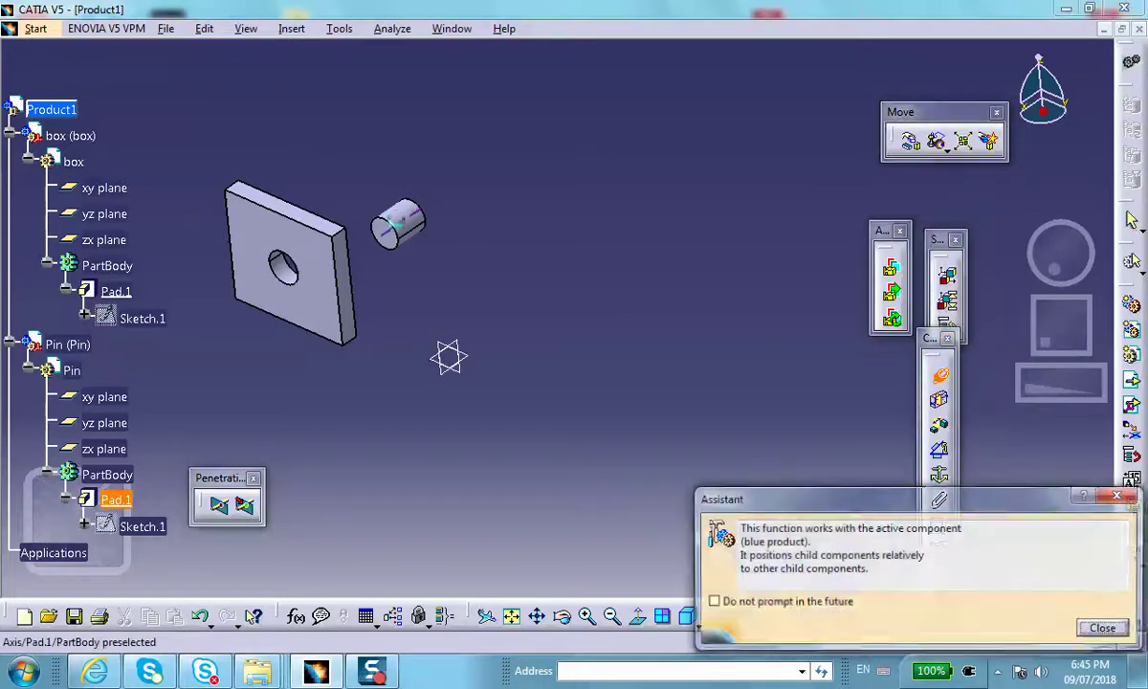
click(397, 223)
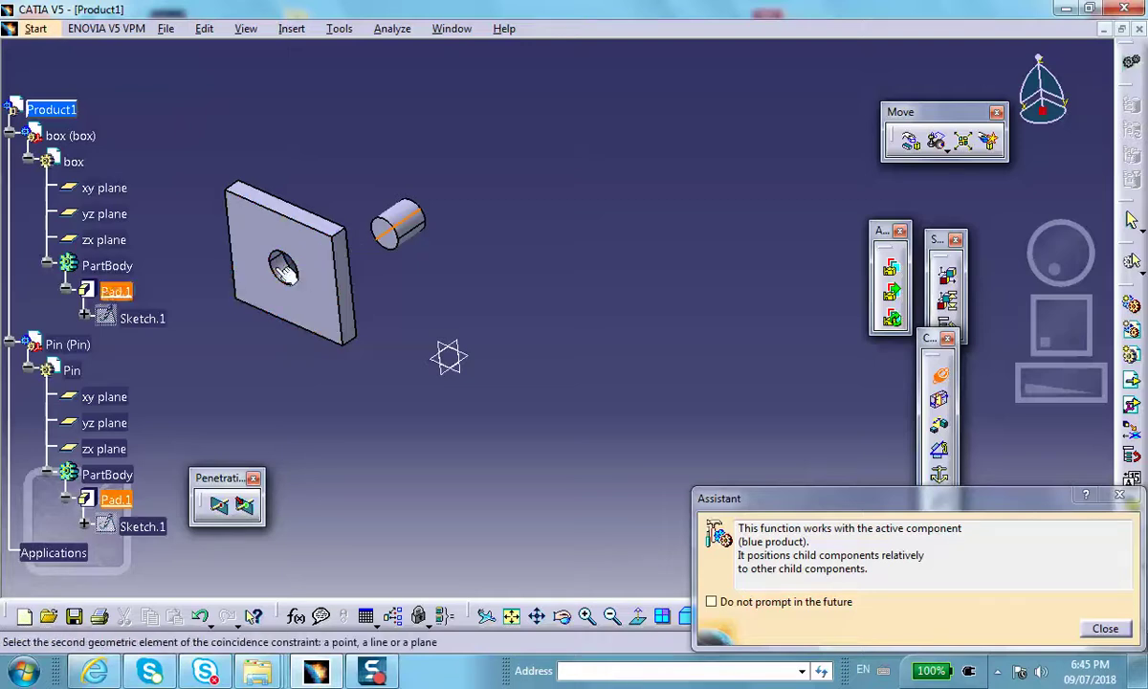
click(300, 287)
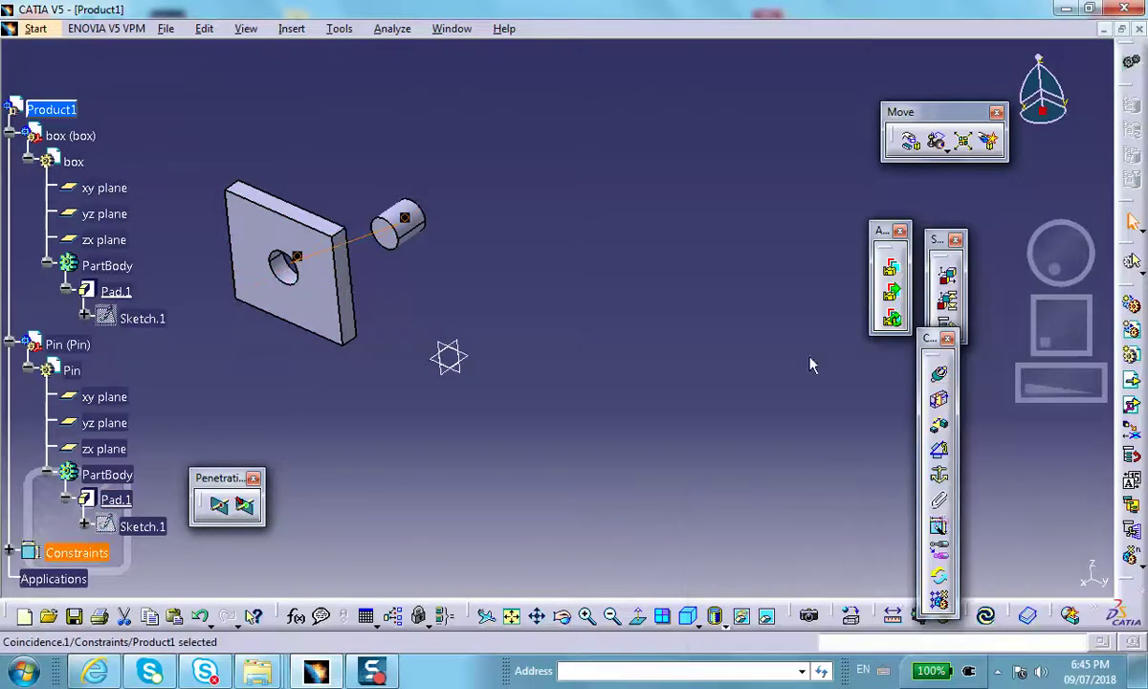
click(935, 575)
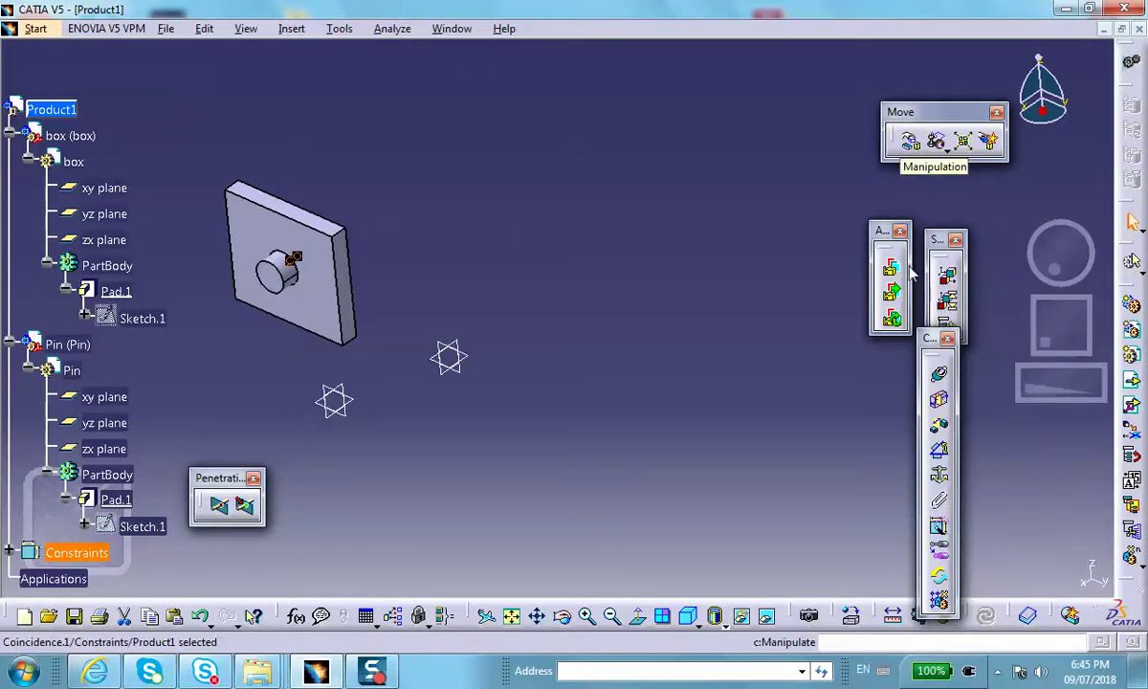
Add a coincidence constraint with Same orientation between the pin's rear end face and the box's rear face.
click(938, 373)
middle_drag(612, 382, 449, 399)
scroll(459, 325, down, 1)
middle_drag(464, 319, 405, 308)
scroll(405, 308, down, 1)
click(176, 147)
click(258, 115)
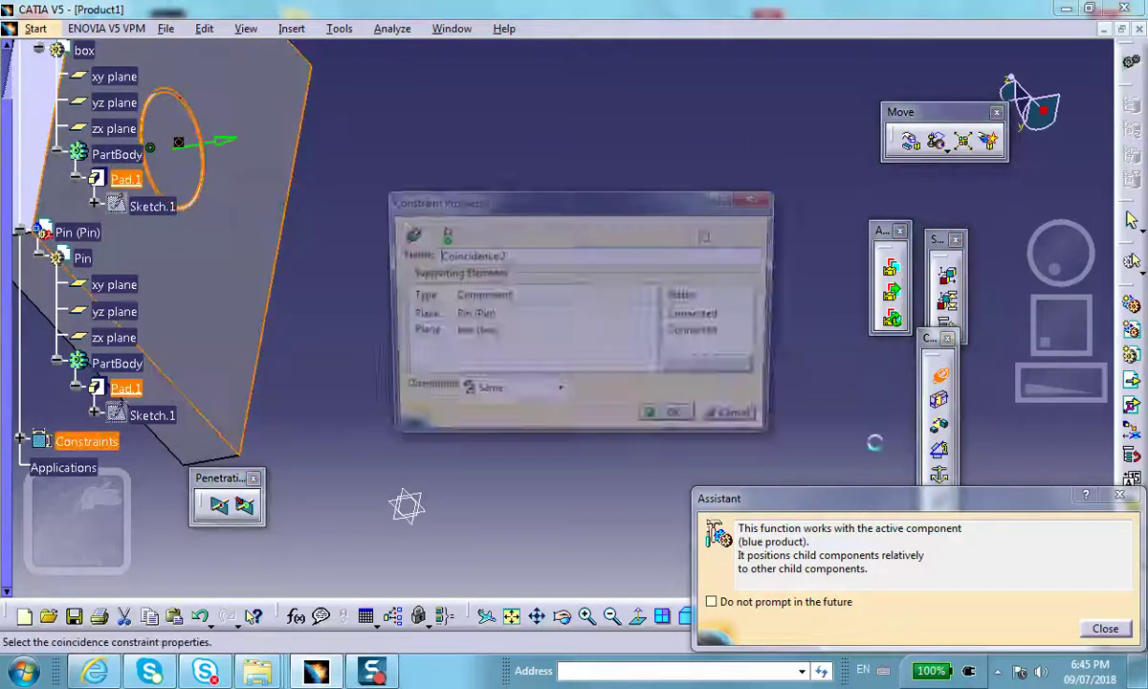
click(677, 421)
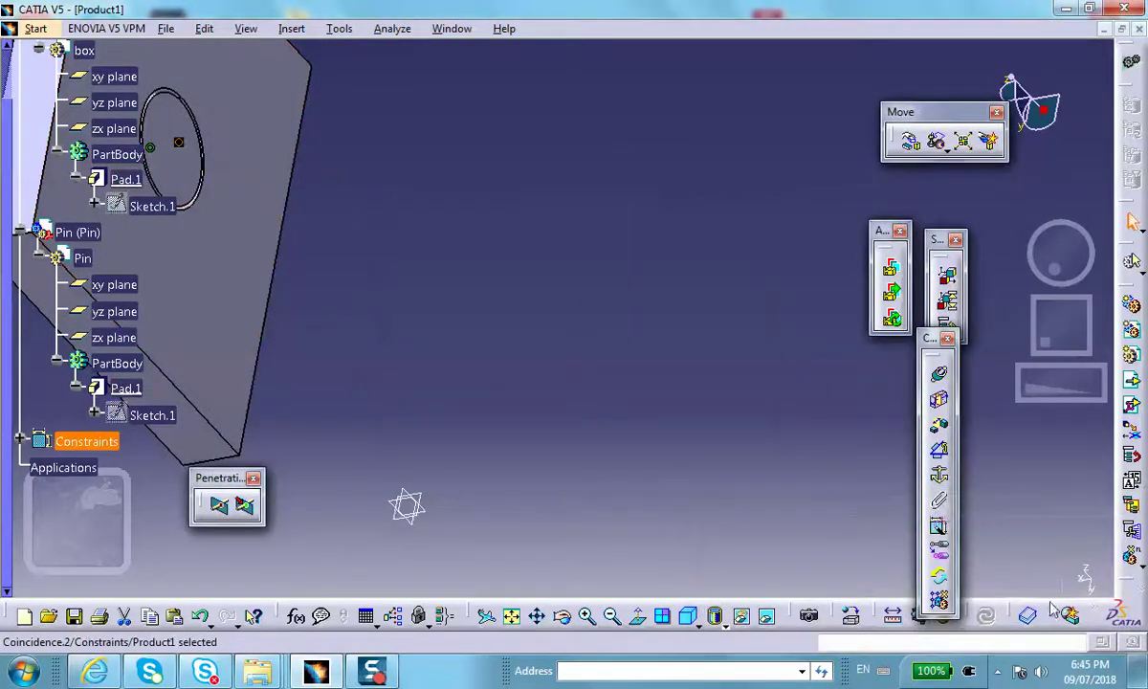
Reopen the formulas for Product1 and filter them to the renamed parameters.
mouse_move(540, 307)
middle_down()
mouse_move(559, 422)
mouse_move(441, 317)
mouse_move(775, 186)
mouse_move(314, 292)
mouse_move(219, 381)
mouse_move(354, 215)
mouse_move(546, 223)
mouse_move(506, 334)
mouse_move(427, 351)
mouse_move(384, 231)
mouse_move(325, 259)
middle_up()
scroll(325, 258, down, 1)
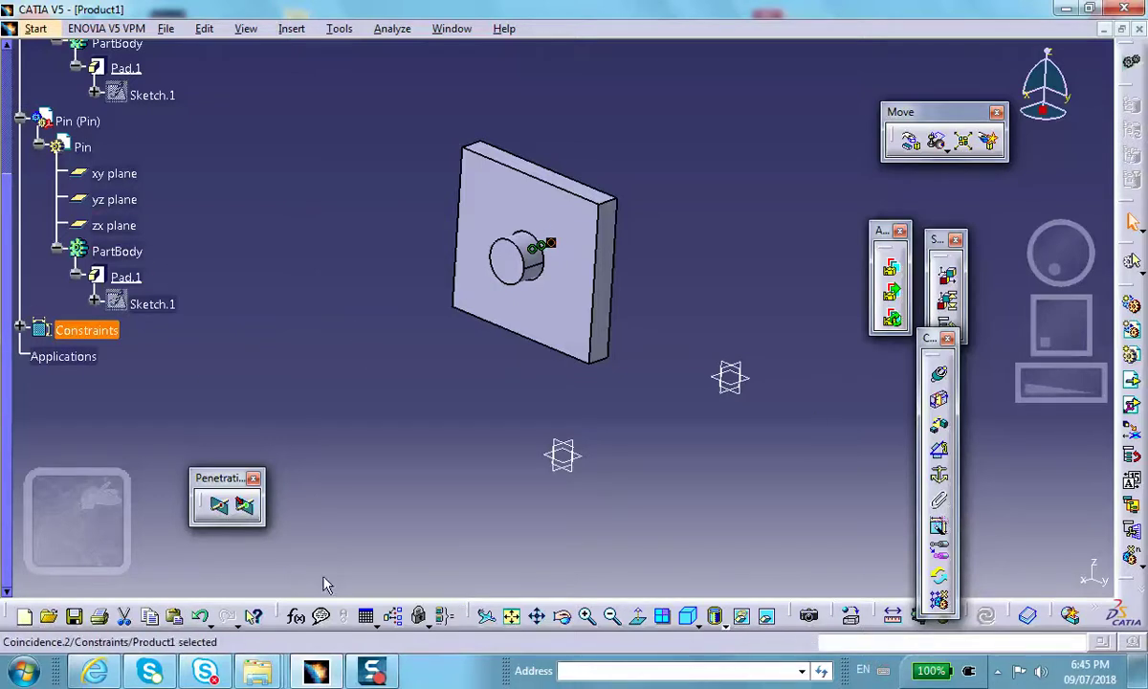
click(295, 615)
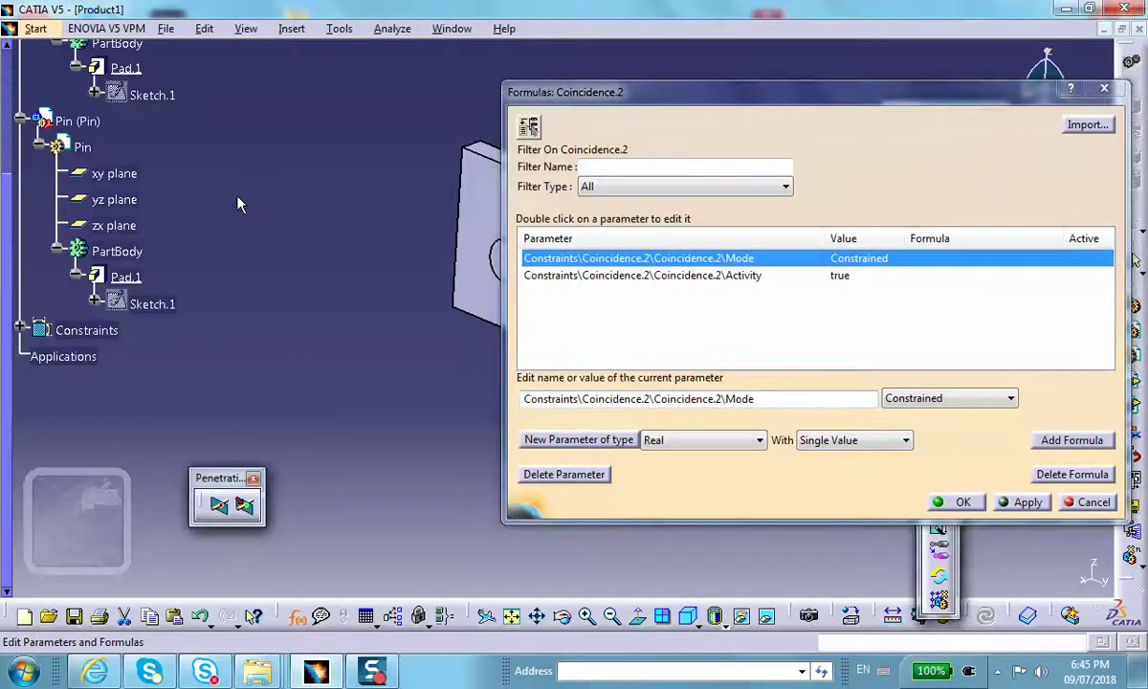
scroll(219, 181, up, 5)
click(84, 222)
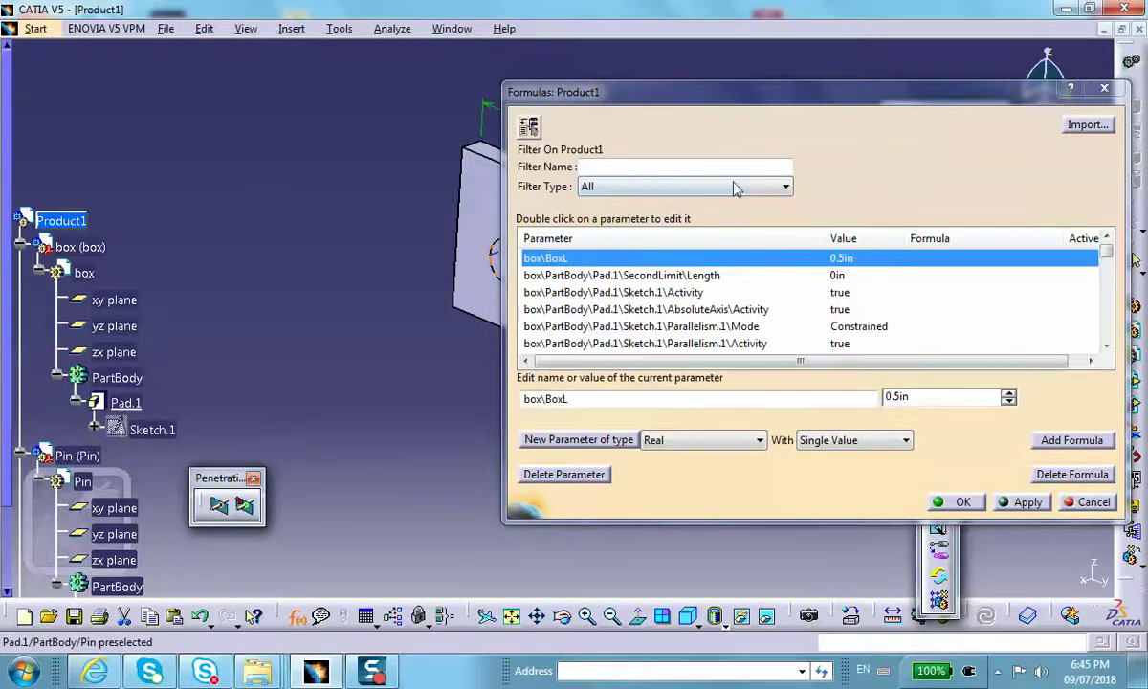
click(788, 190)
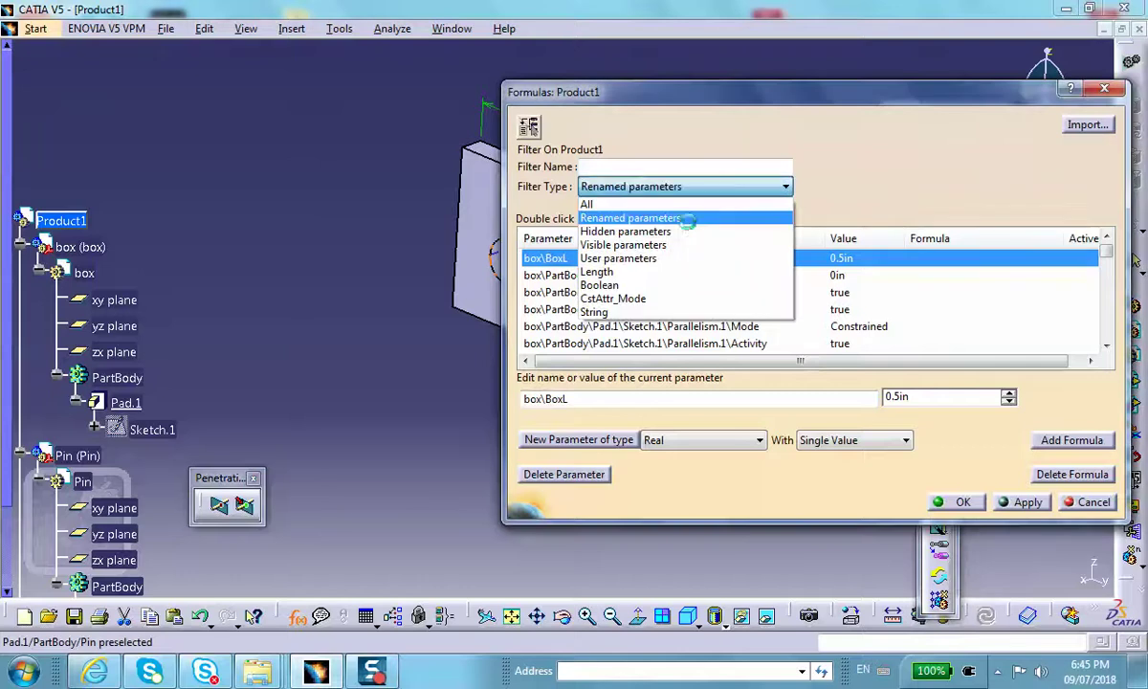
click(688, 219)
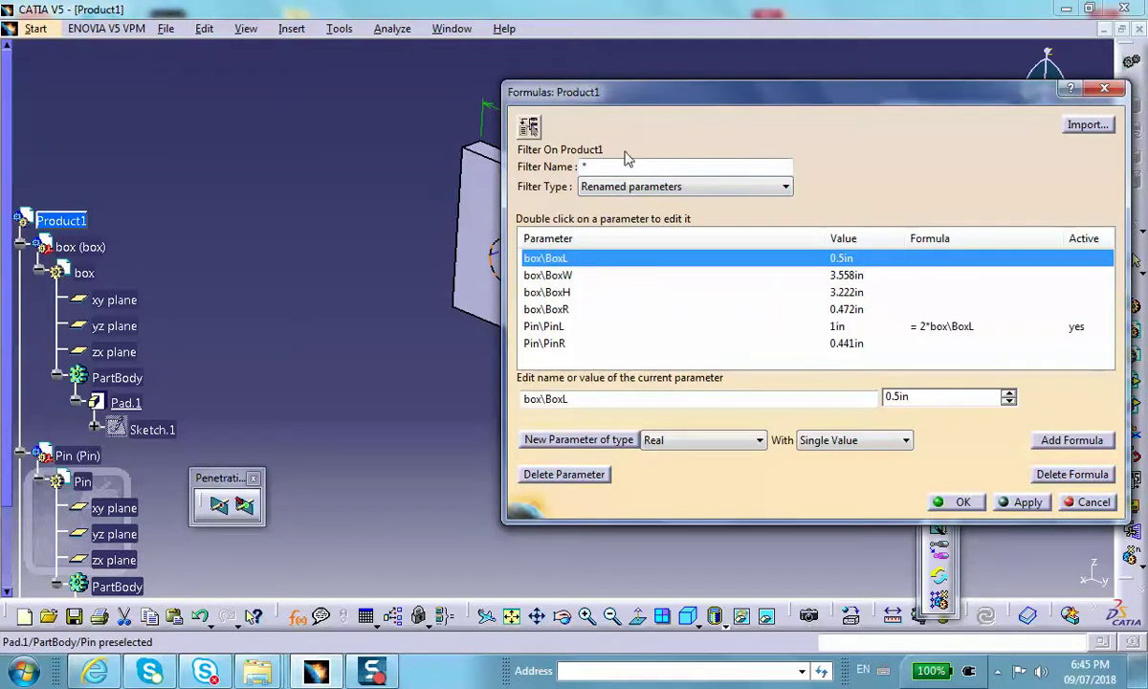
Add a formula that makes the box's BoxW width equal to its BoxH height, and update the assembly.
middle_drag(453, 151, 203, 165)
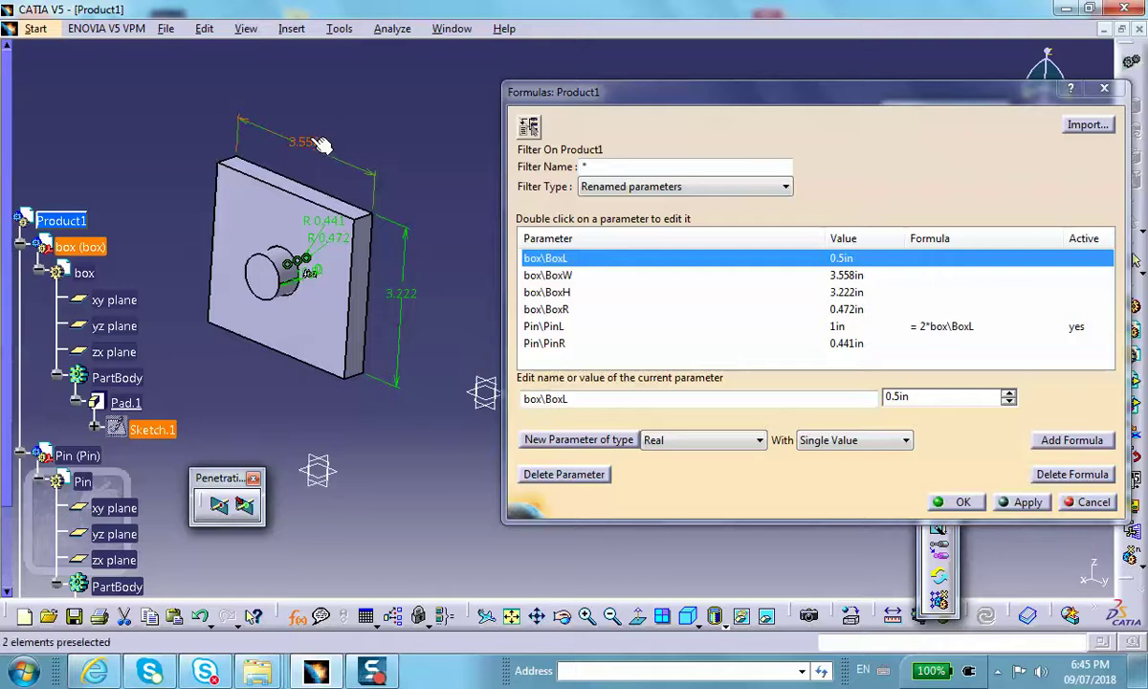
click(322, 143)
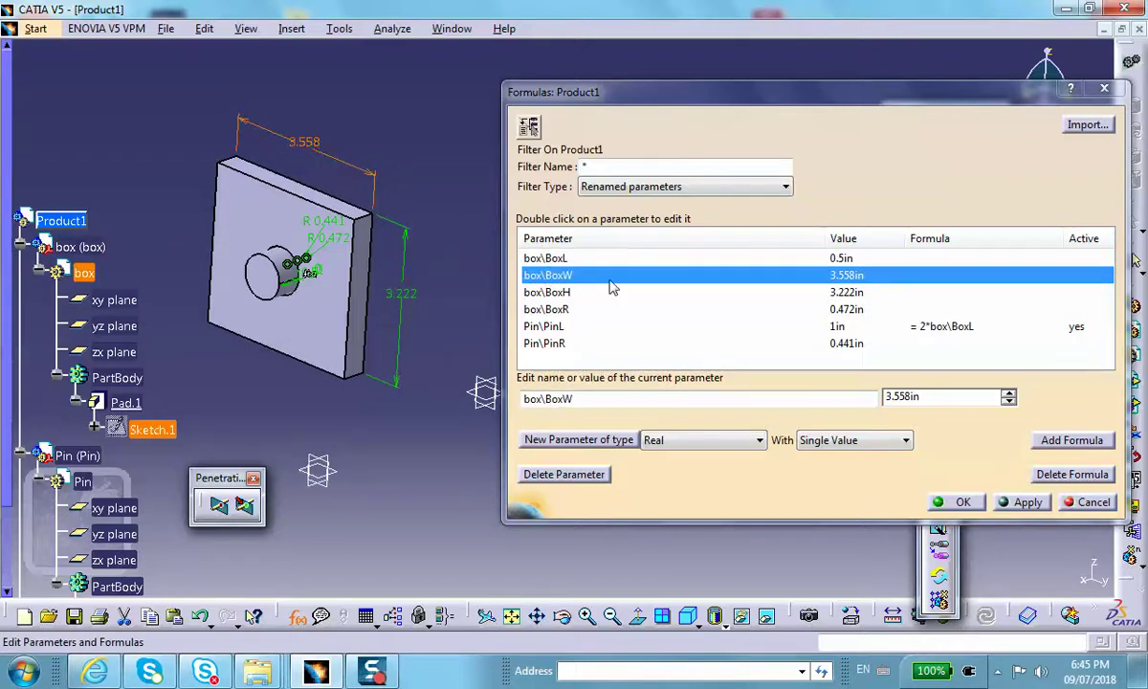
click(1069, 440)
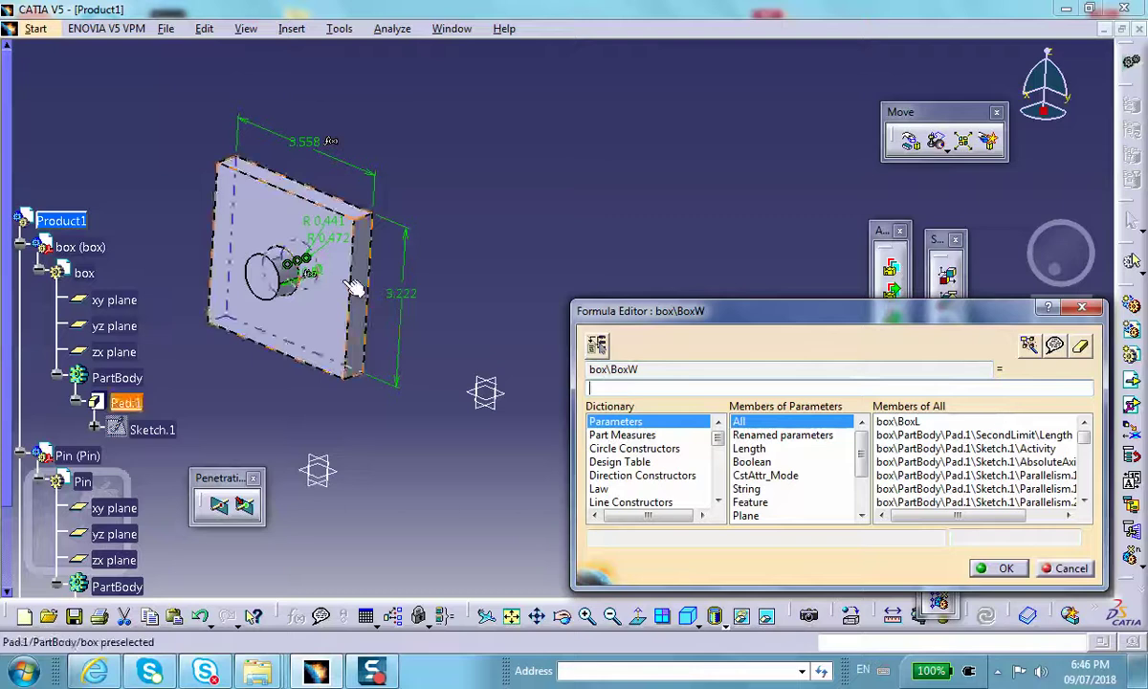
click(399, 295)
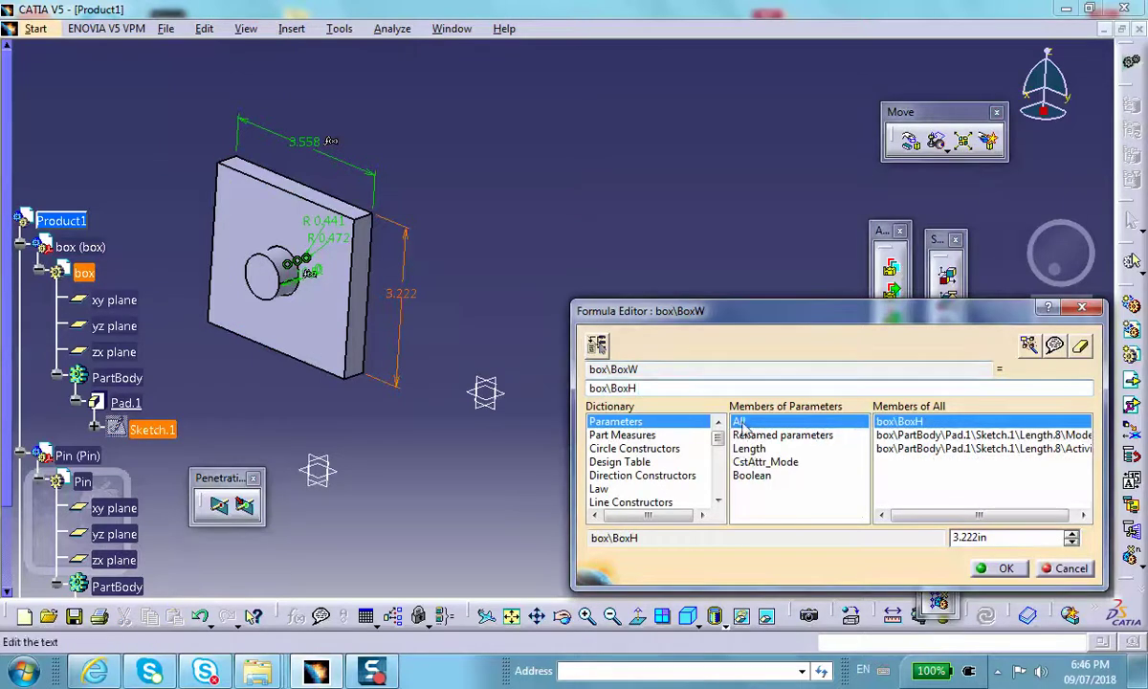
click(999, 568)
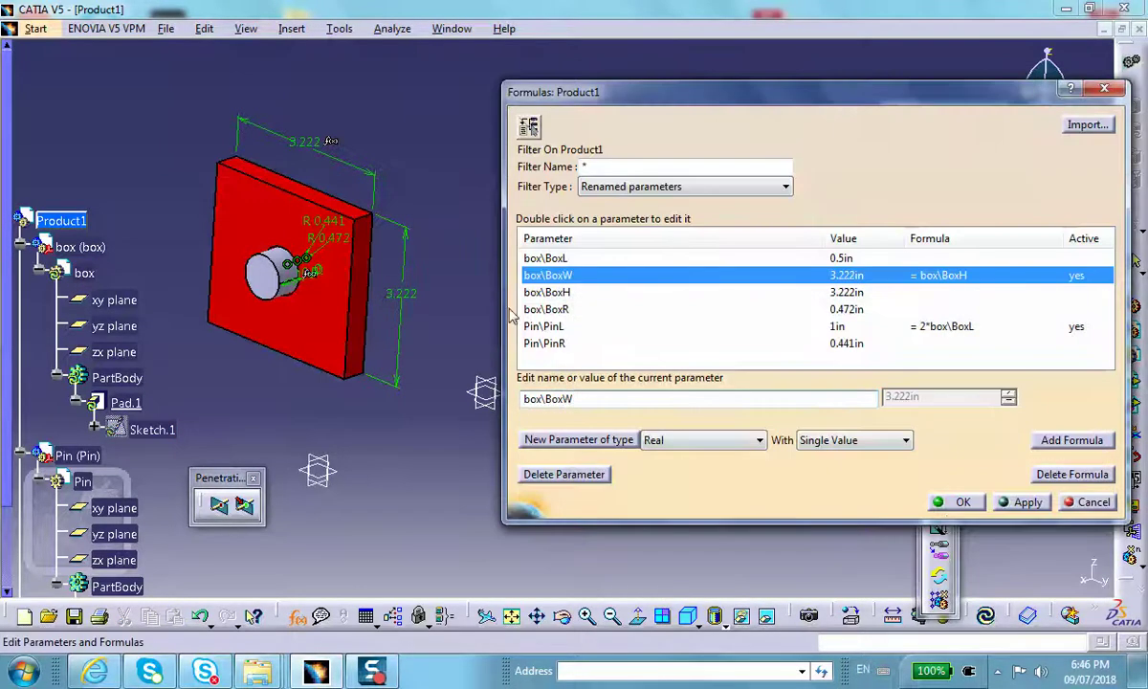
click(917, 614)
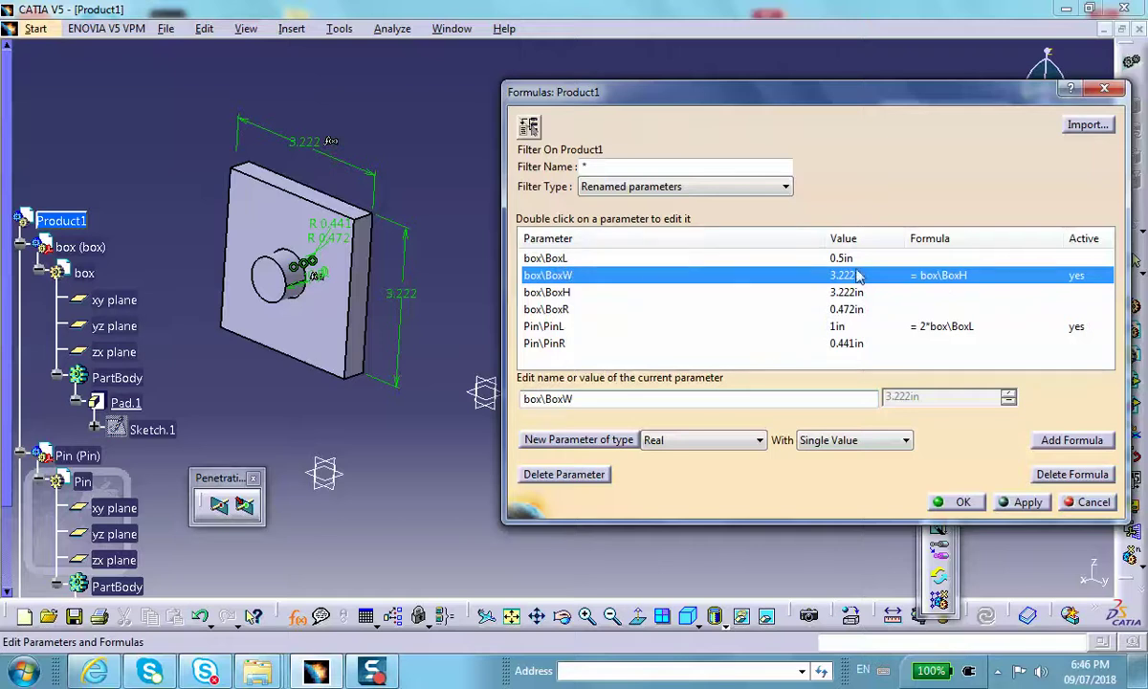
Set the box's BoxH height to 6 in, apply it, and accept the formula changes.
click(559, 295)
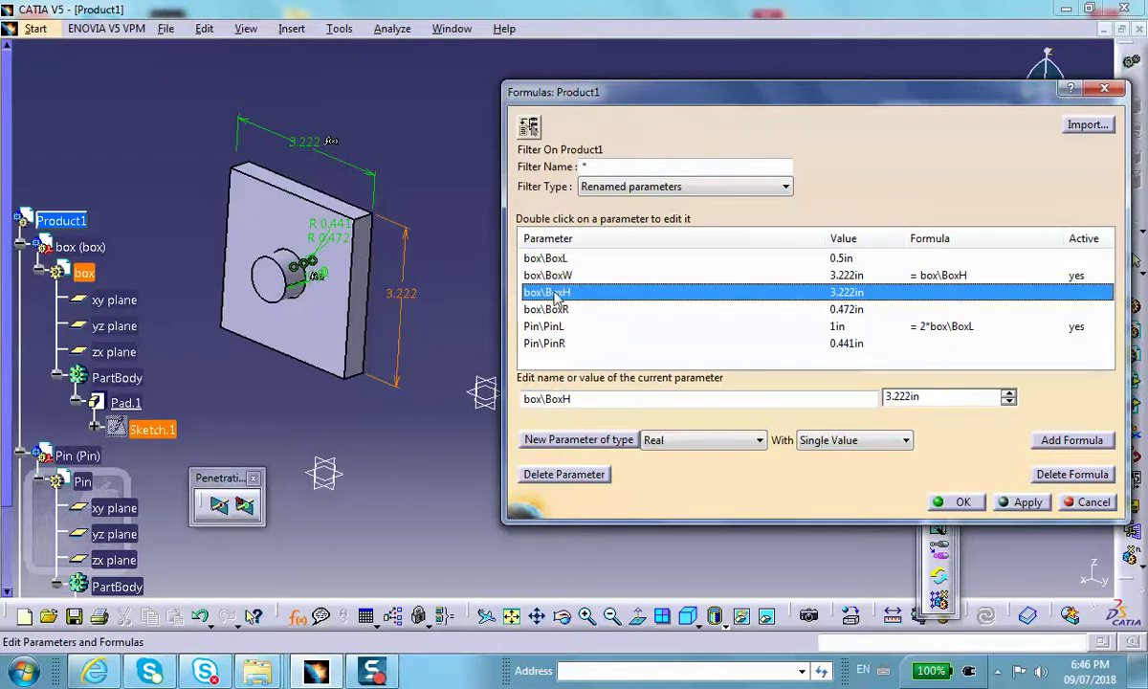
double_click(940, 396)
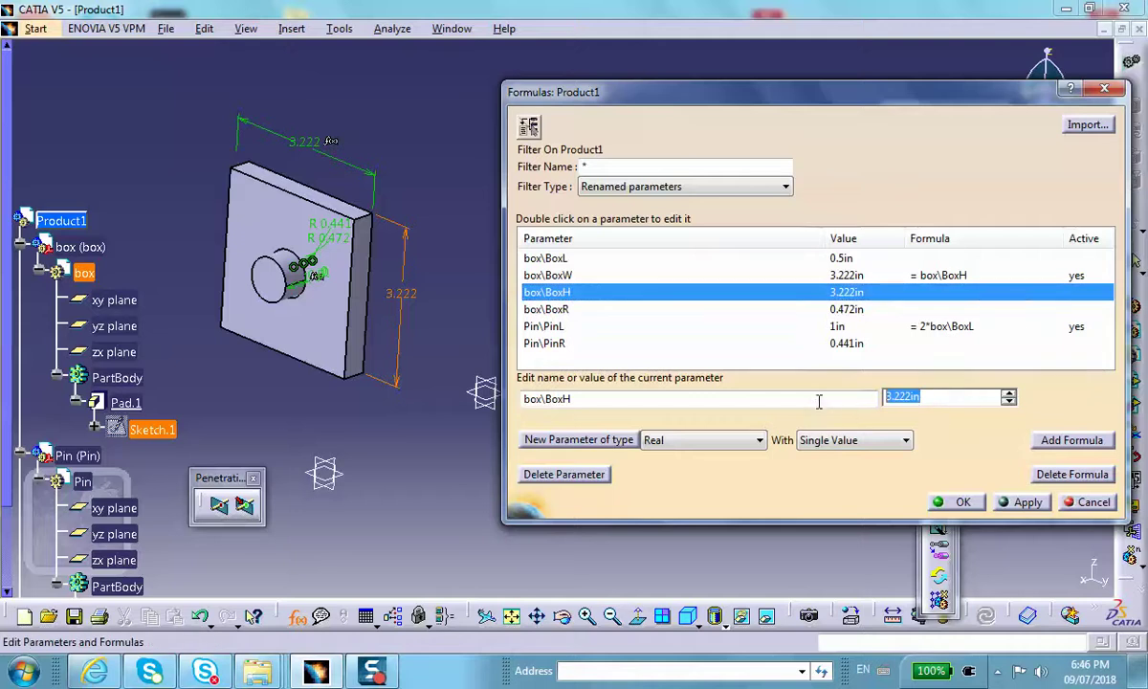
text(6)
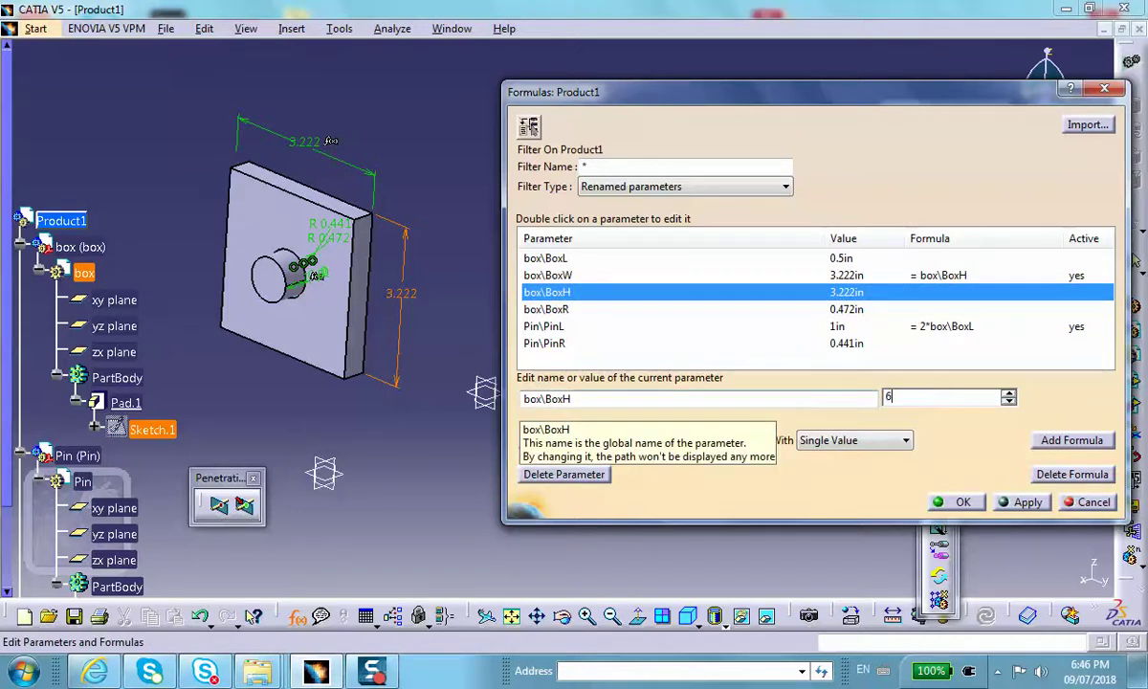
click(1022, 502)
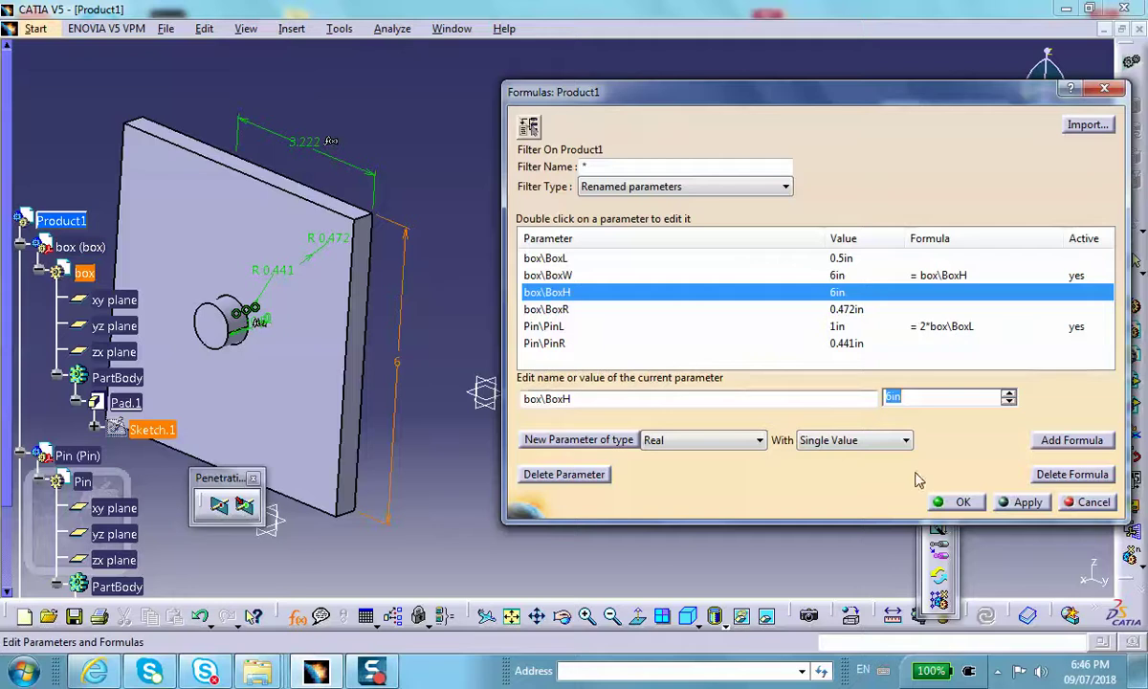
click(954, 501)
Open the formulas for the box's Pad.1 and check its BoxH and BoxW parameters against the model's dimensions.
middle_drag(407, 282, 562, 187)
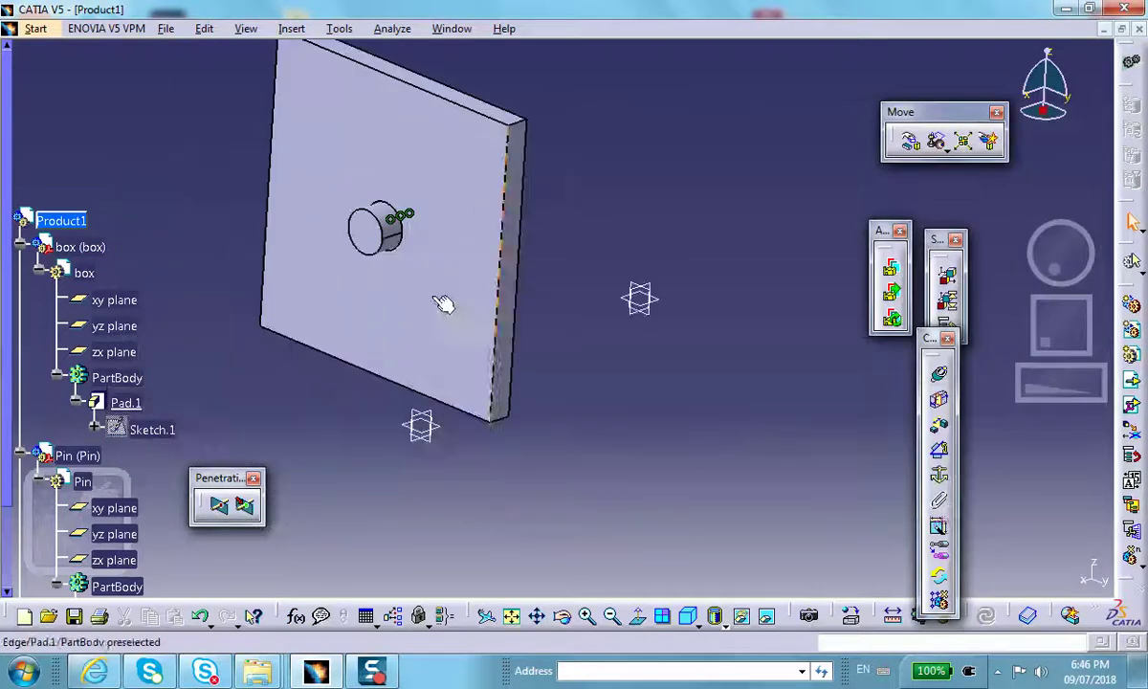
click(295, 616)
click(366, 275)
middle_drag(363, 274, 270, 415)
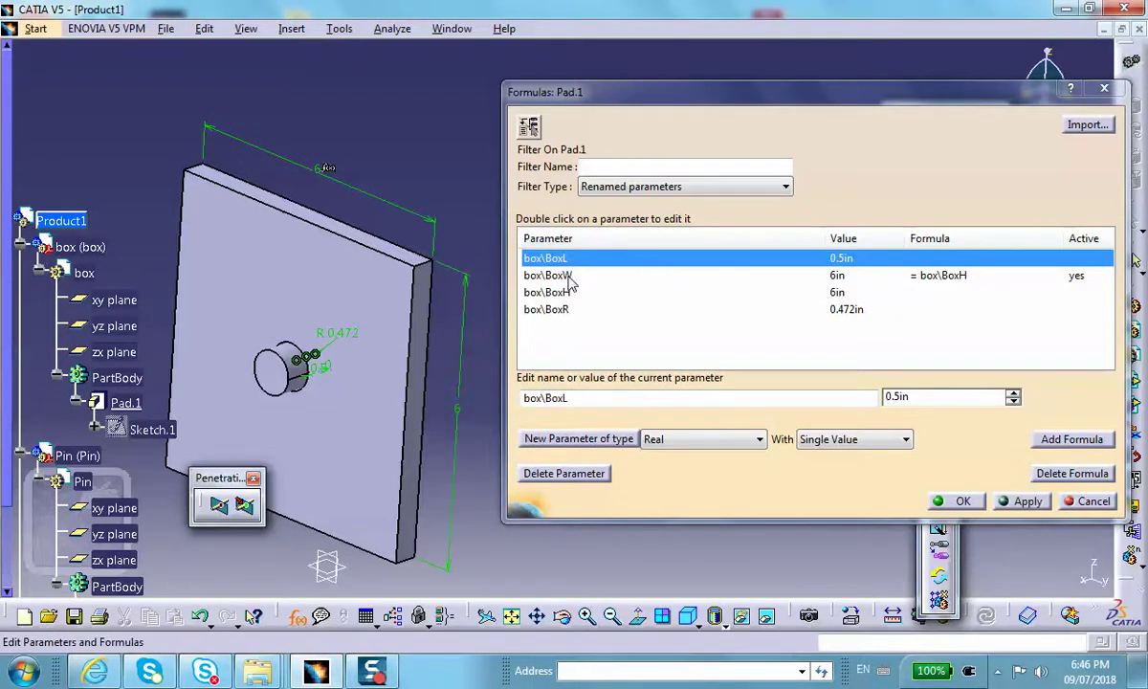
middle_drag(397, 369, 379, 302)
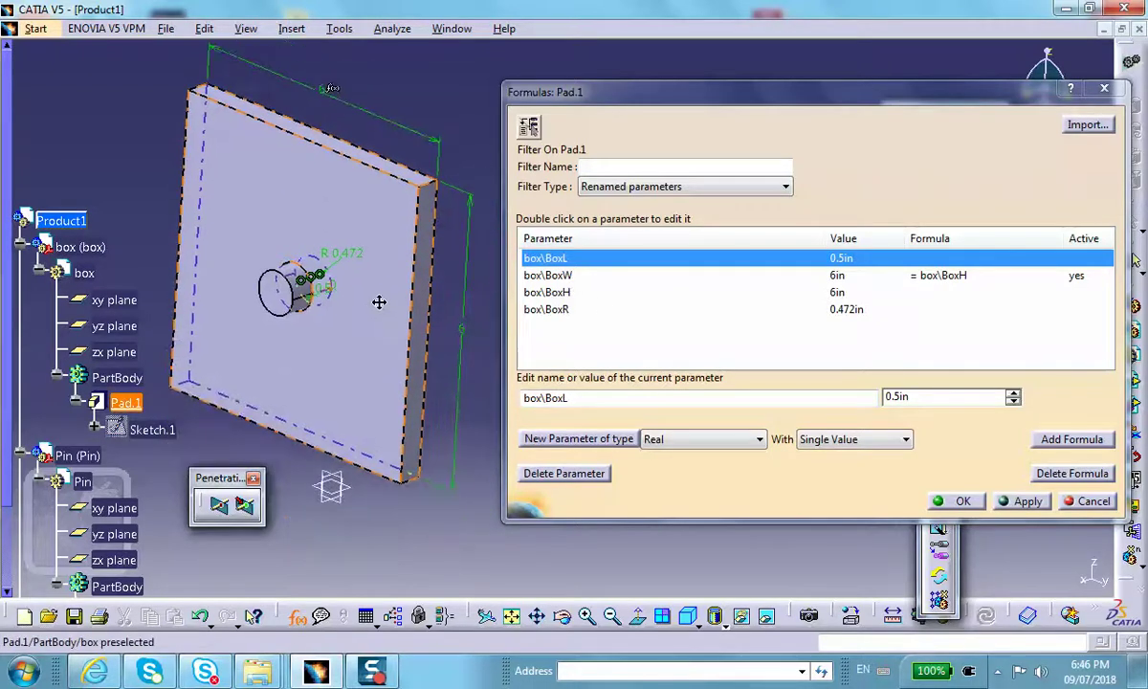
click(468, 335)
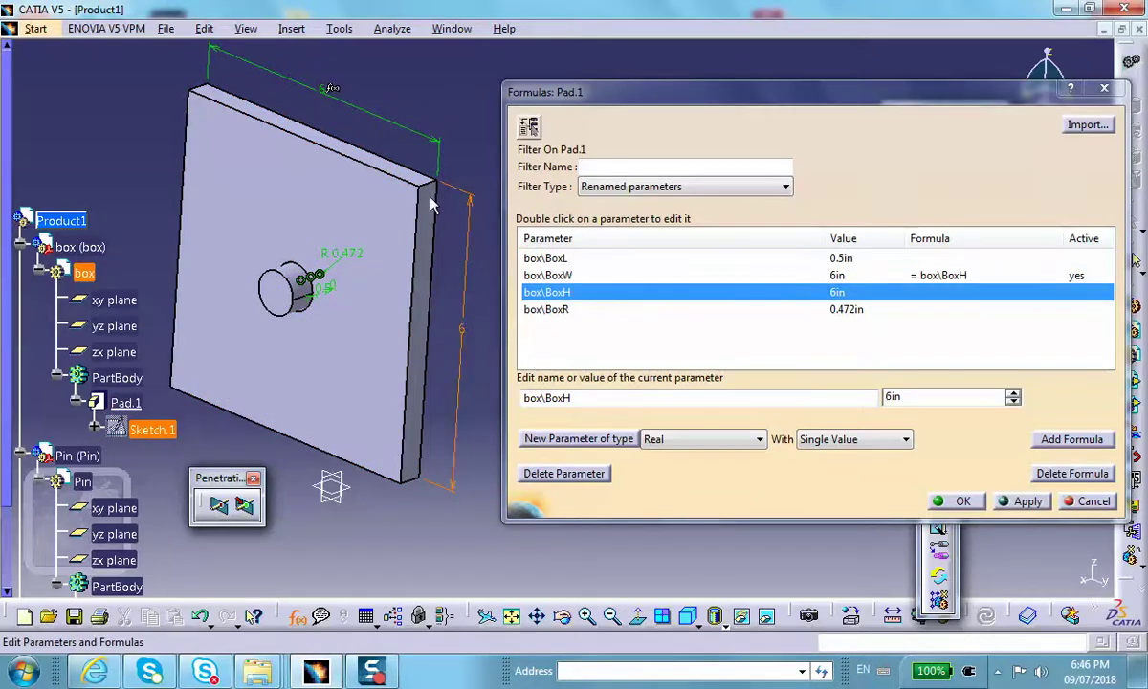
click(387, 121)
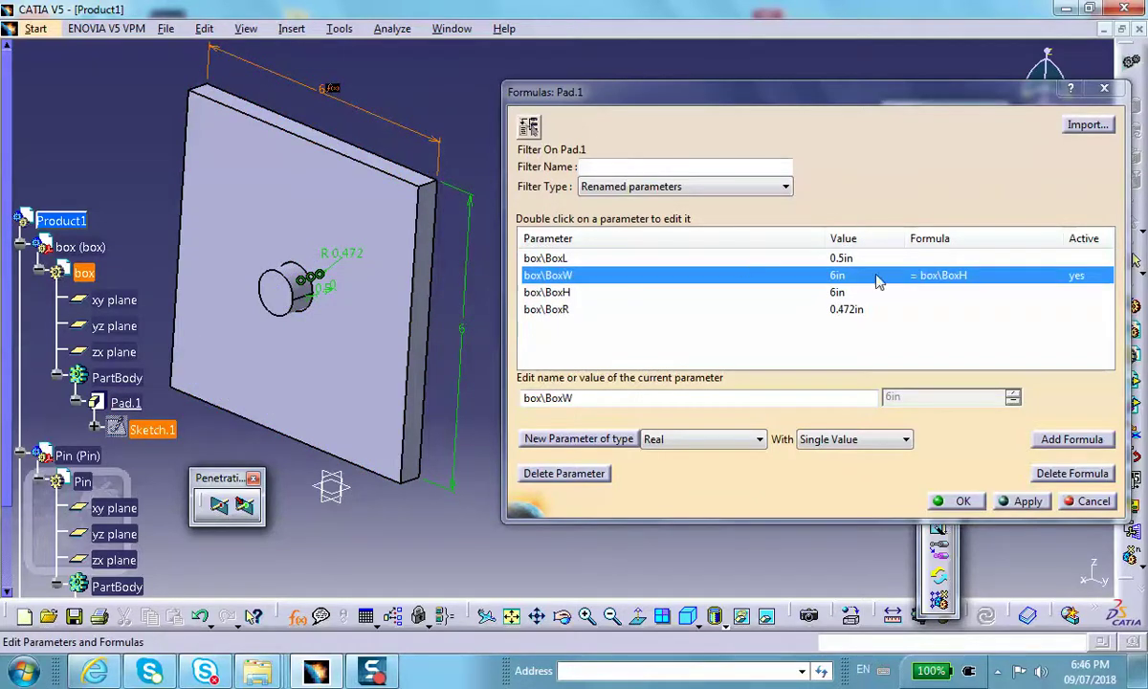
Set the box's BoxH height to 10 in, apply it, and accept the change.
click(472, 333)
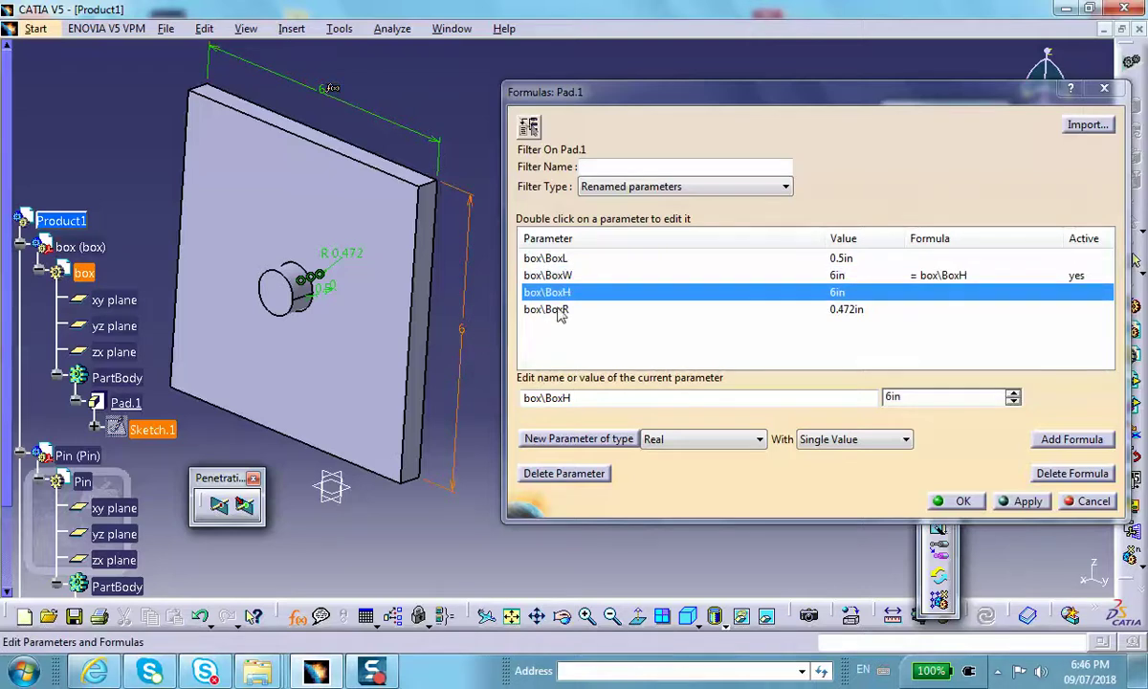
double_click(908, 396)
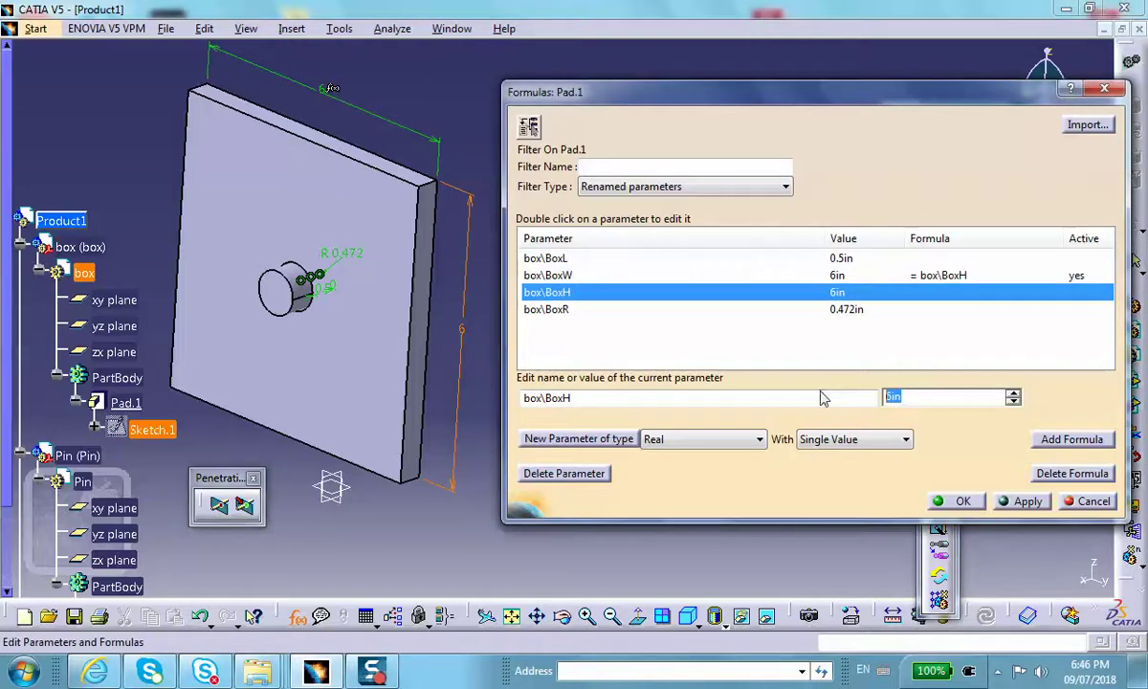
text(10)
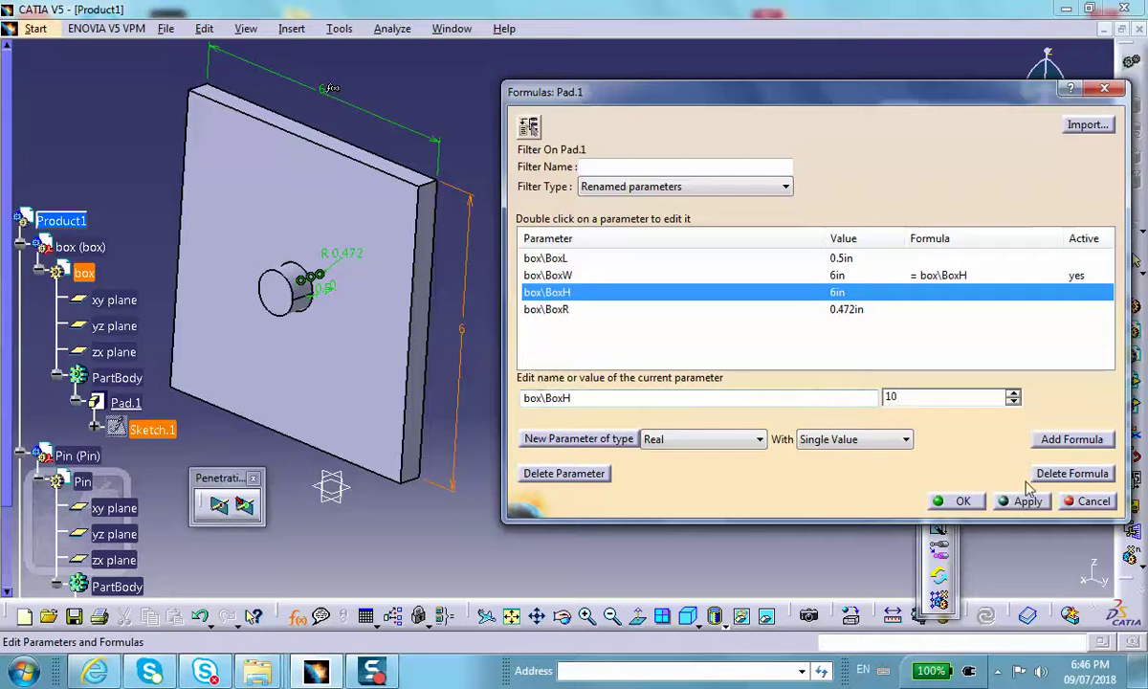
click(1021, 500)
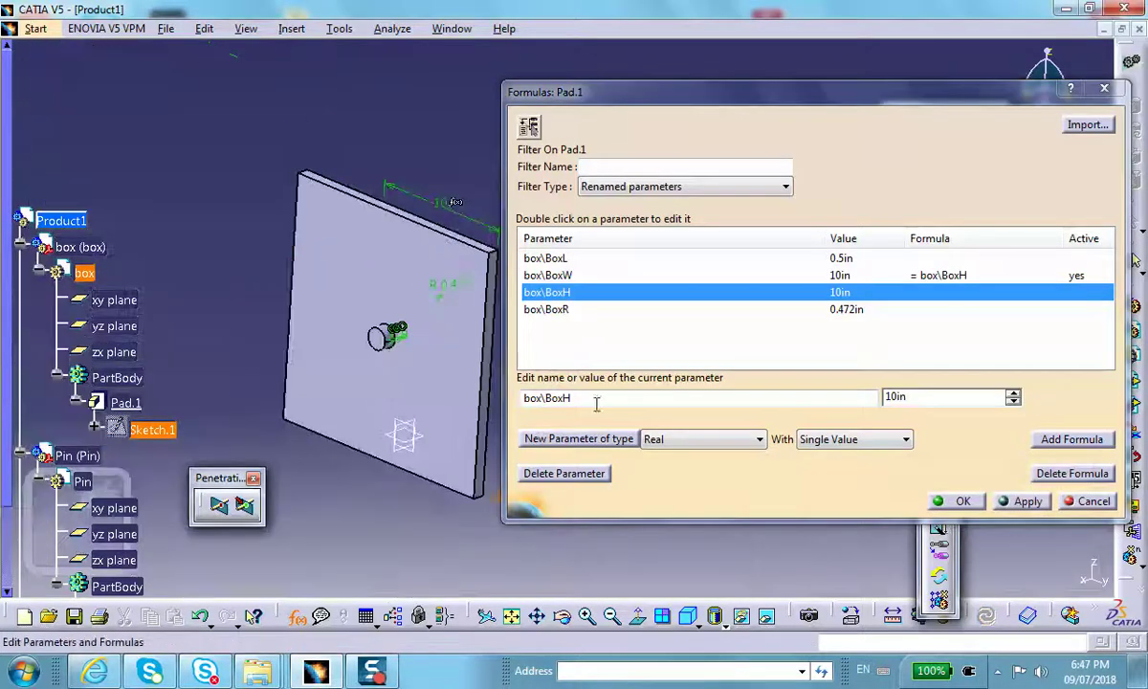
click(952, 500)
middle_drag(643, 177, 617, 190)
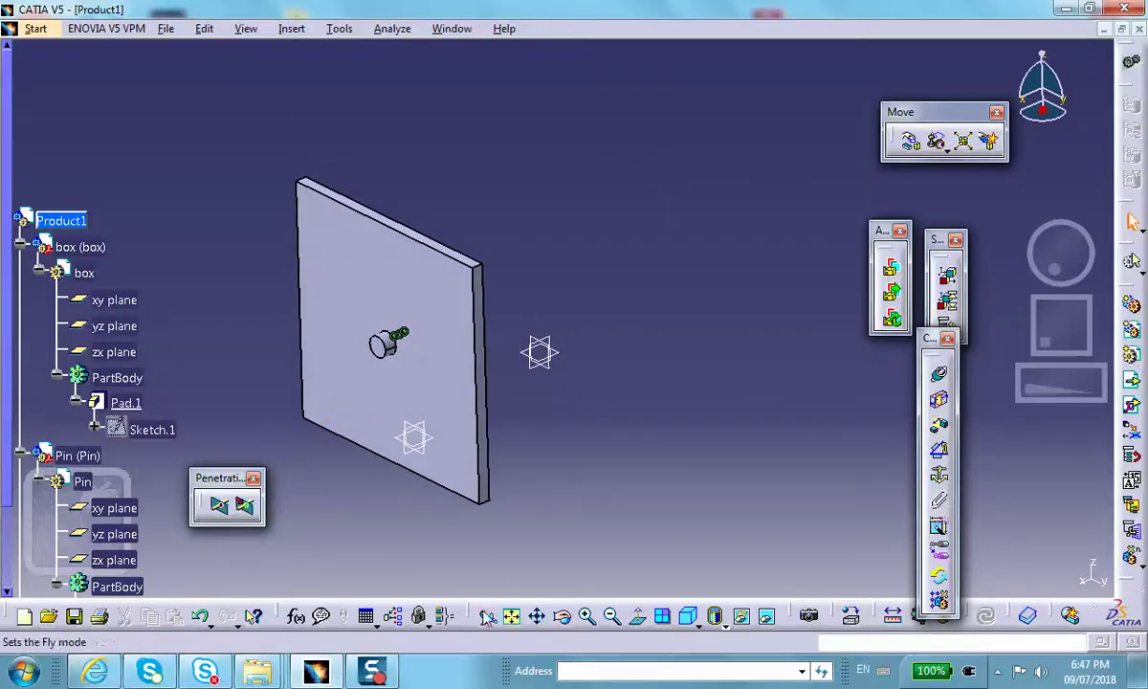